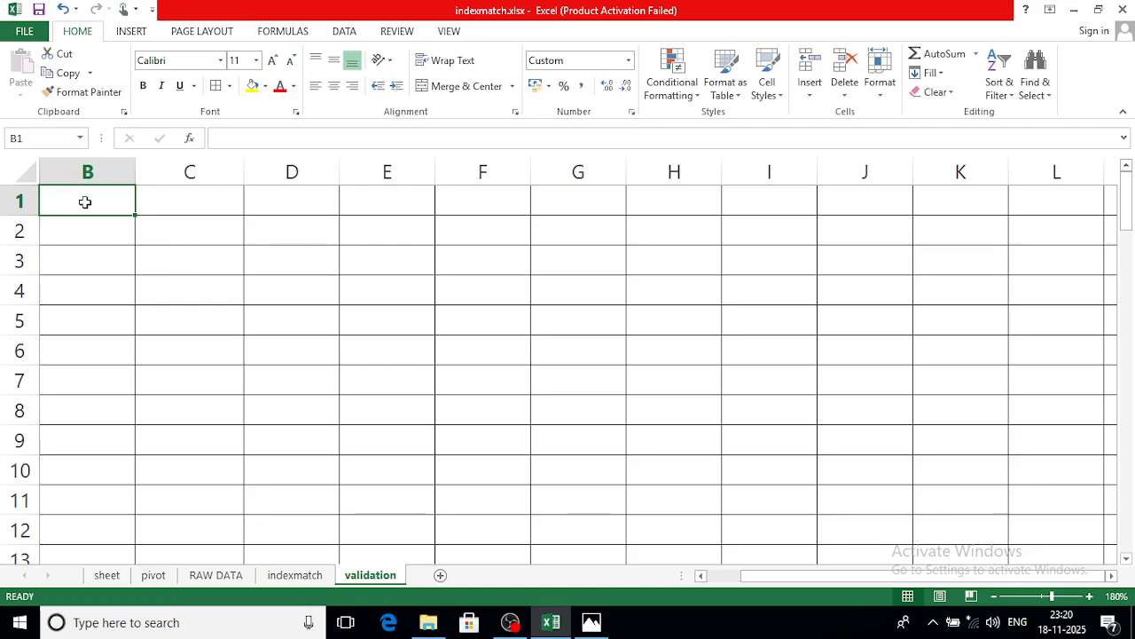
Step: Start a data validation rule on cells B1:B10 that allows only whole numbers
drag(86, 203, 92, 473)
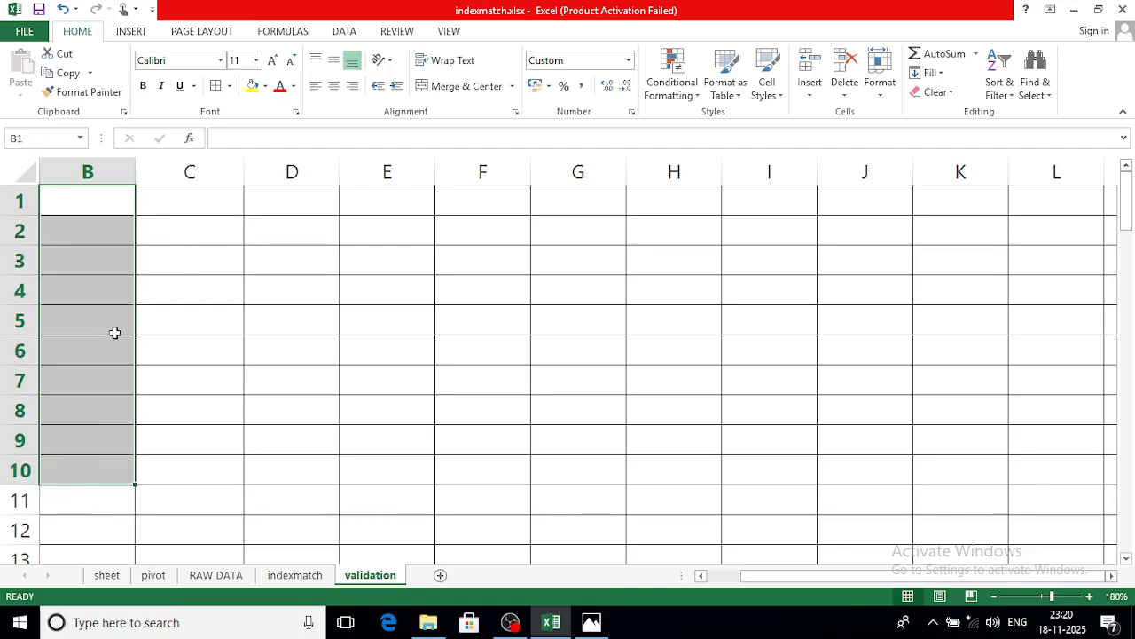
click(346, 32)
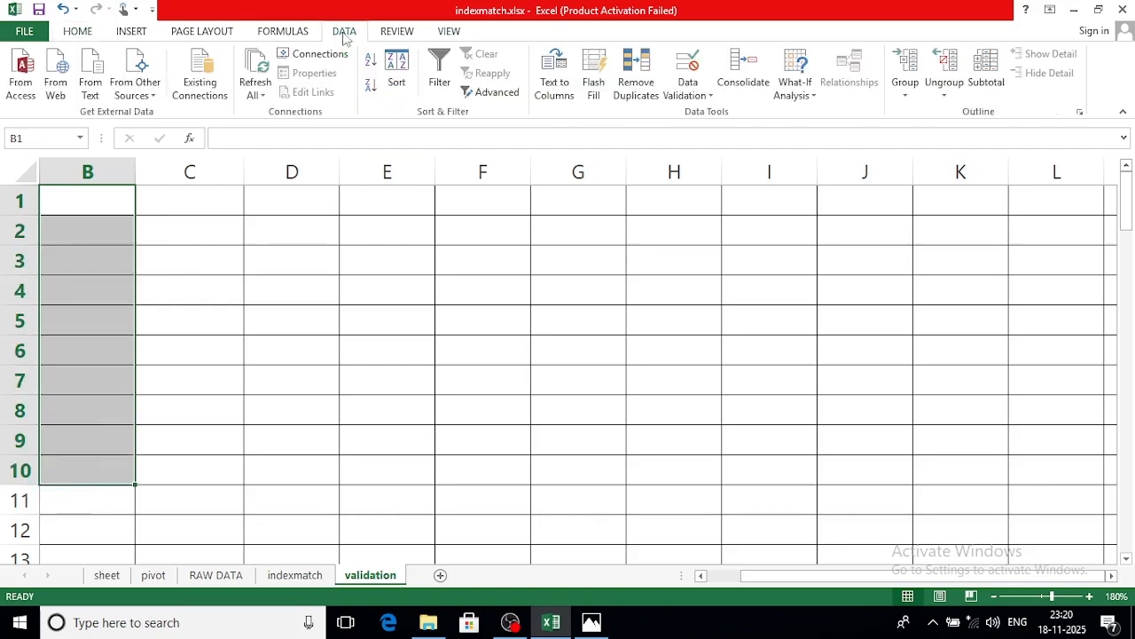
click(699, 95)
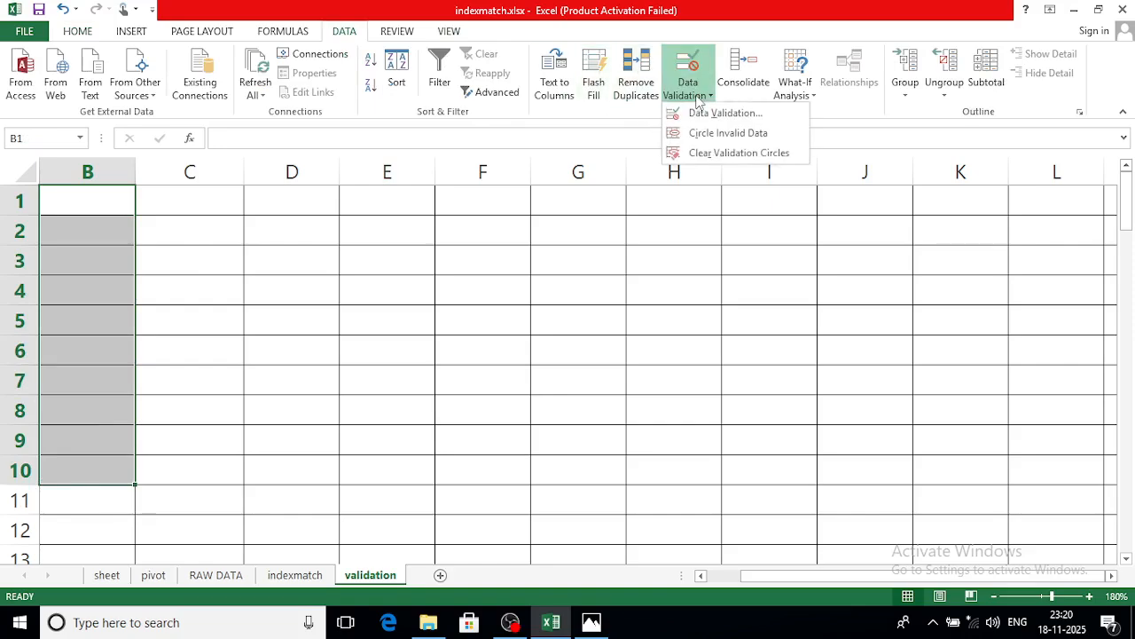
click(714, 114)
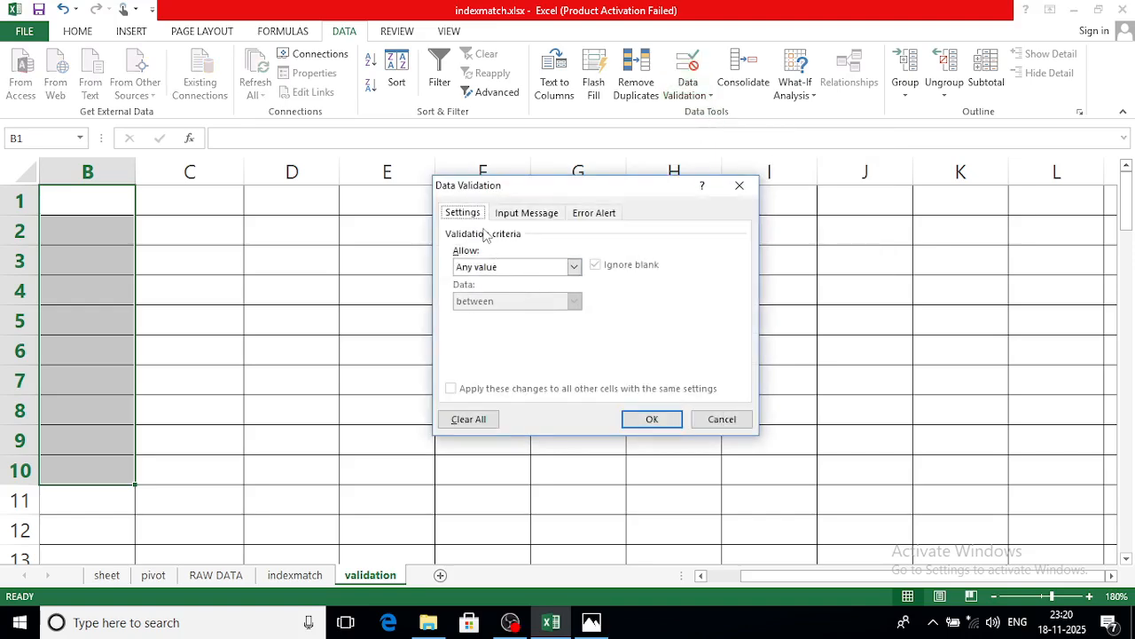
click(574, 267)
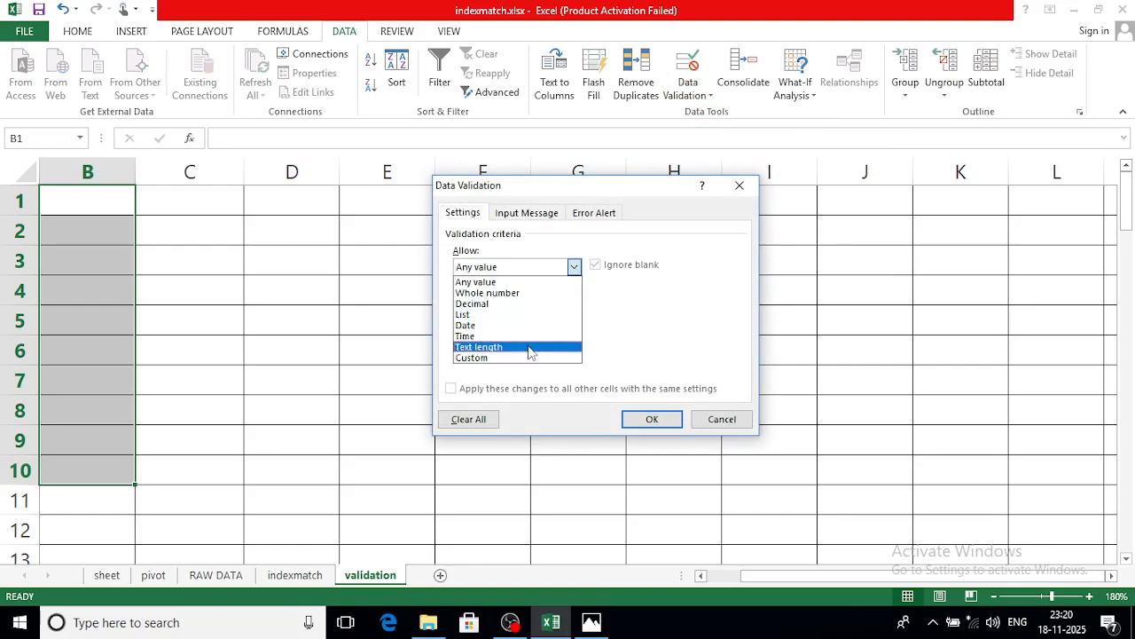
click(533, 293)
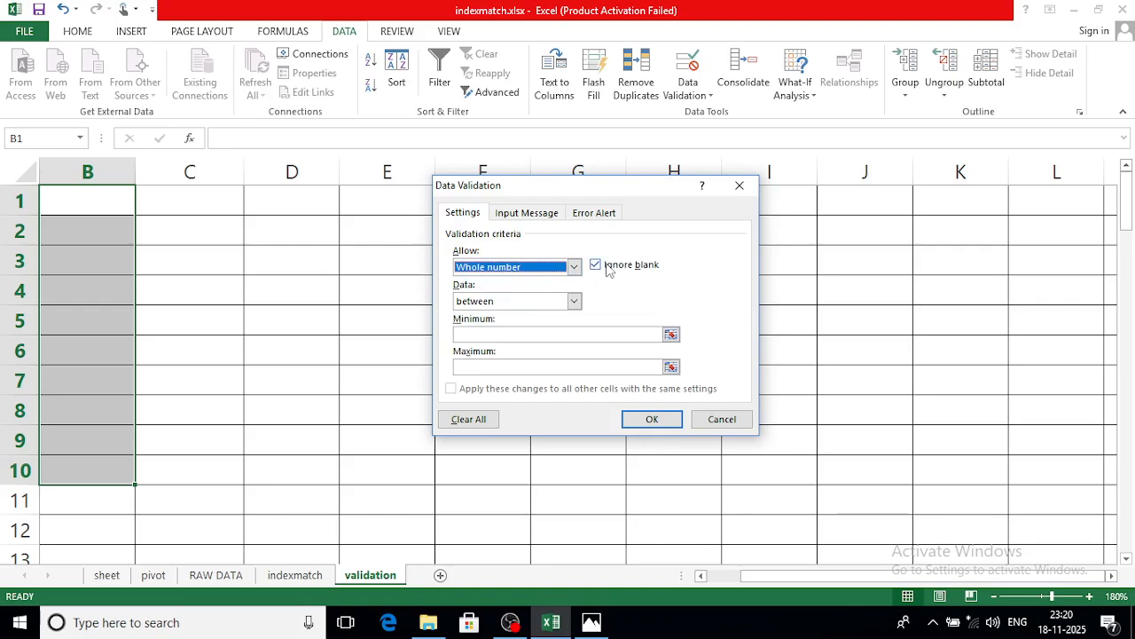
Step: Restrict the whole-number rule to values between a minimum of 1 and a maximum of 100
click(575, 300)
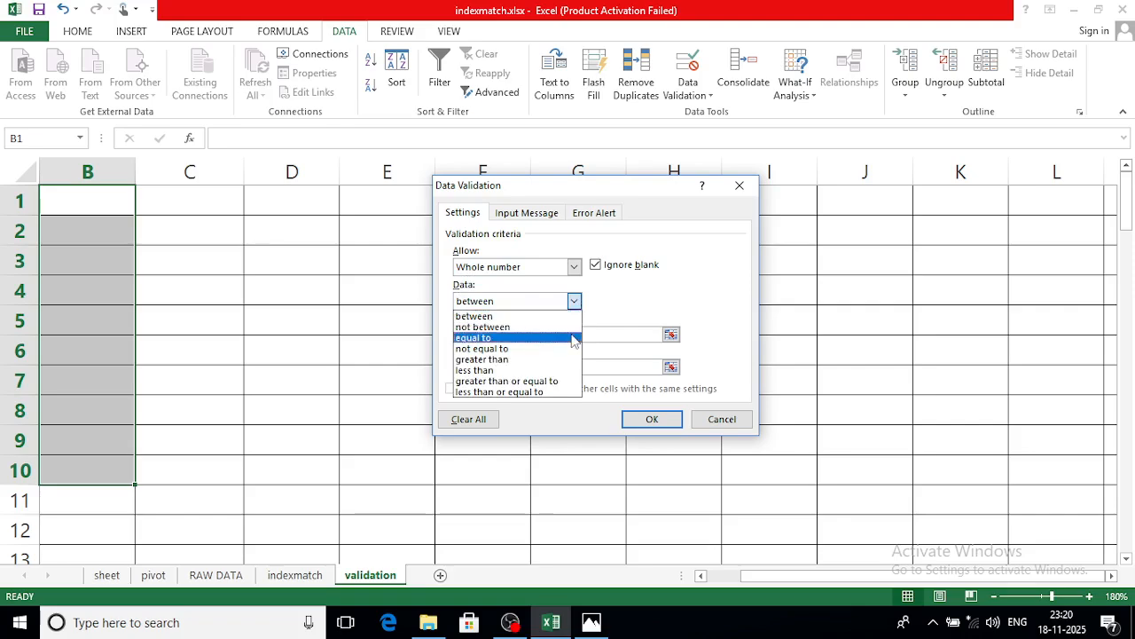
click(483, 316)
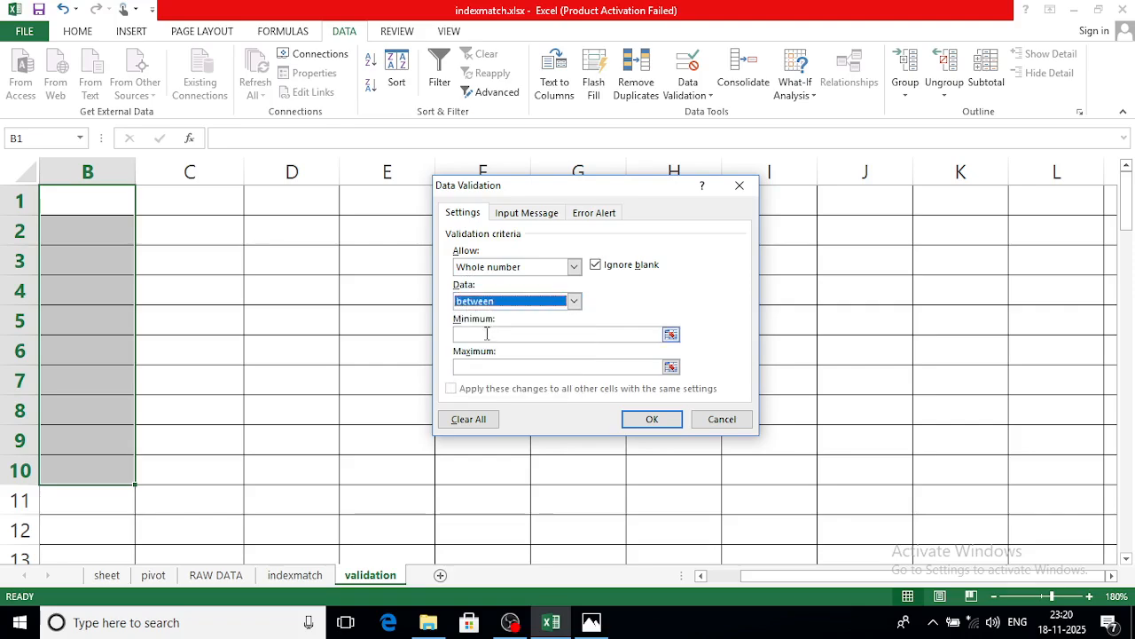
click(484, 334)
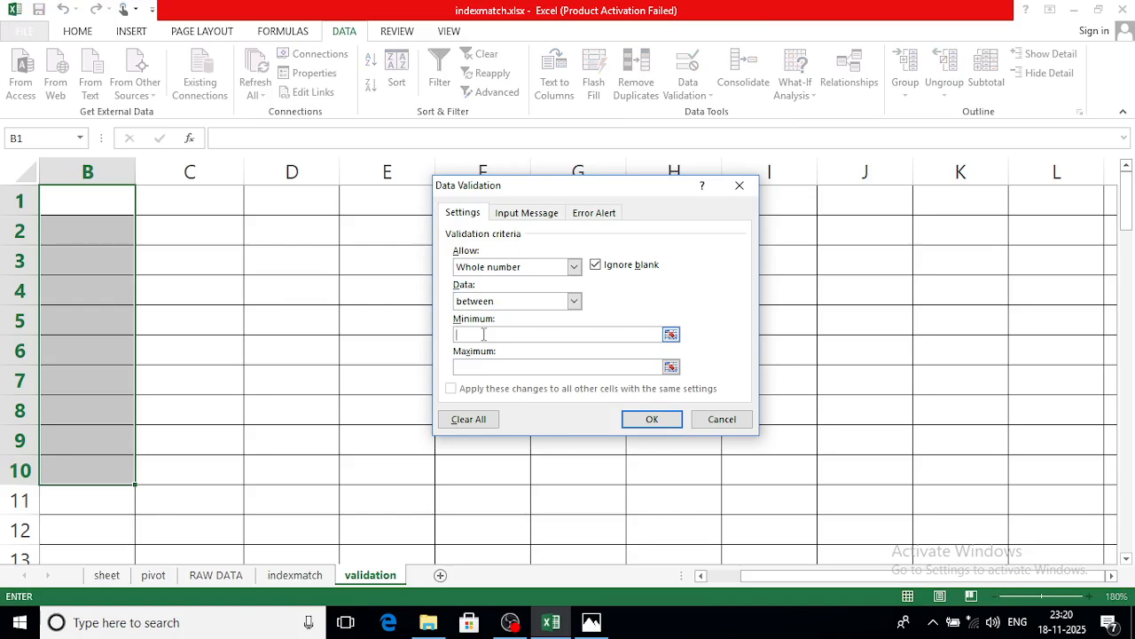
text(1)
key(Tab)
text(100)
Step: Add an input message titled "alert" with the text "Input values between 1 to 100"
click(528, 215)
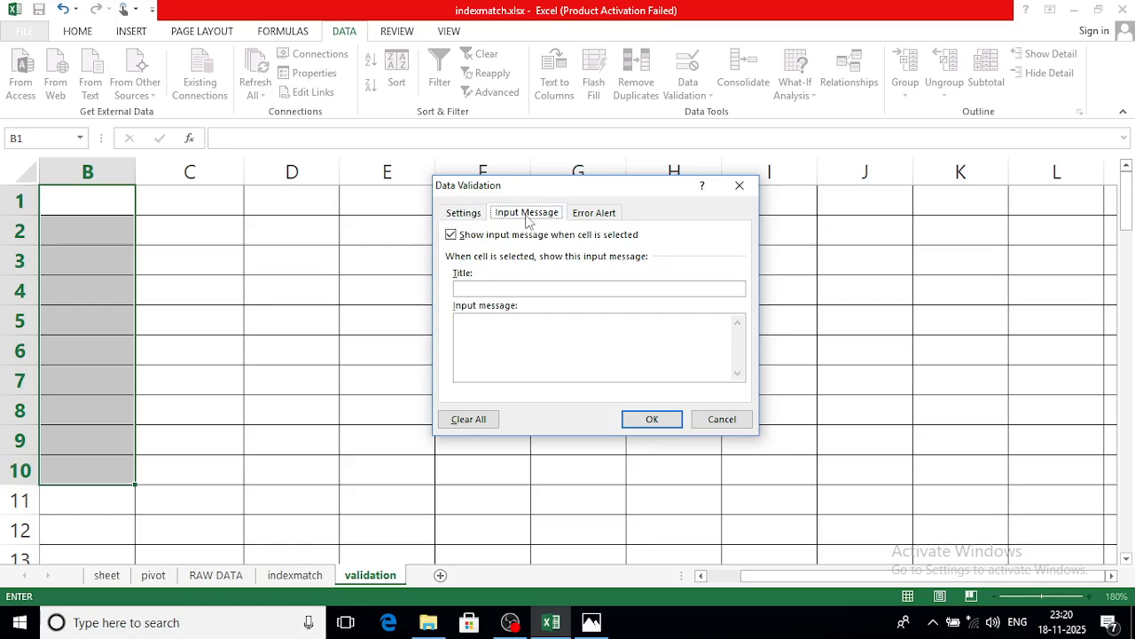
click(496, 290)
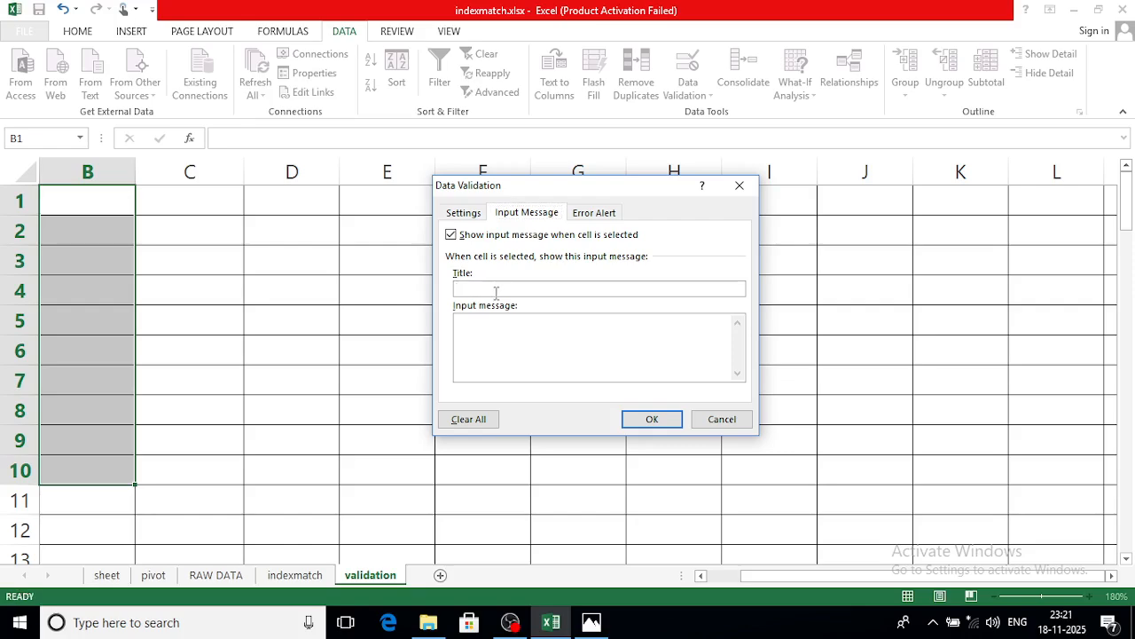
text(a;lert)
key(BackSpace)
key(BackSpace)
key(BackSpace)
key(BackSpace)
text(ert)
click(483, 342)
text(Input value)
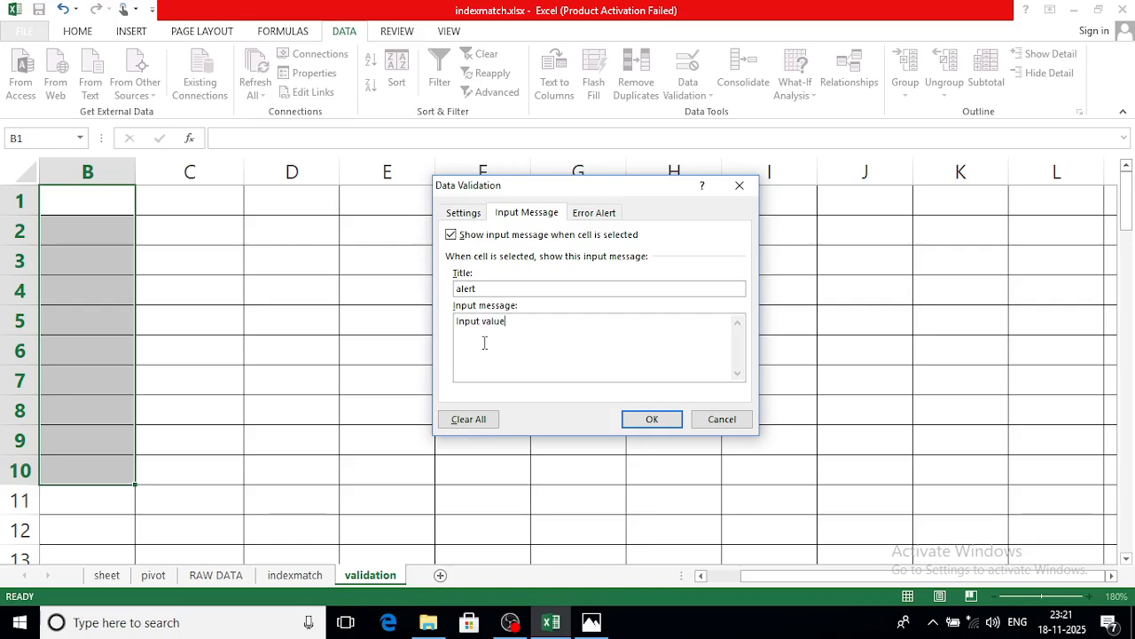
text(s between 1 to 100)
Step: Try the Warning and Information styles for the error alert and set it back to Stop
click(593, 215)
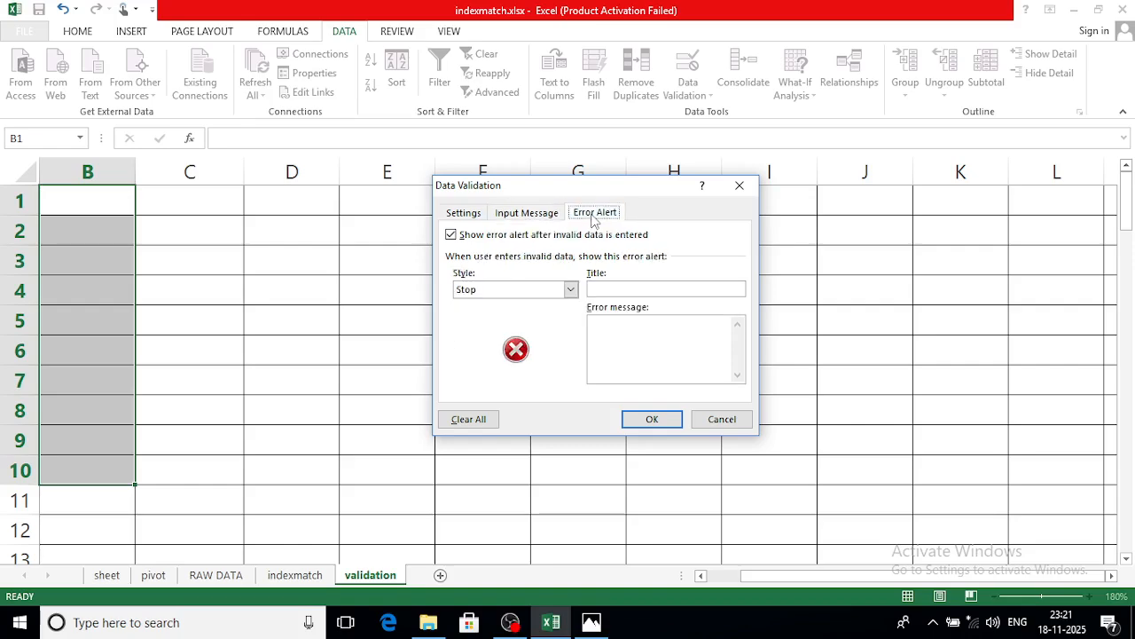
click(572, 291)
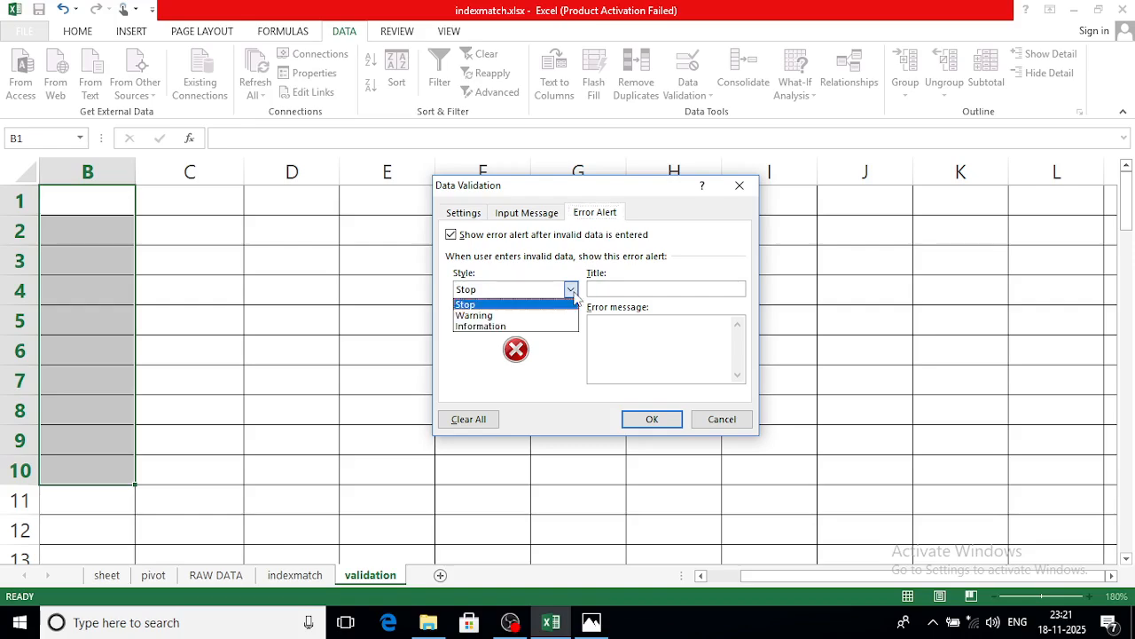
click(530, 316)
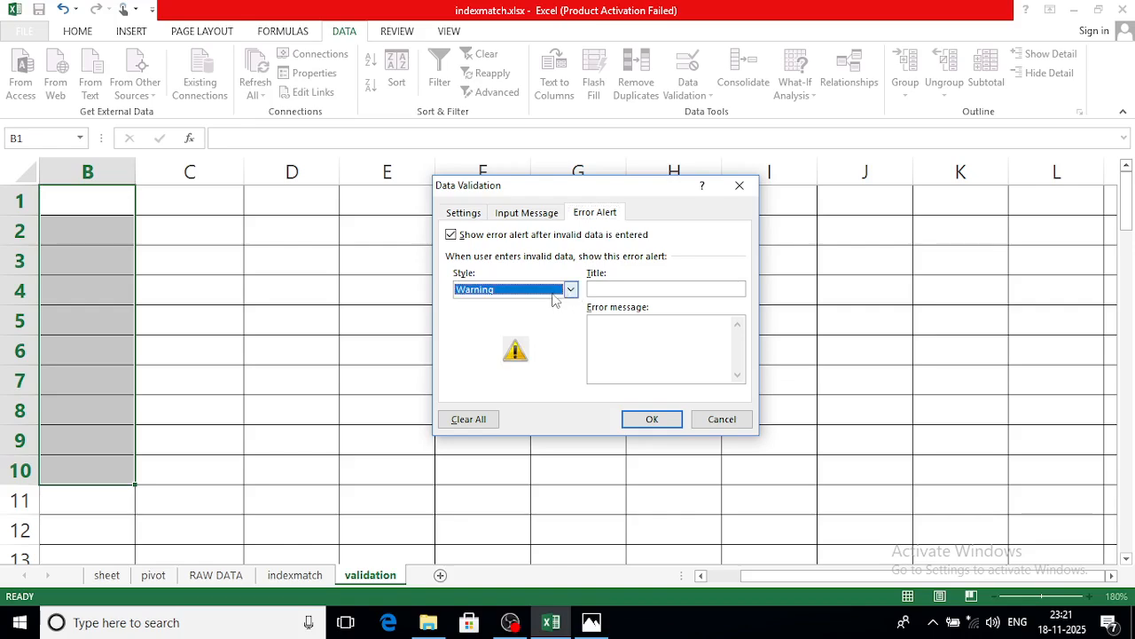
click(555, 291)
click(512, 329)
click(568, 290)
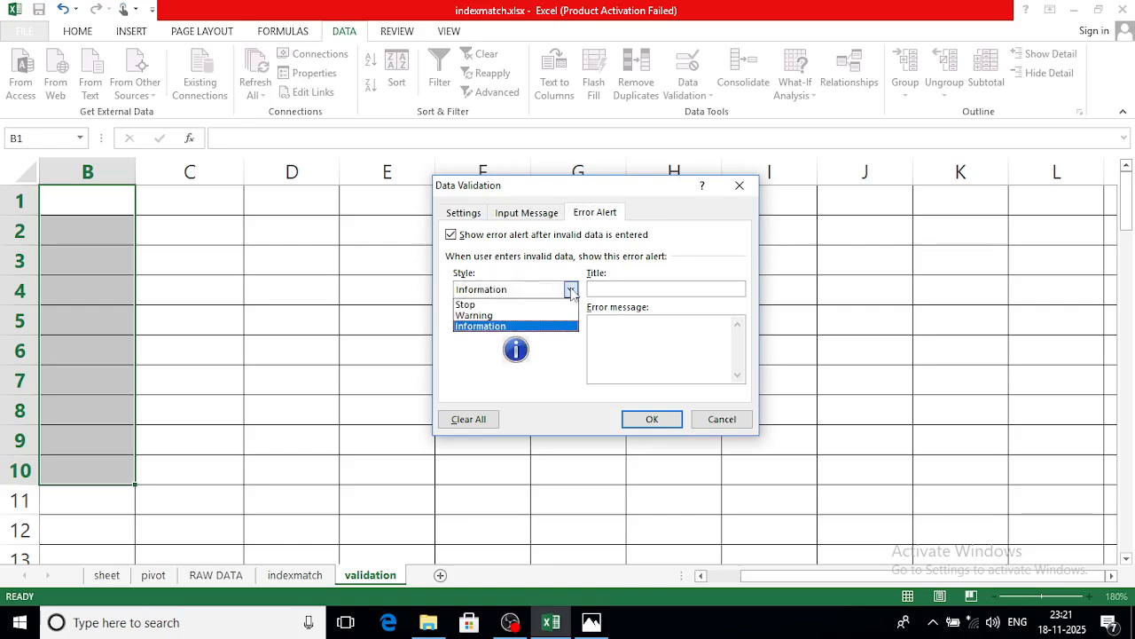
click(522, 306)
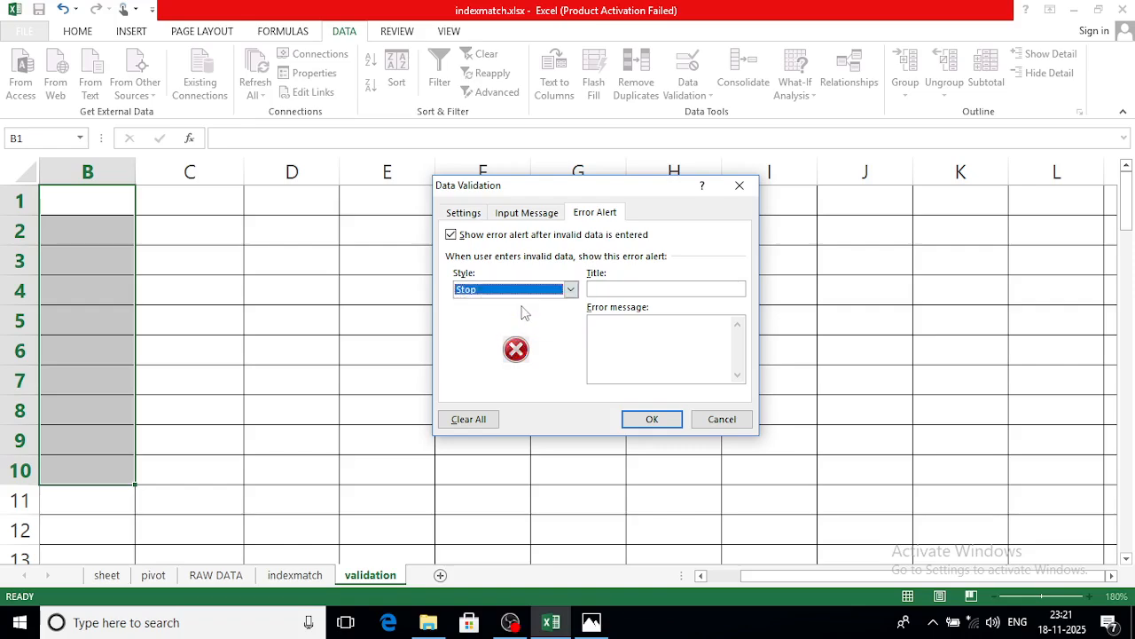
Step: Give the error alert the title "wrong input" and message "enter values between 1 and 100", and apply the validation
click(641, 289)
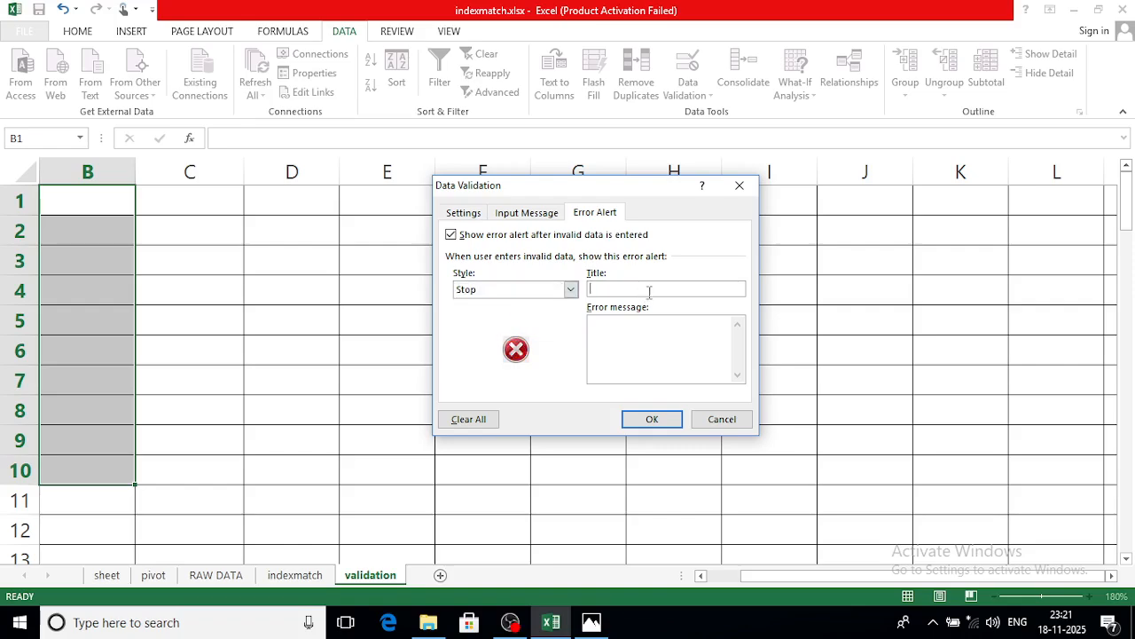
text(wrong input)
click(612, 330)
text(bet)
key(BackSpace)
text(enter values between 1 and 100)
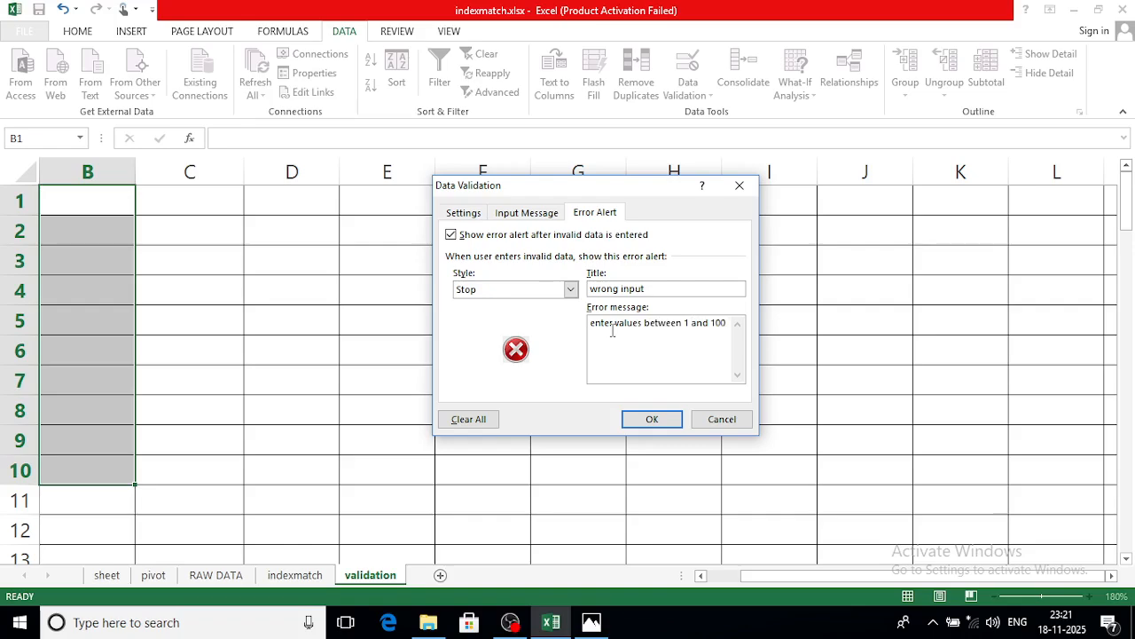
click(651, 421)
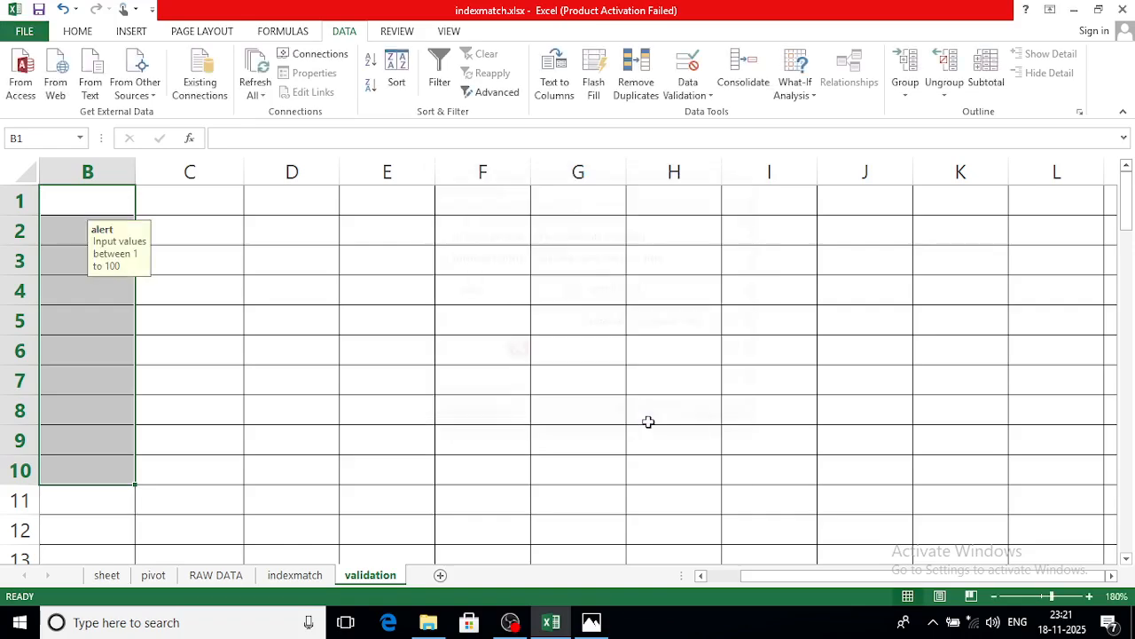
Step: Enter 1 in cell B1 and 2 in cell B2, and clear B2 again
click(123, 209)
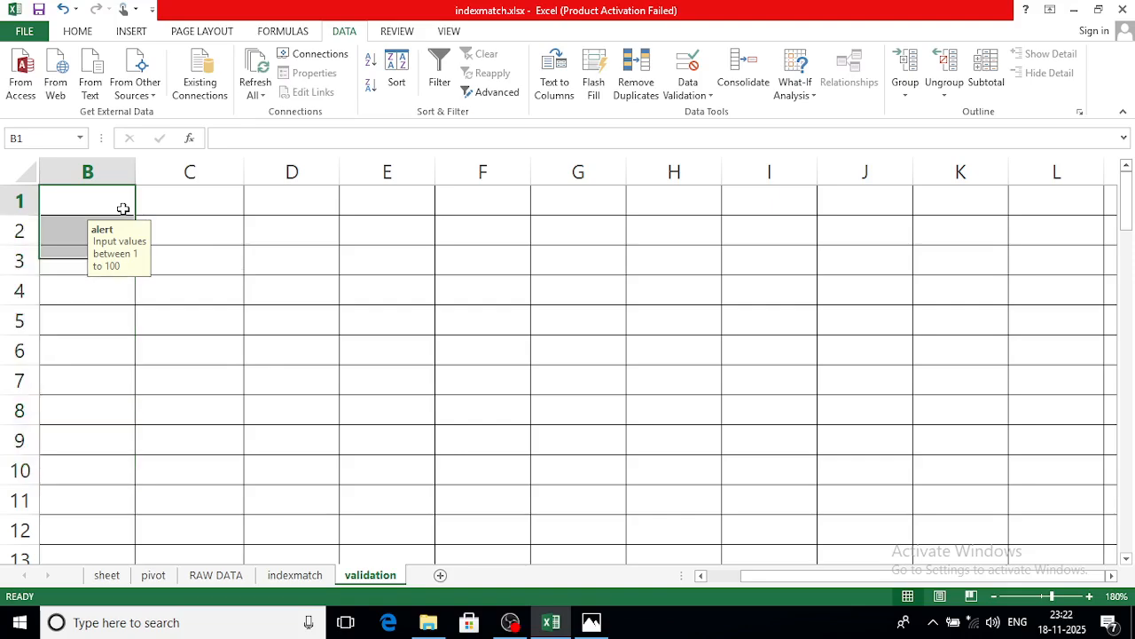
text(1)
key(Return)
text(2)
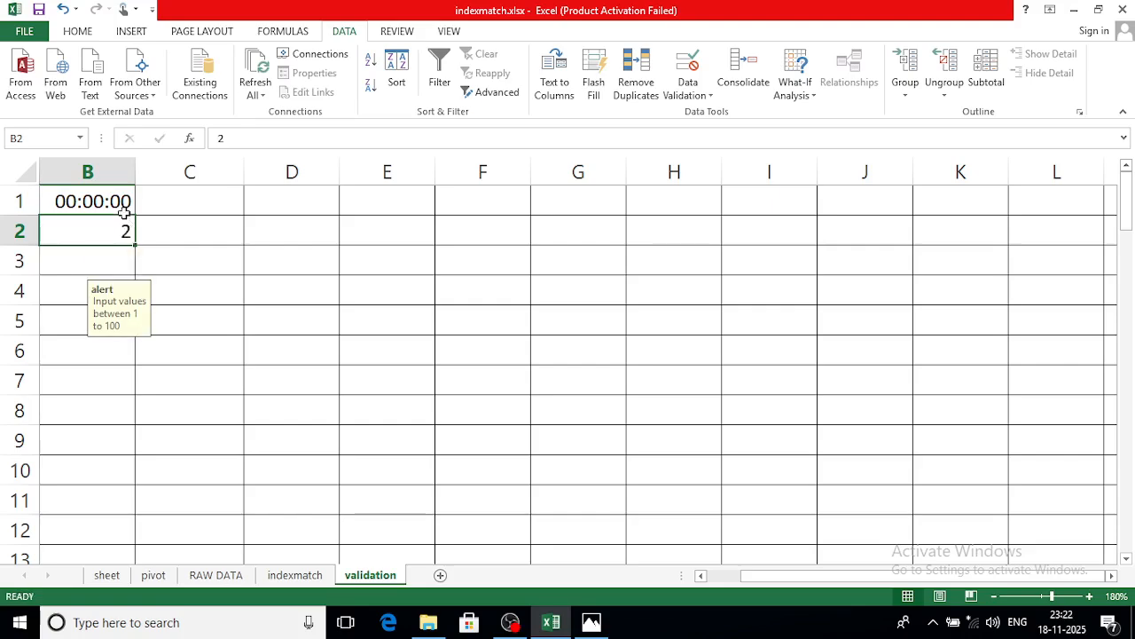
key(Return)
click(125, 222)
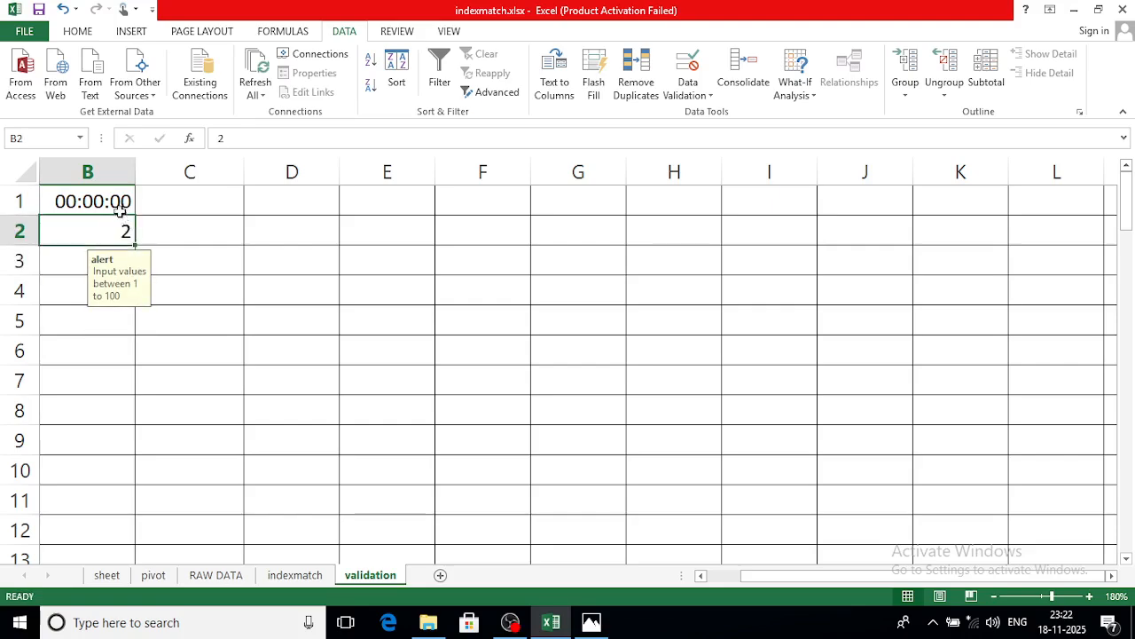
key(Delete)
Step: Change the number format of cell B1 to General
click(120, 193)
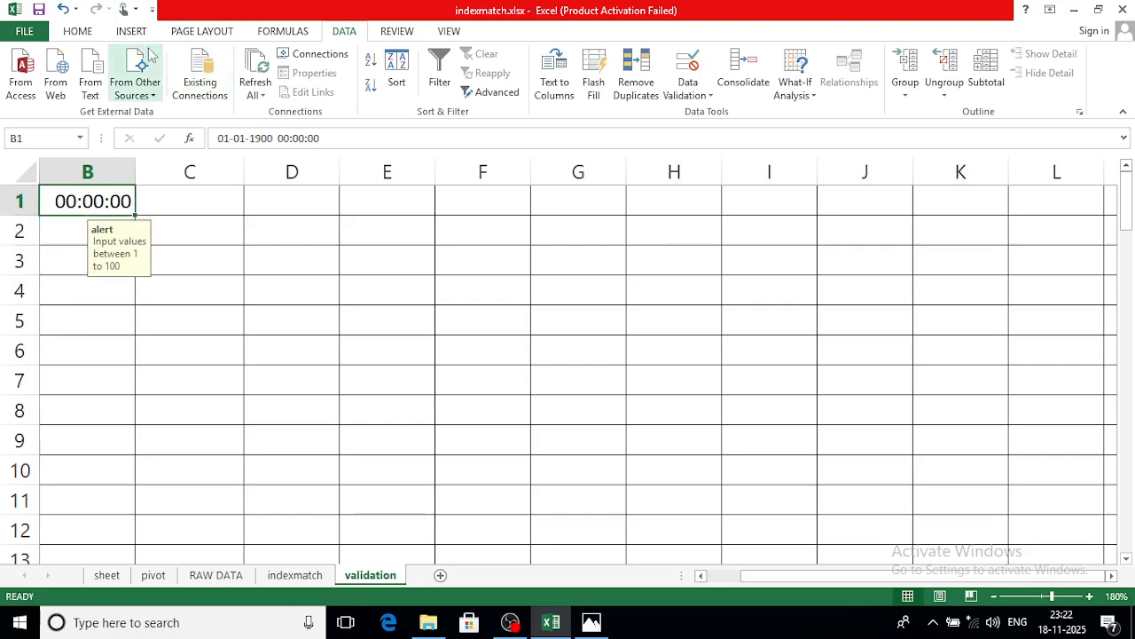
right_click(94, 200)
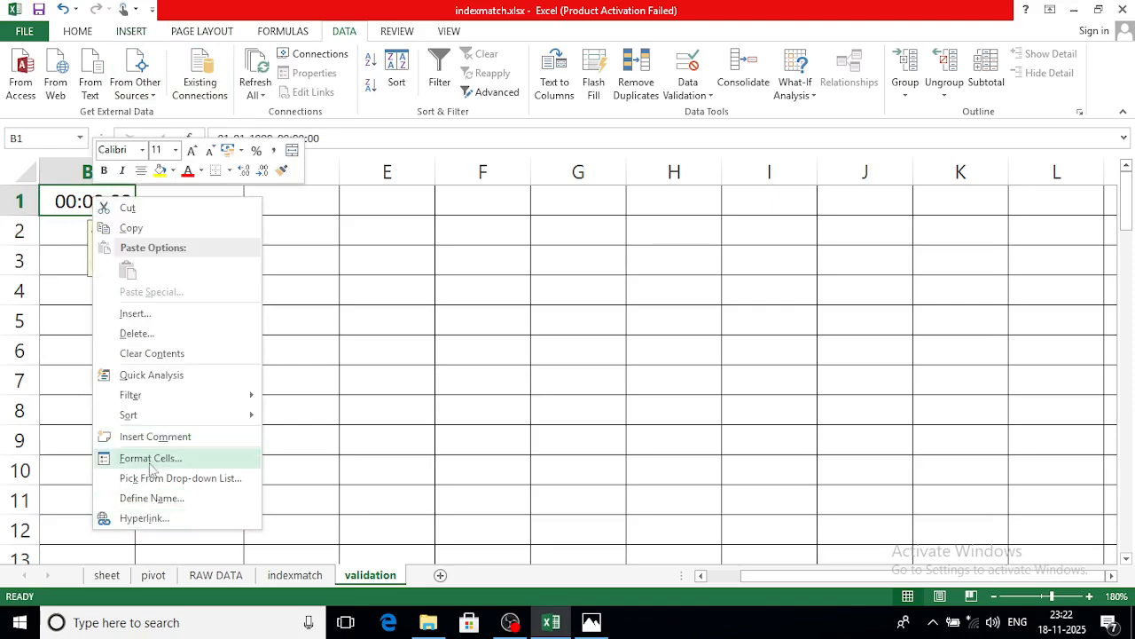
key(Escape)
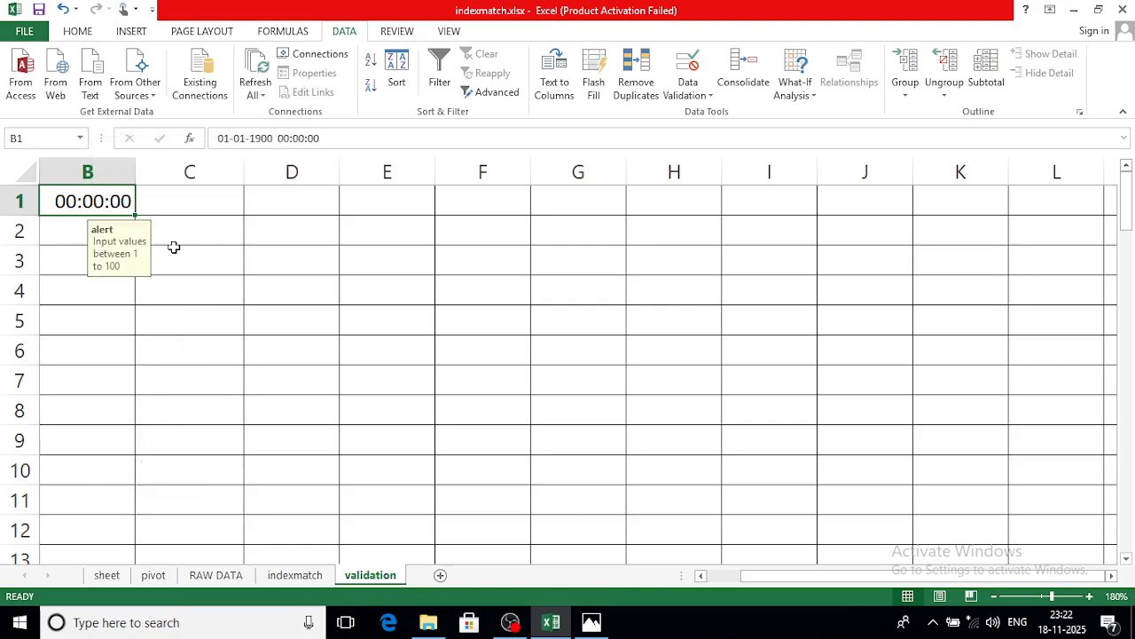
key(ctrl+1)
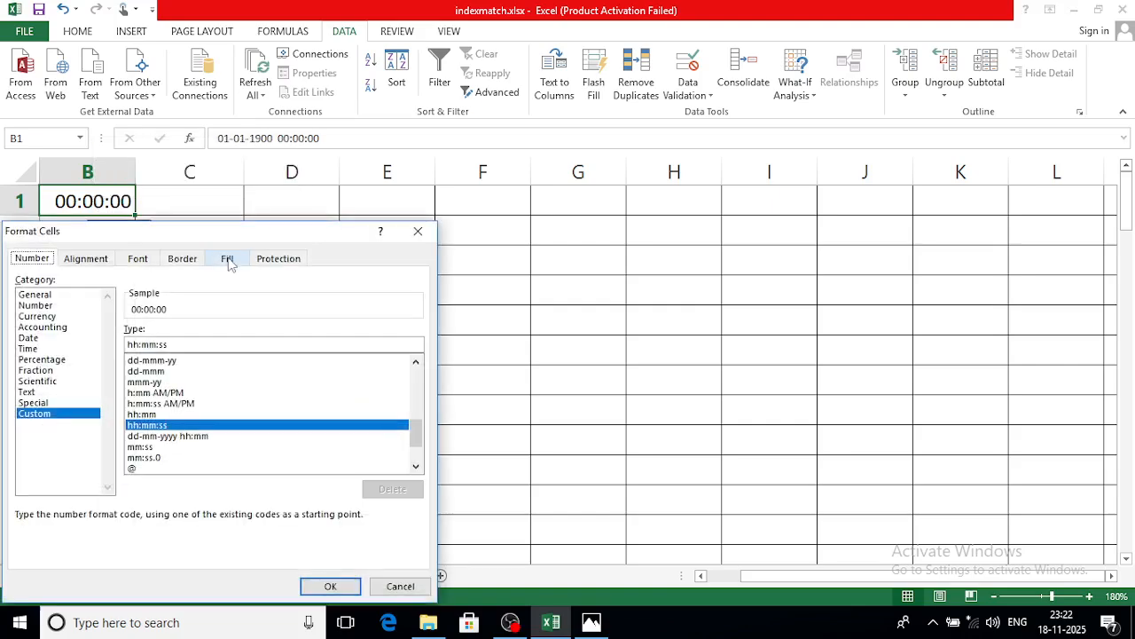
click(45, 294)
click(330, 586)
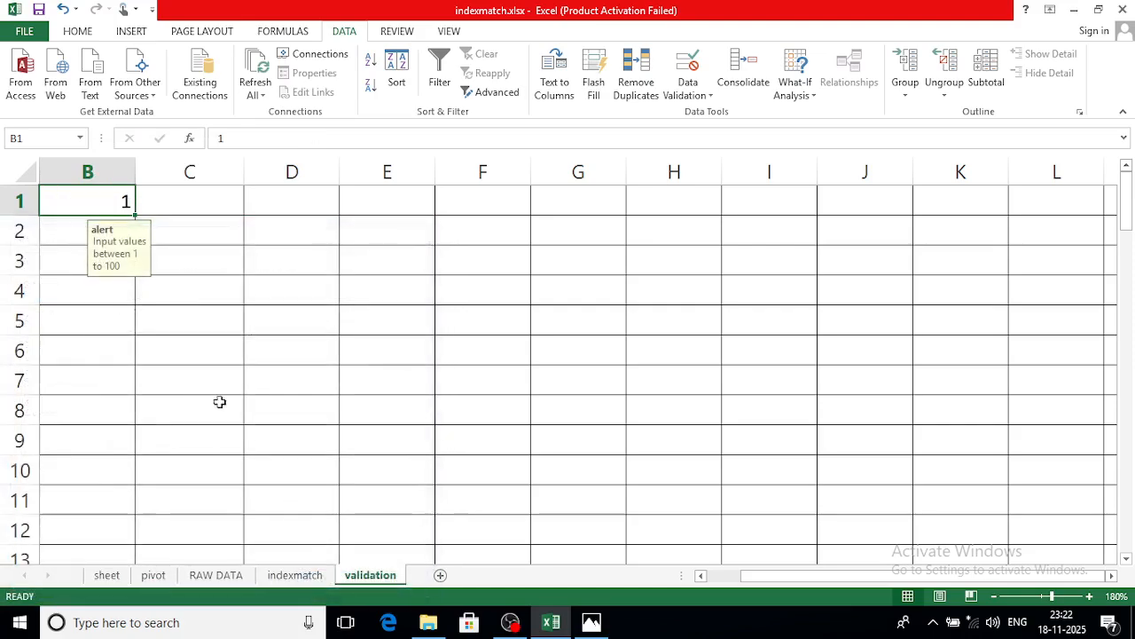
Step: Enter 2 in cell B2
click(188, 222)
click(107, 202)
key(Return)
text(2)
key(Return)
Step: Step down column B from B3 to B11 to check which cells show the input message
key(Return)
key(Return)
key(Return)
key(Return)
key(Return)
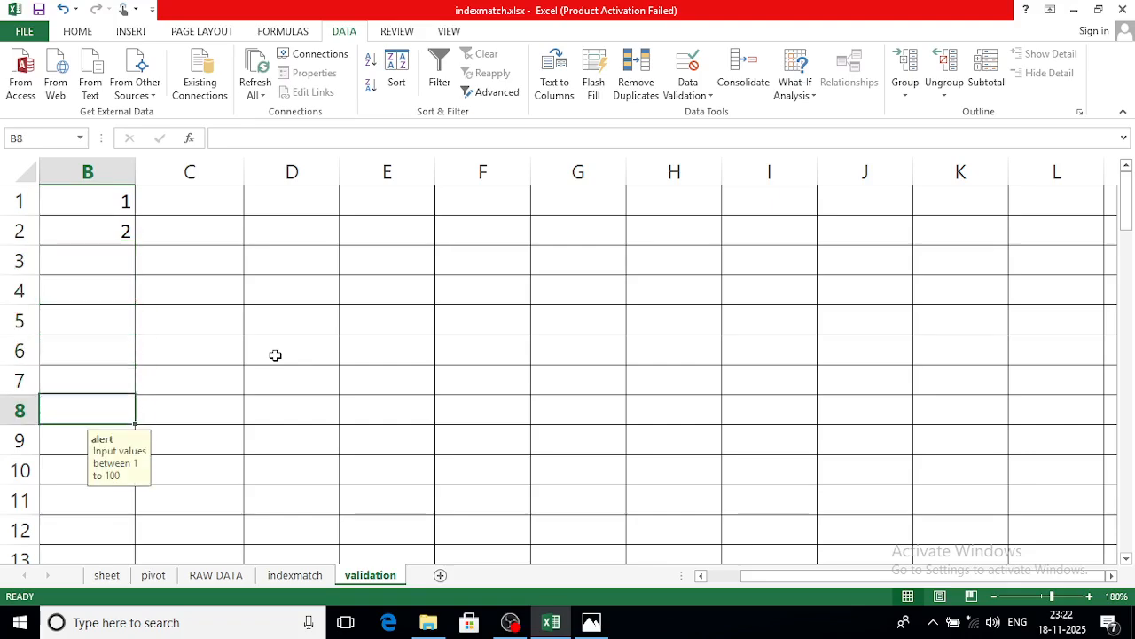
key(Return)
key(Return)
key(Return)
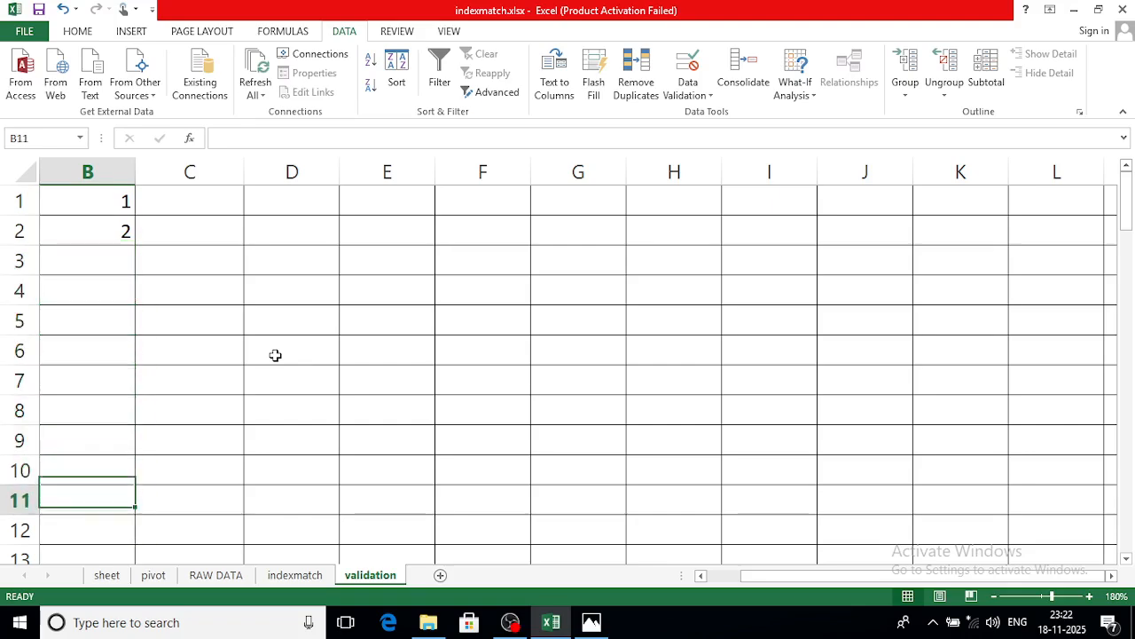
Step: Enter the upper limit 100 in cell B3
key(Up)
key(Up)
key(Up)
key(Up)
key(Up)
key(Up)
key(Up)
key(Up)
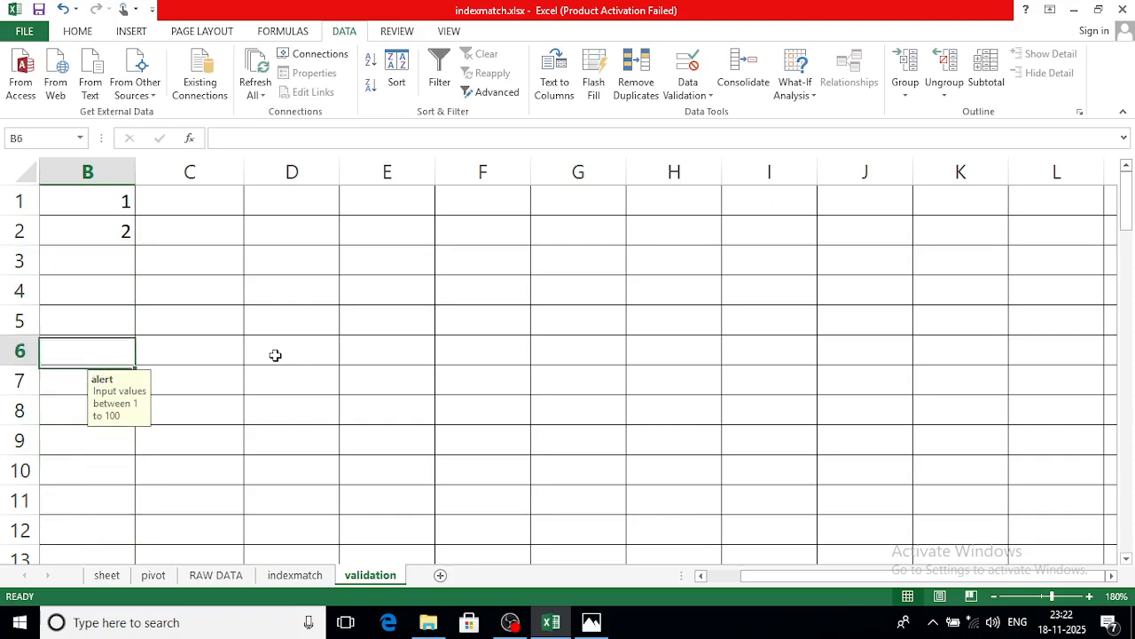
text(100)
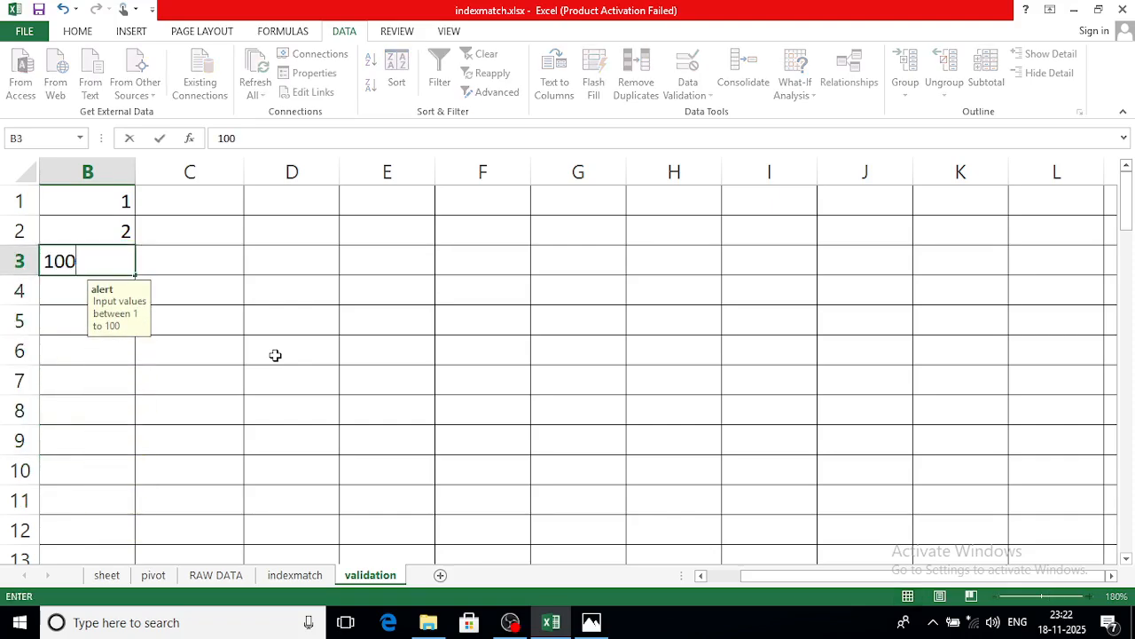
key(Return)
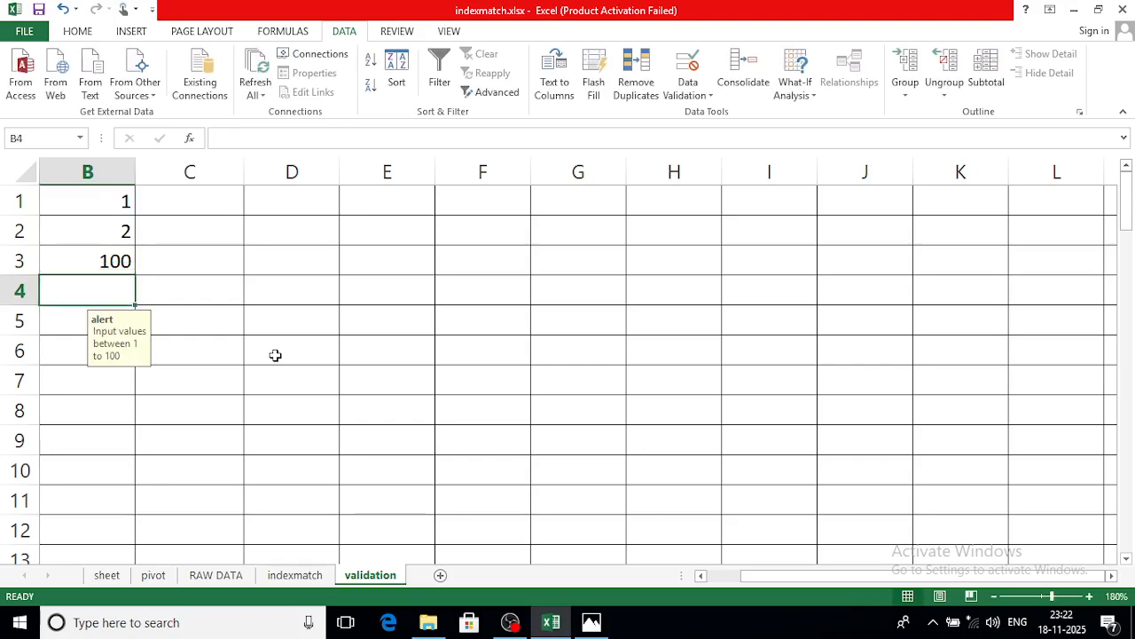
Step: Try to enter 101 in cell B4, retry after the rejection, and enter 67 instead
text(101)
key(Return)
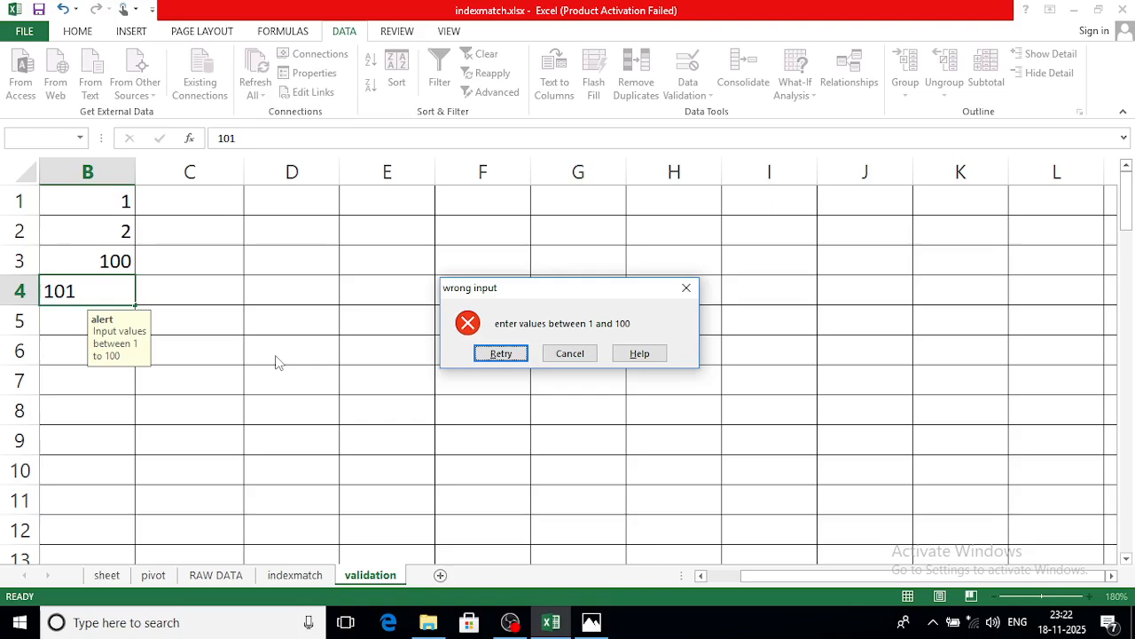
key(Return)
text(67)
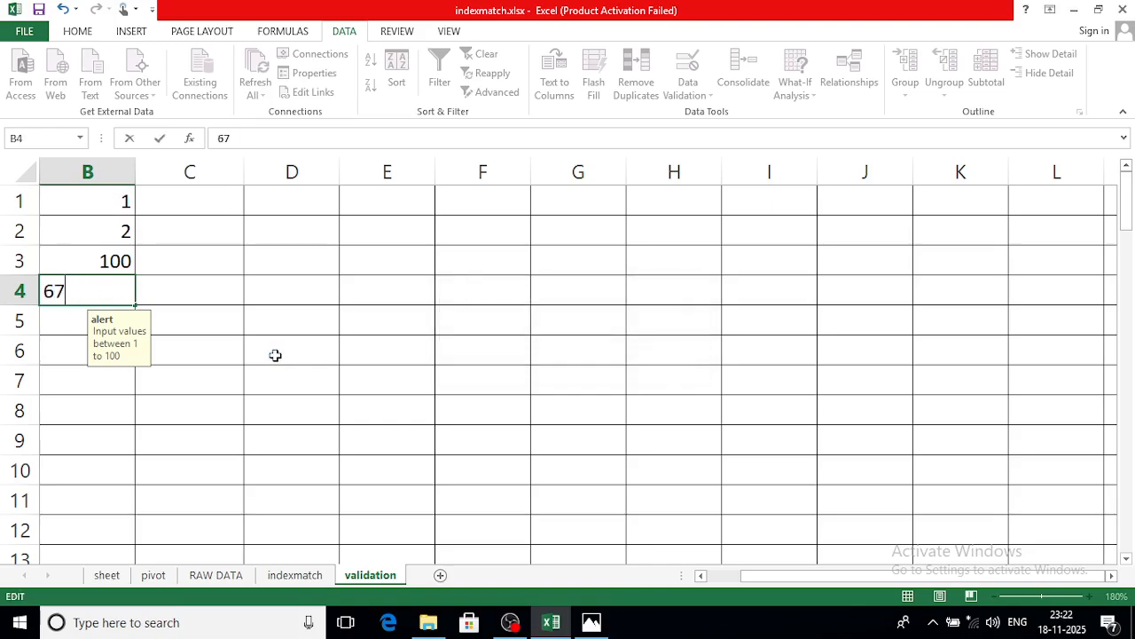
key(Return)
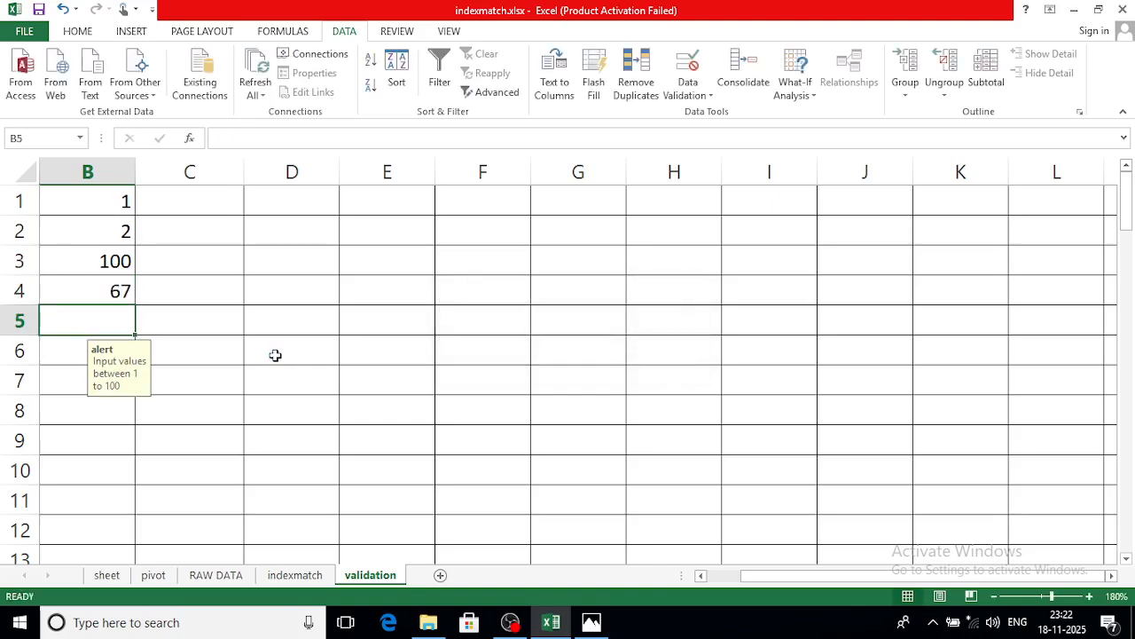
Step: Test the validation by trying to enter 447 in cell B5, and cancel the entry
text(447)
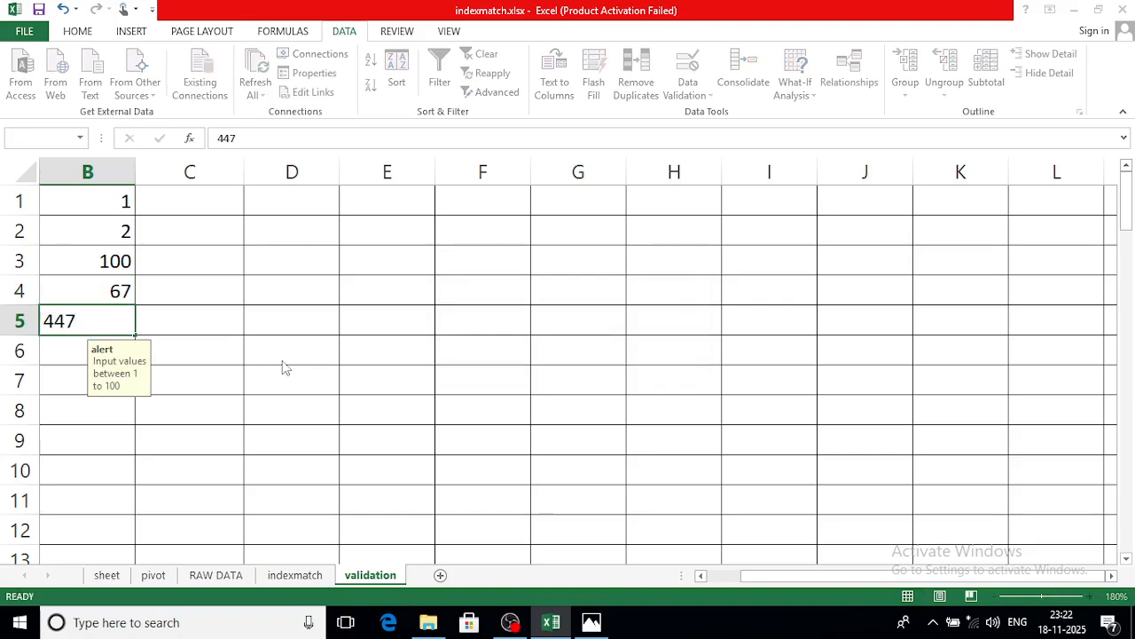
key(Return)
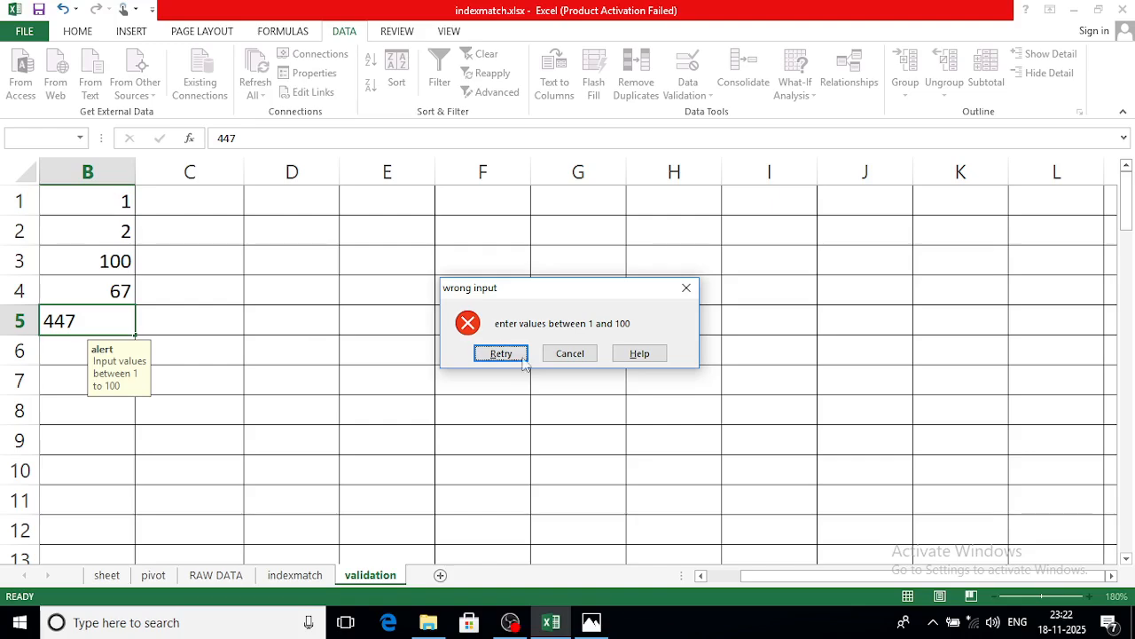
click(571, 354)
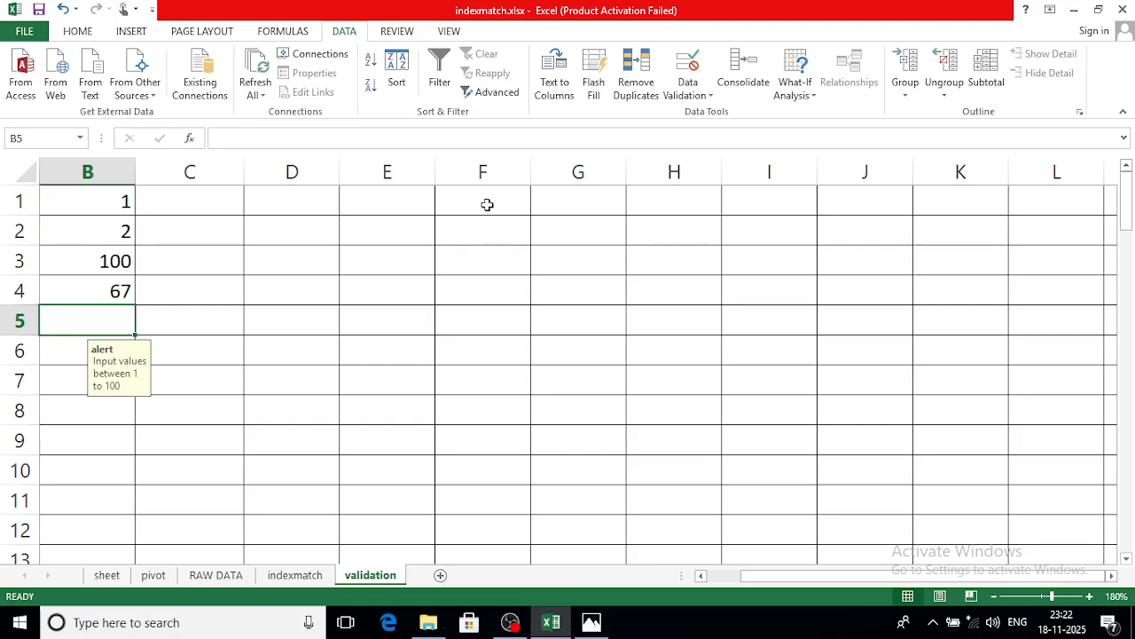
Step: Reset the data validation of C1:C10 to allow any value, extending it to all selected cells
drag(210, 198, 206, 462)
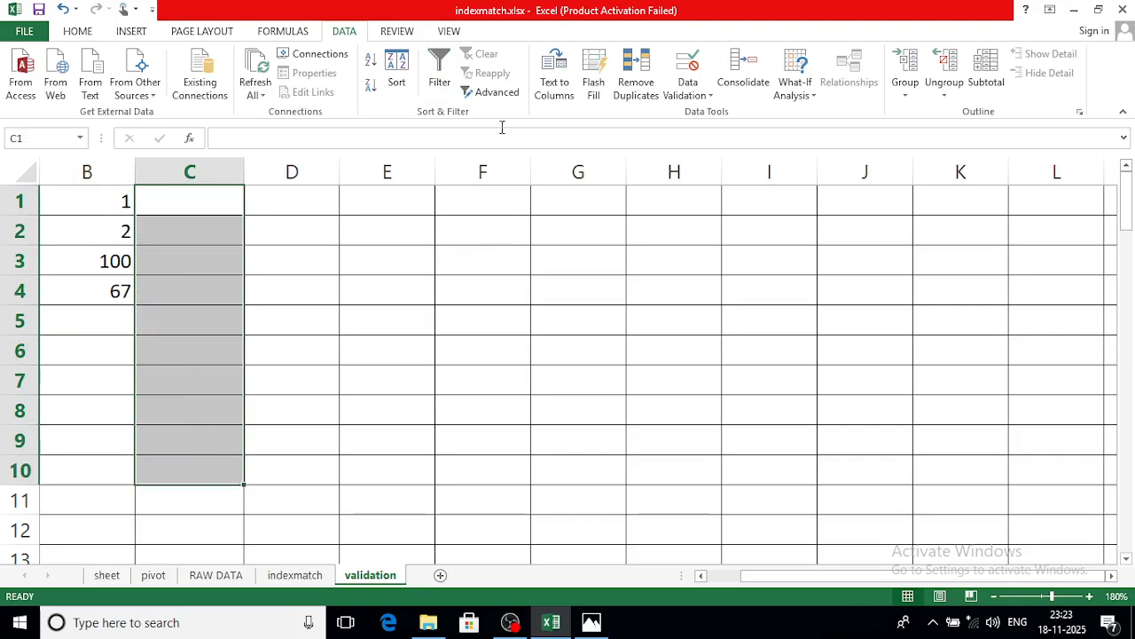
click(689, 89)
click(696, 124)
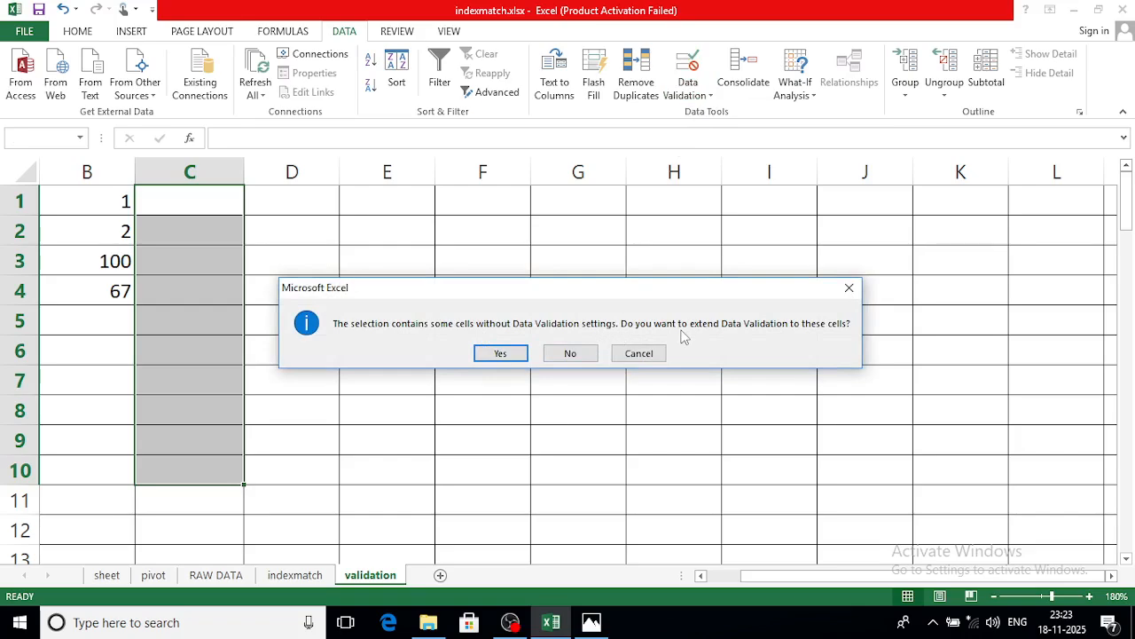
click(501, 358)
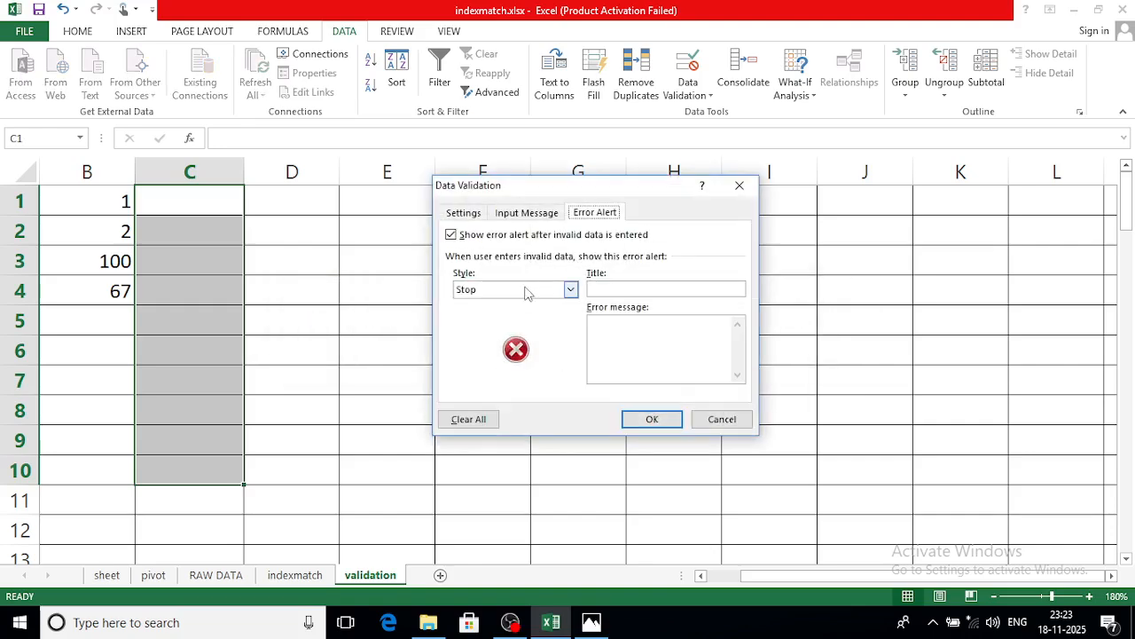
click(462, 213)
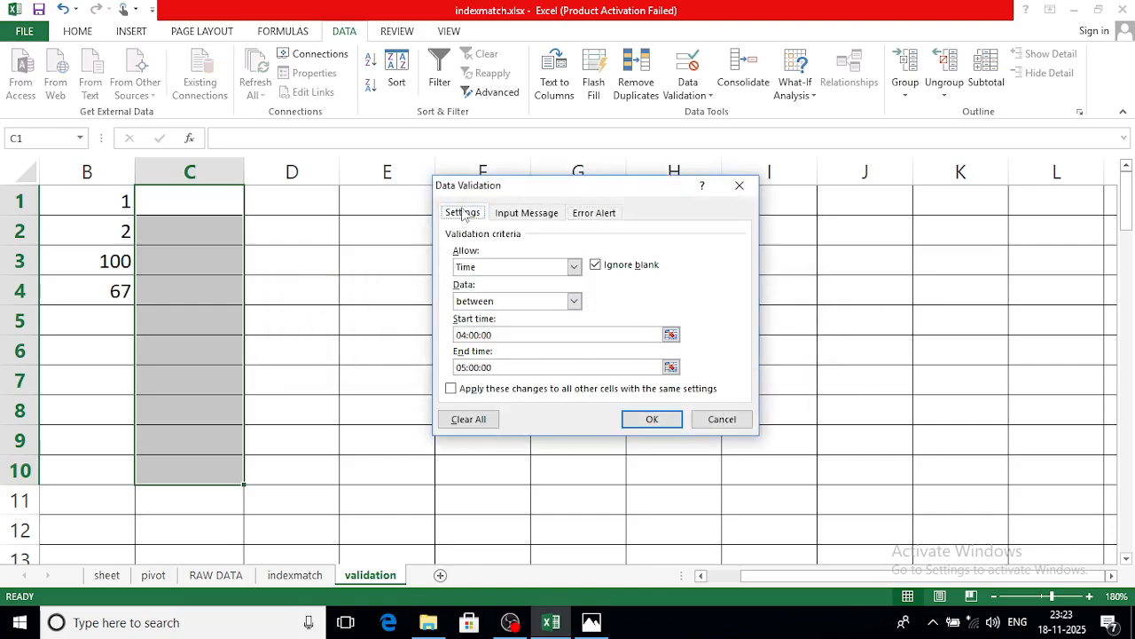
click(573, 267)
click(505, 278)
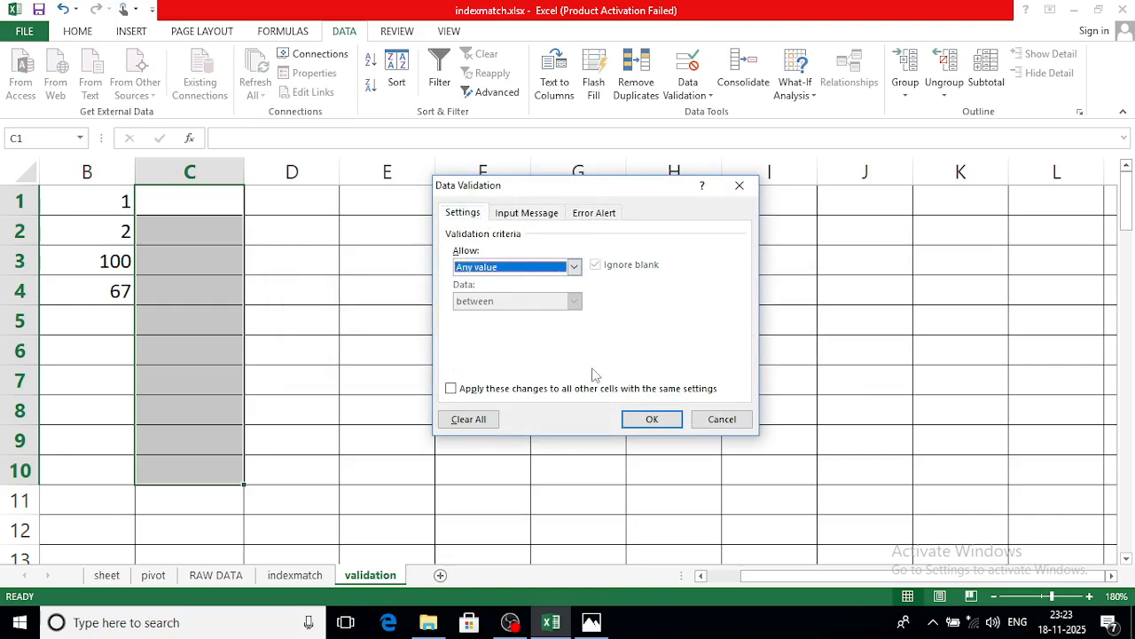
click(652, 419)
Step: Set data validation on C1:C10 to allow decimals between a minimum of 1 and a maximum value
click(688, 95)
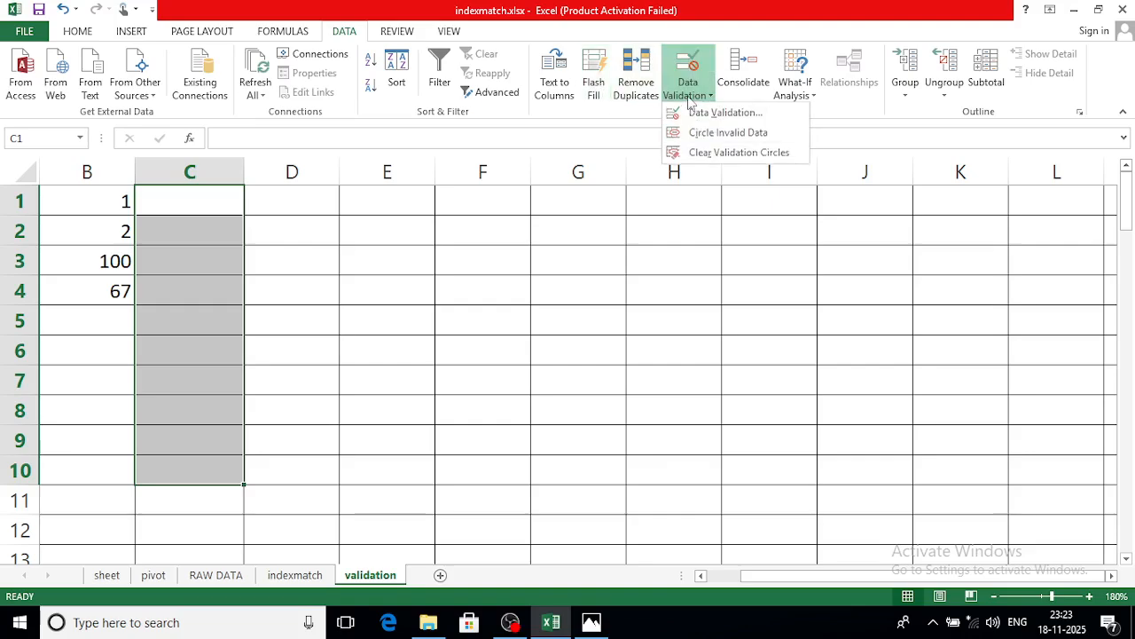
click(701, 114)
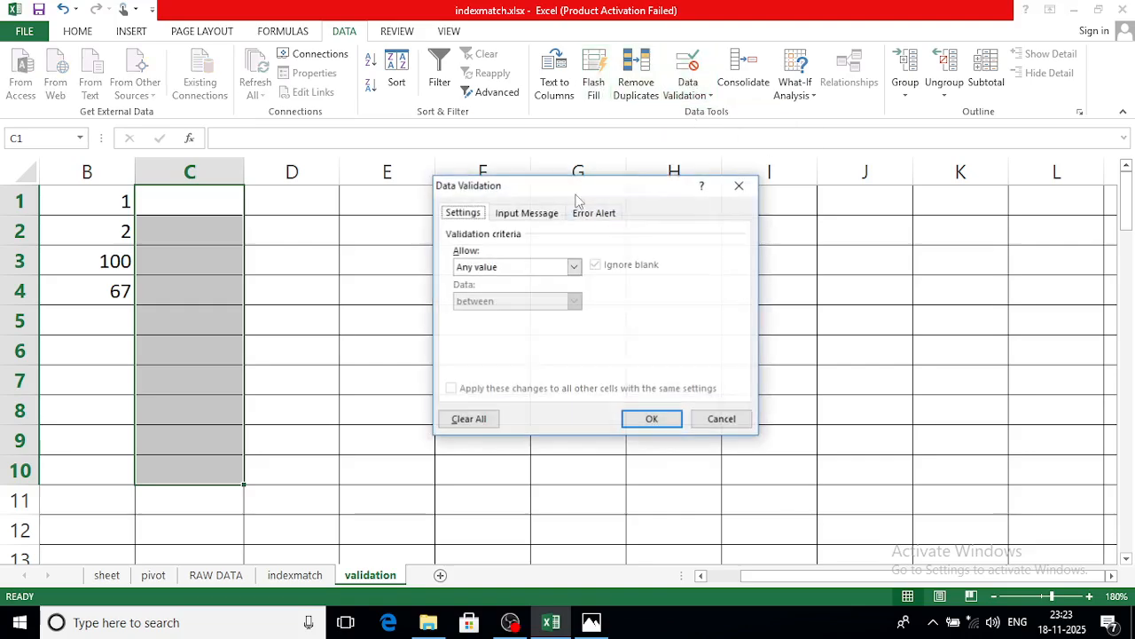
click(574, 267)
click(486, 304)
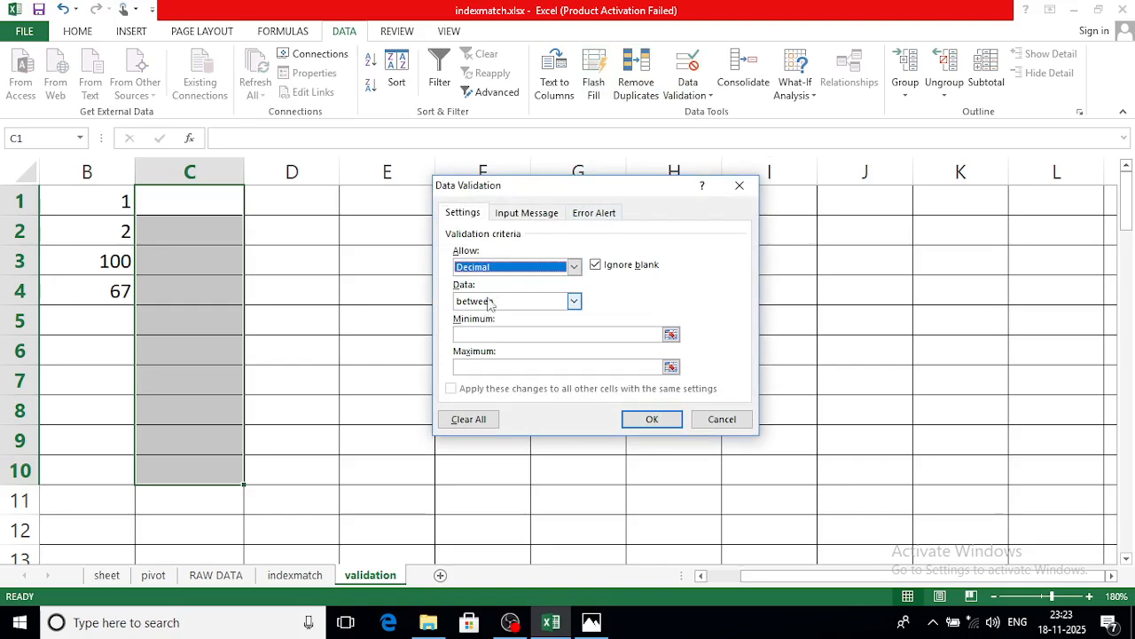
click(476, 336)
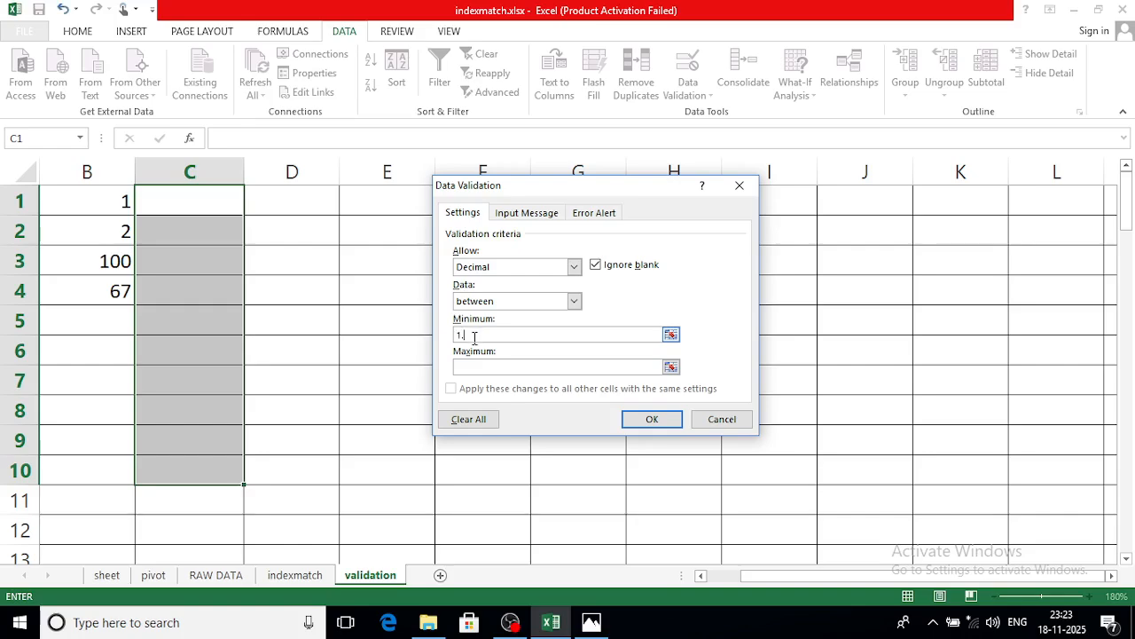
click(463, 368)
click(648, 419)
Step: Enter 1 in cell C1 and 1.1 in cell C2 to test the decimal rule
click(155, 193)
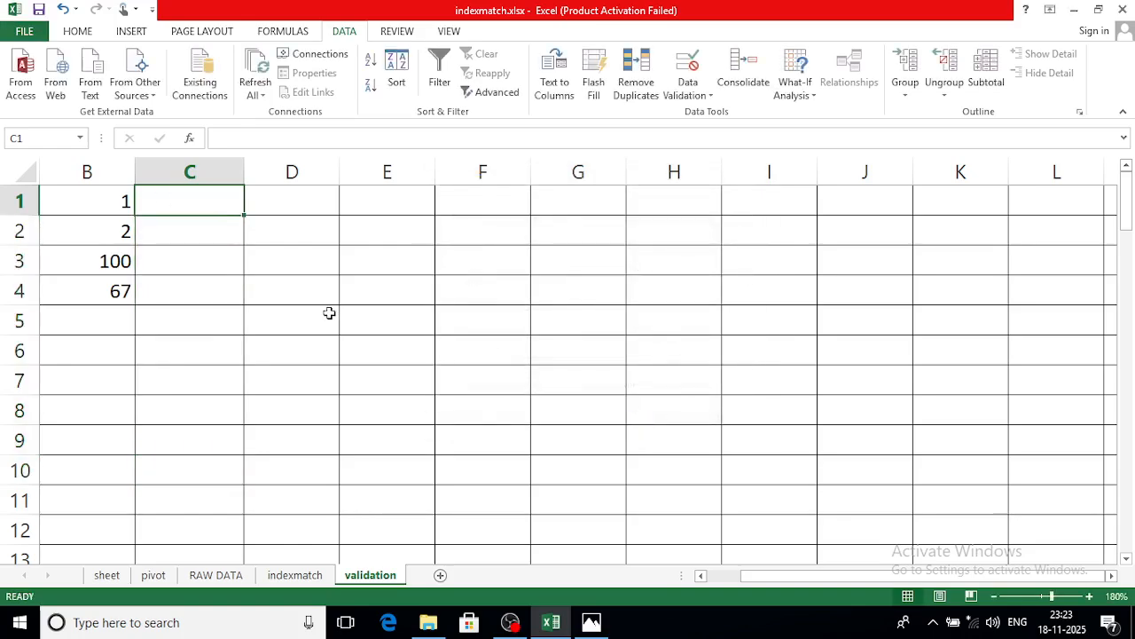
text(1)
key(Return)
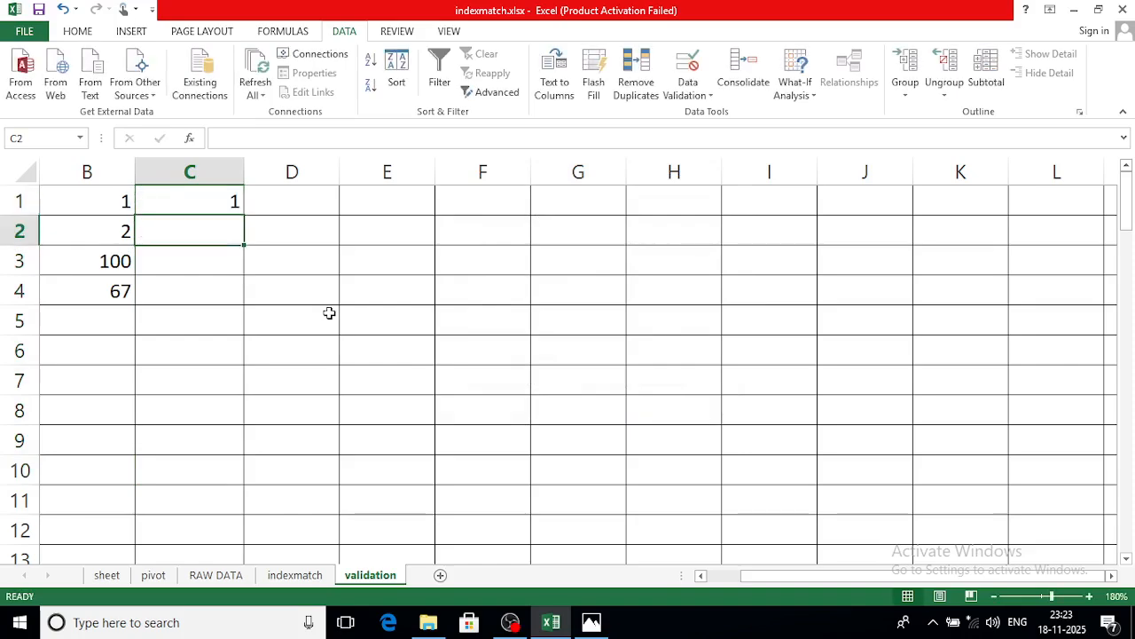
text(1.1)
key(Return)
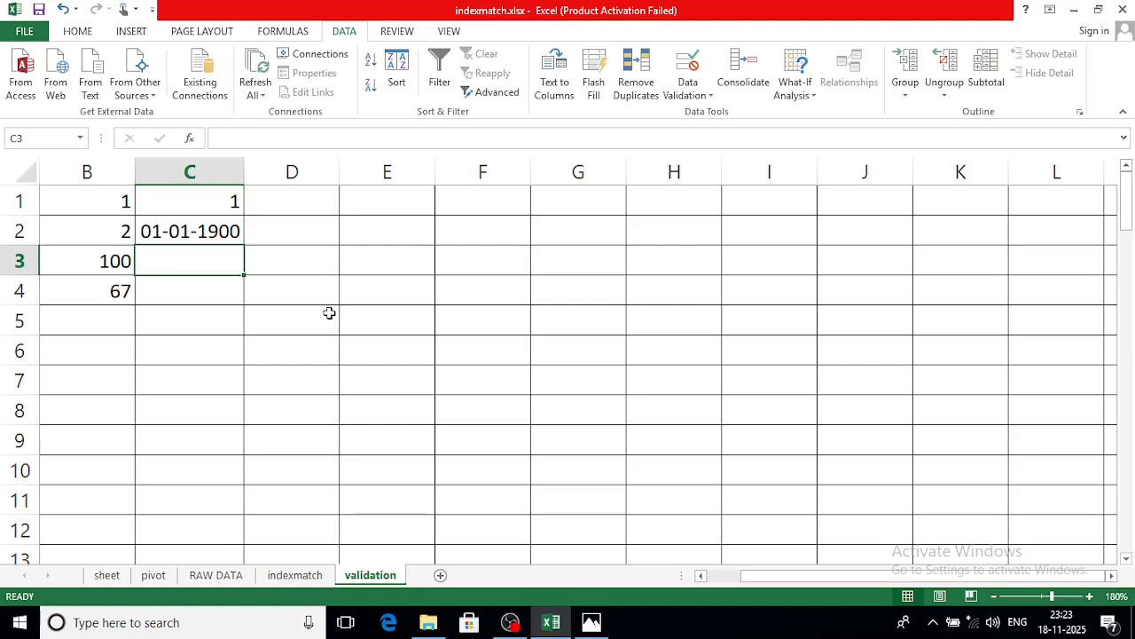
Step: Change the number format of column C to General
right_click(198, 172)
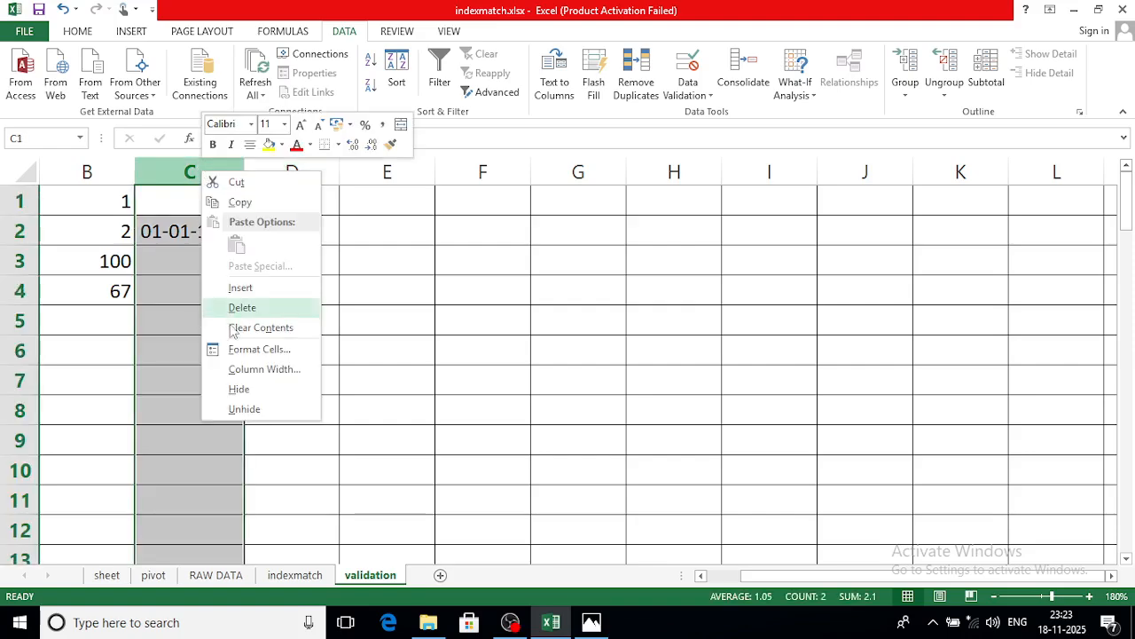
click(244, 350)
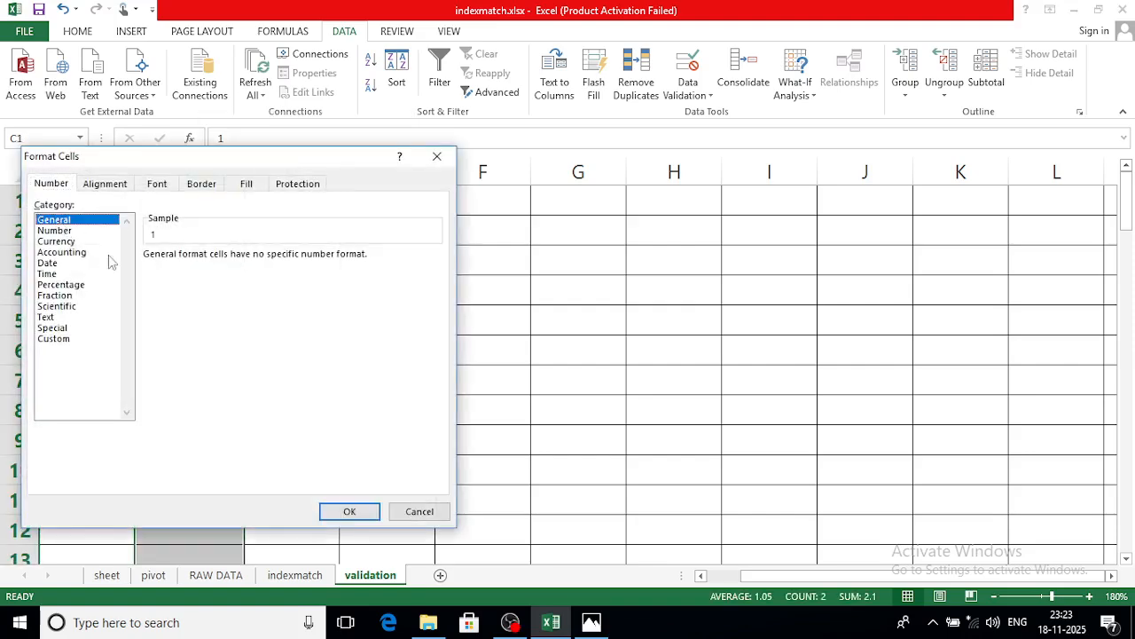
click(351, 512)
Step: Enter 10.9 in cell C3
click(221, 258)
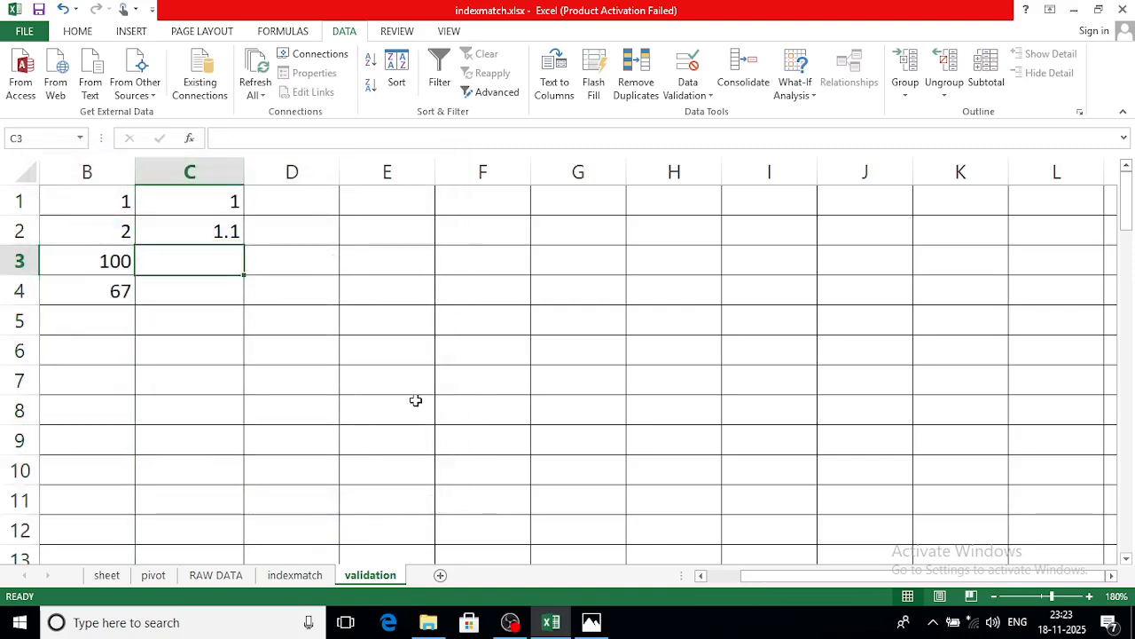
text(10.)
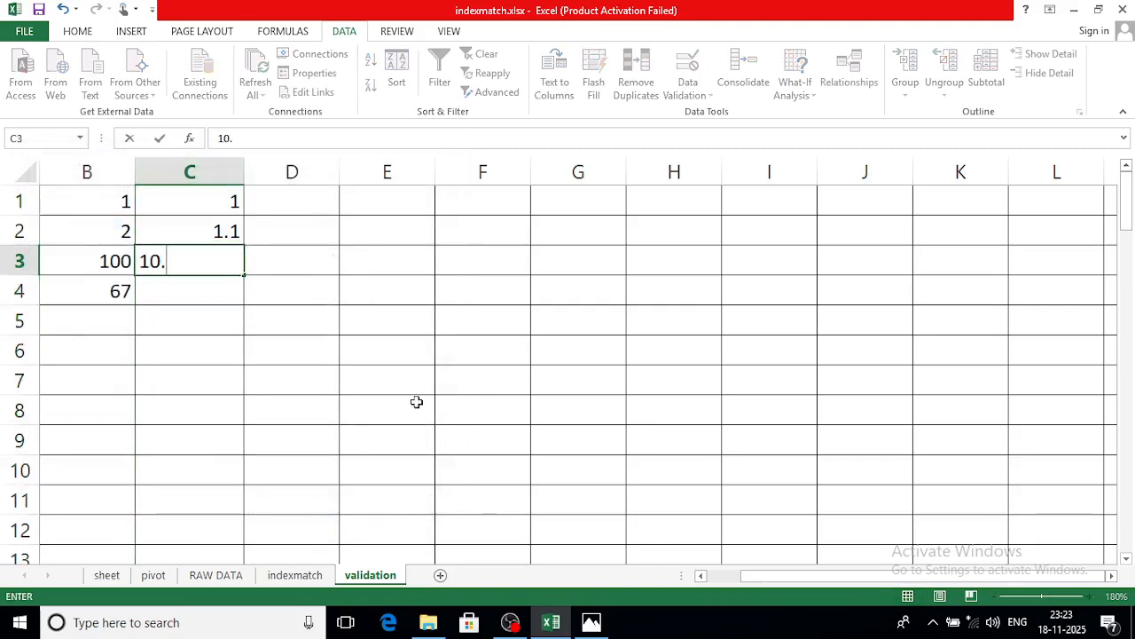
text(9)
key(Return)
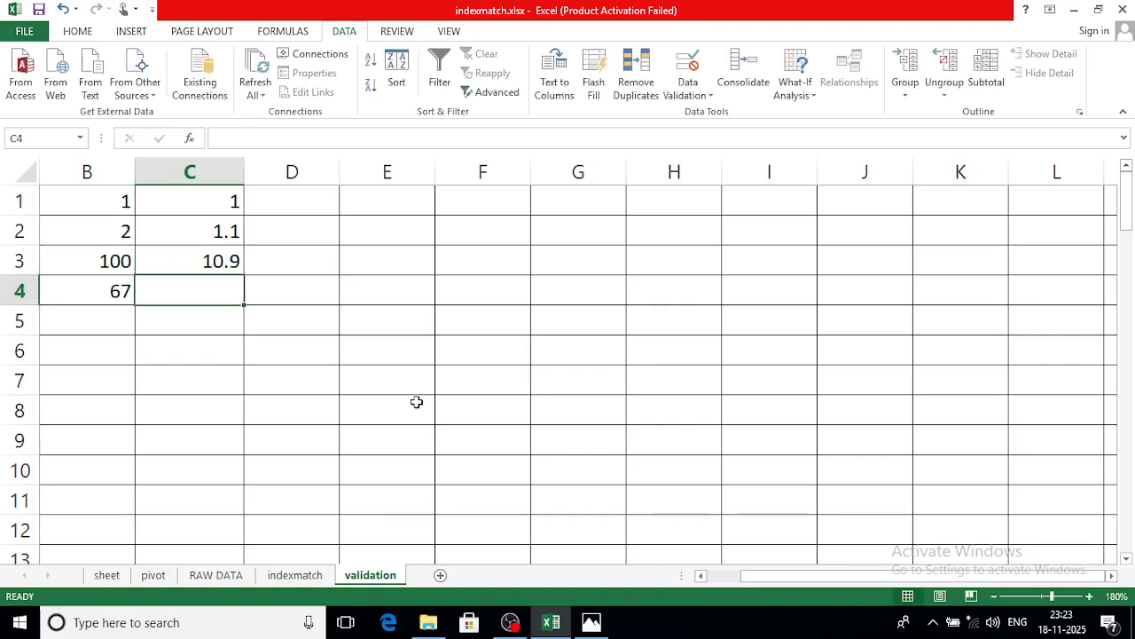
Step: Test the decimal rule in cell C4 with 11 and 3532, retrying each time, and enter 2 instead
text(11)
key(Return)
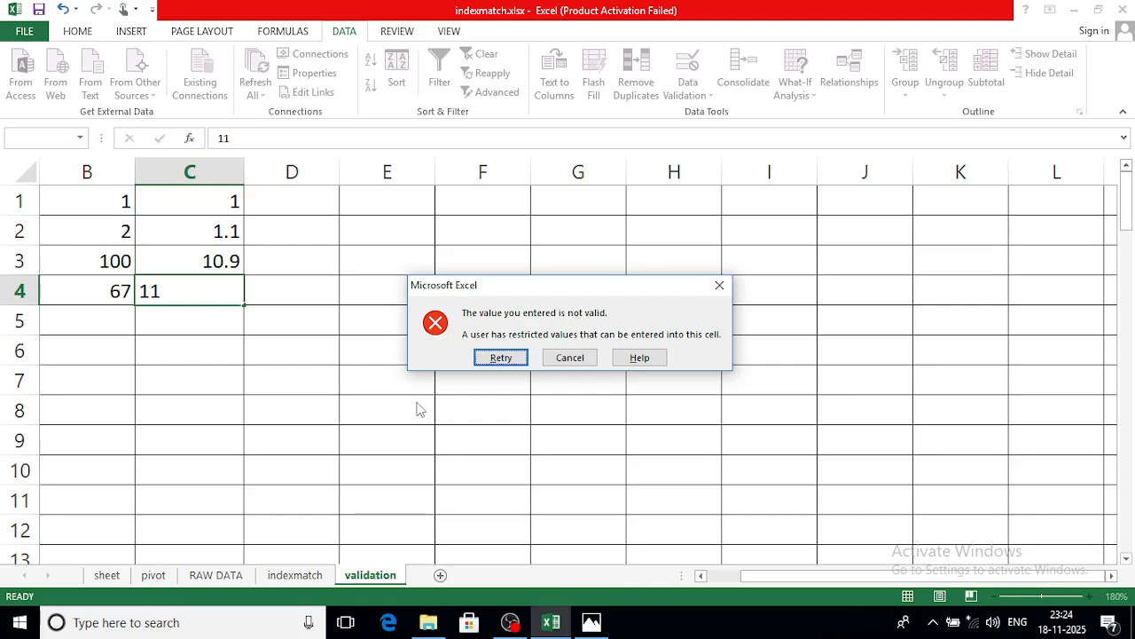
key(Return)
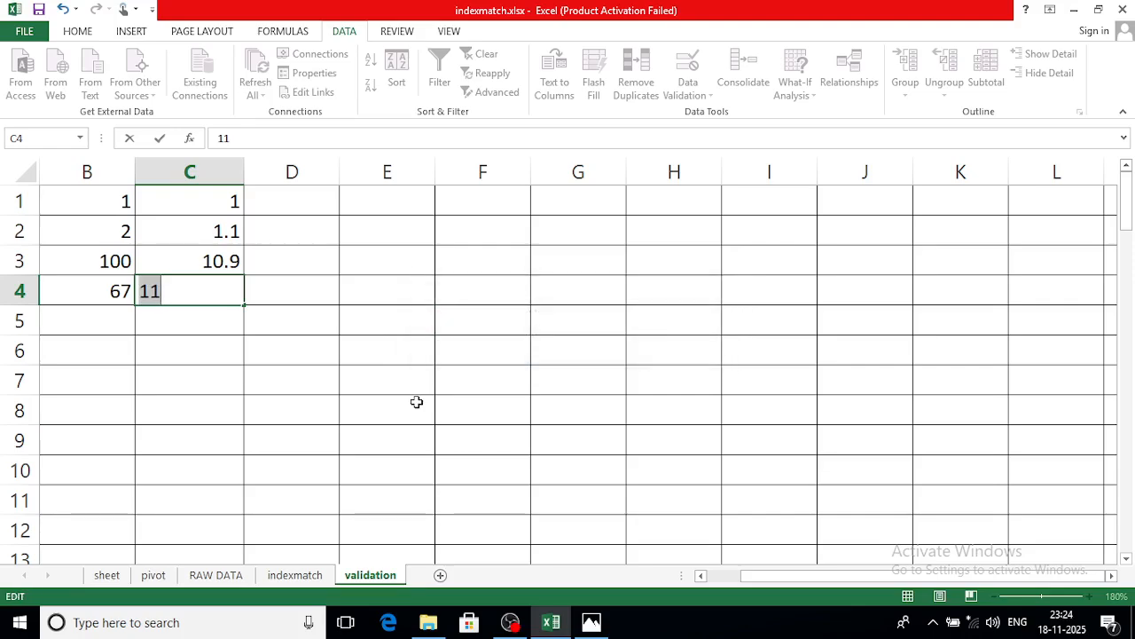
text(3532)
key(Return)
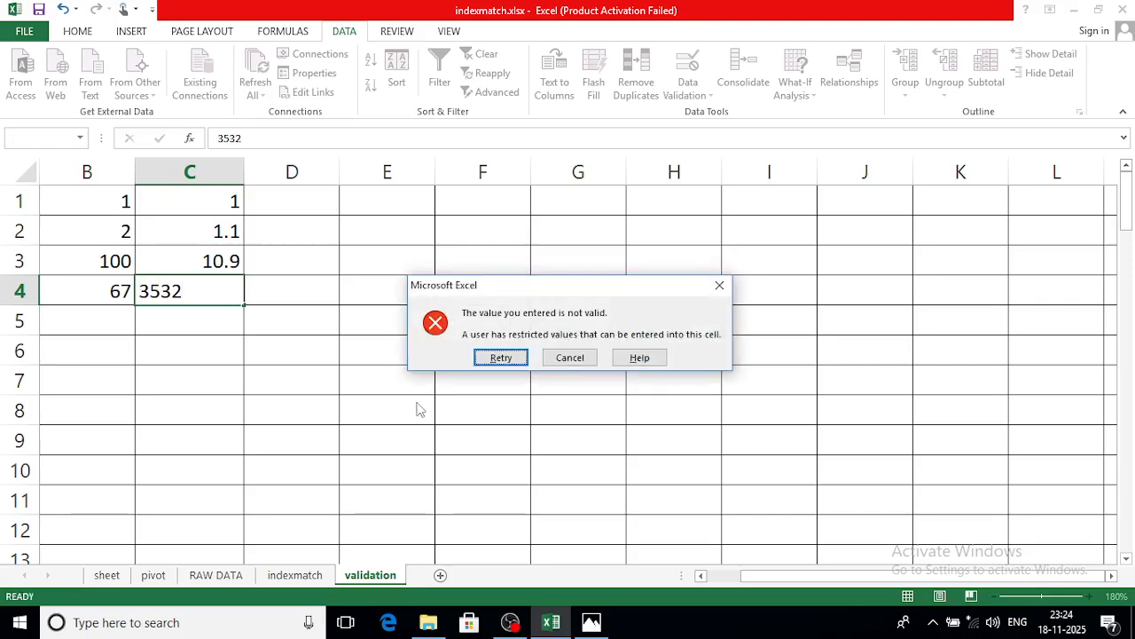
key(Return)
text(45)
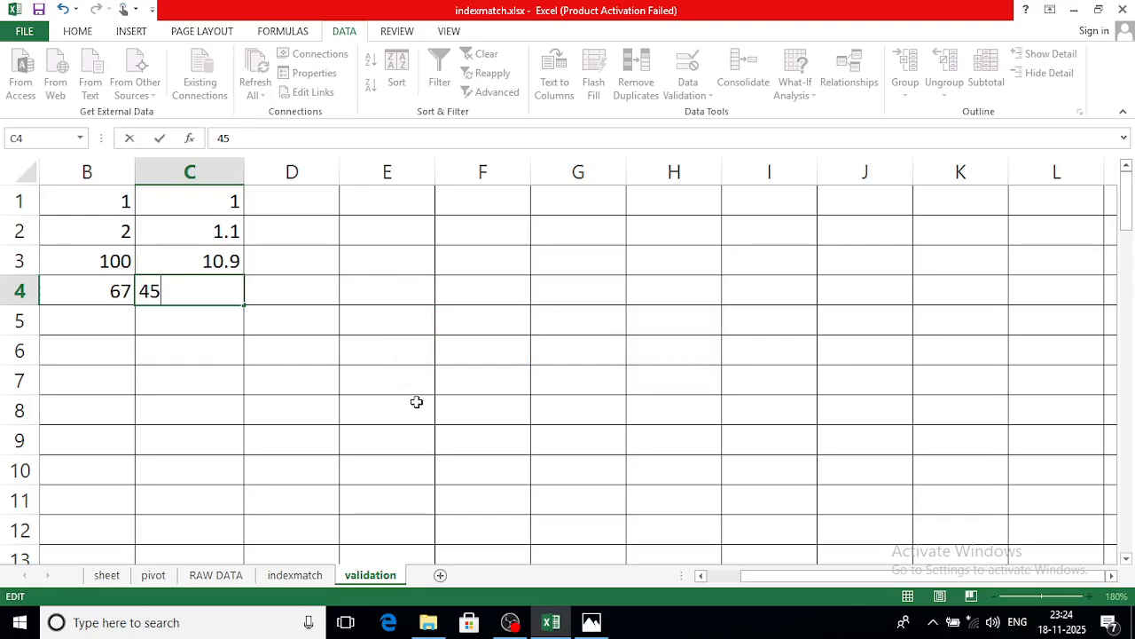
key(BackSpace)
key(BackSpace)
text(2)
key(Return)
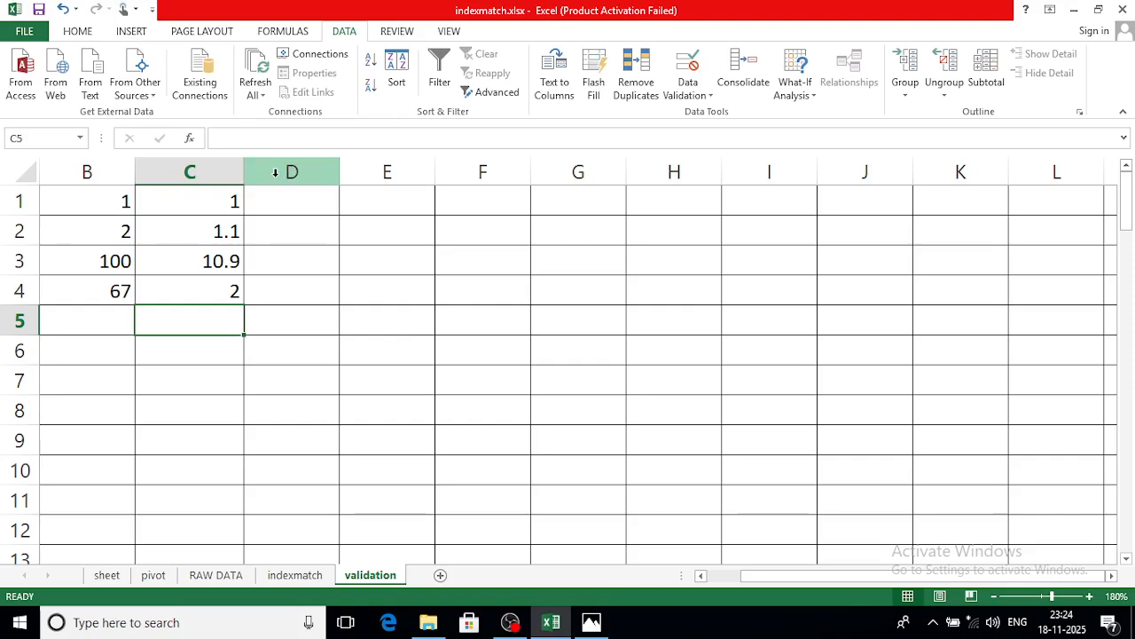
Step: Apply the General number format to columns D through J
drag(292, 172, 834, 178)
right_click(707, 173)
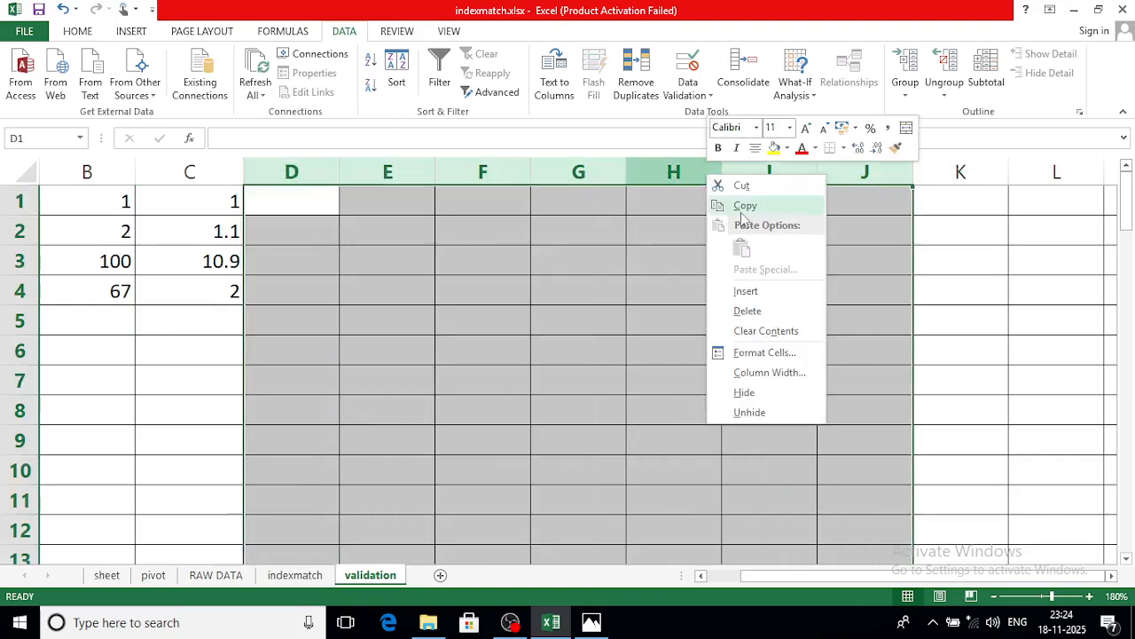
click(763, 352)
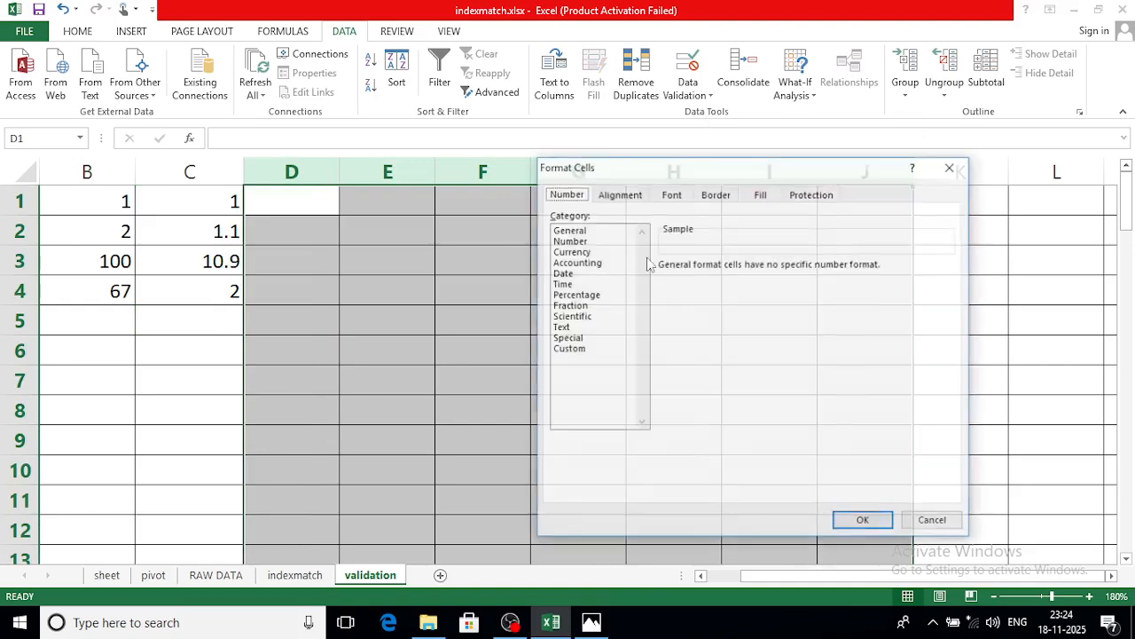
click(862, 521)
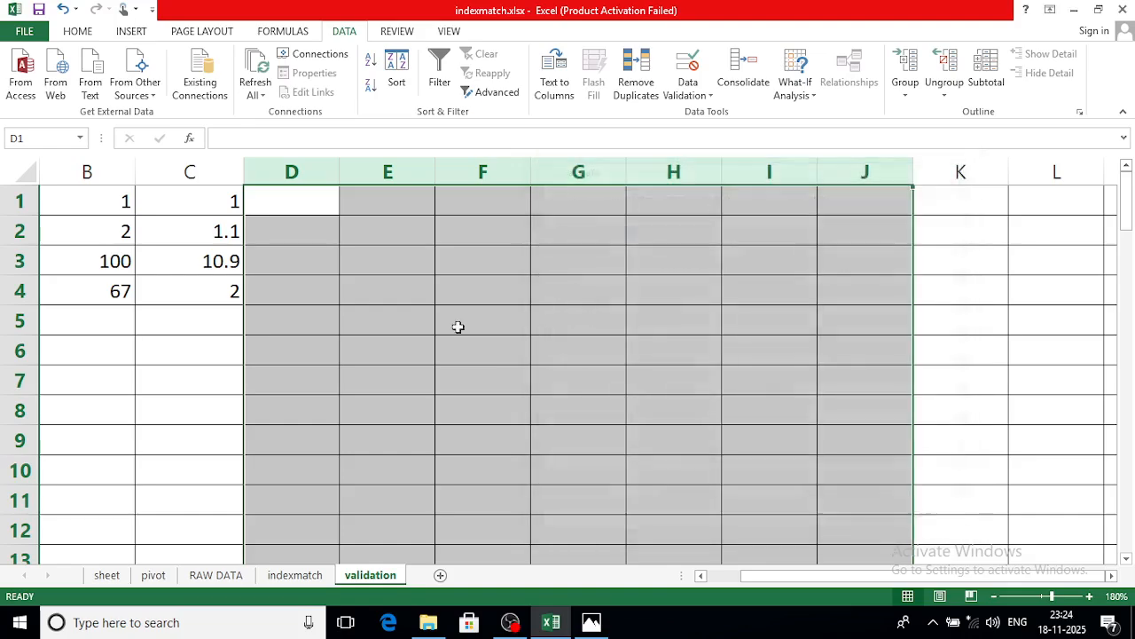
click(304, 197)
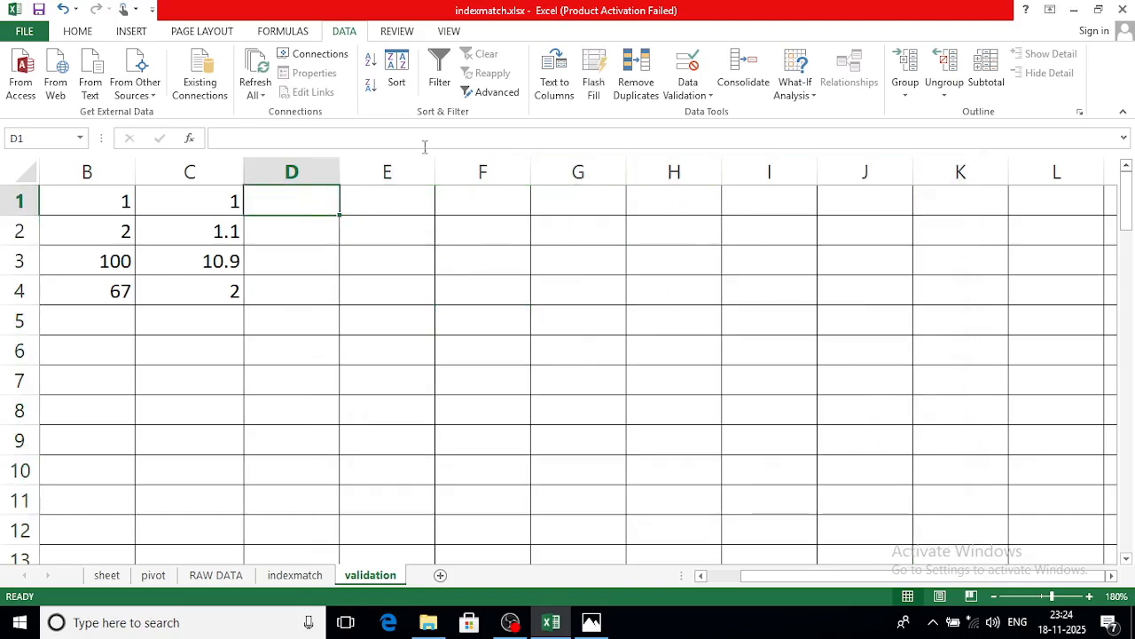
click(689, 90)
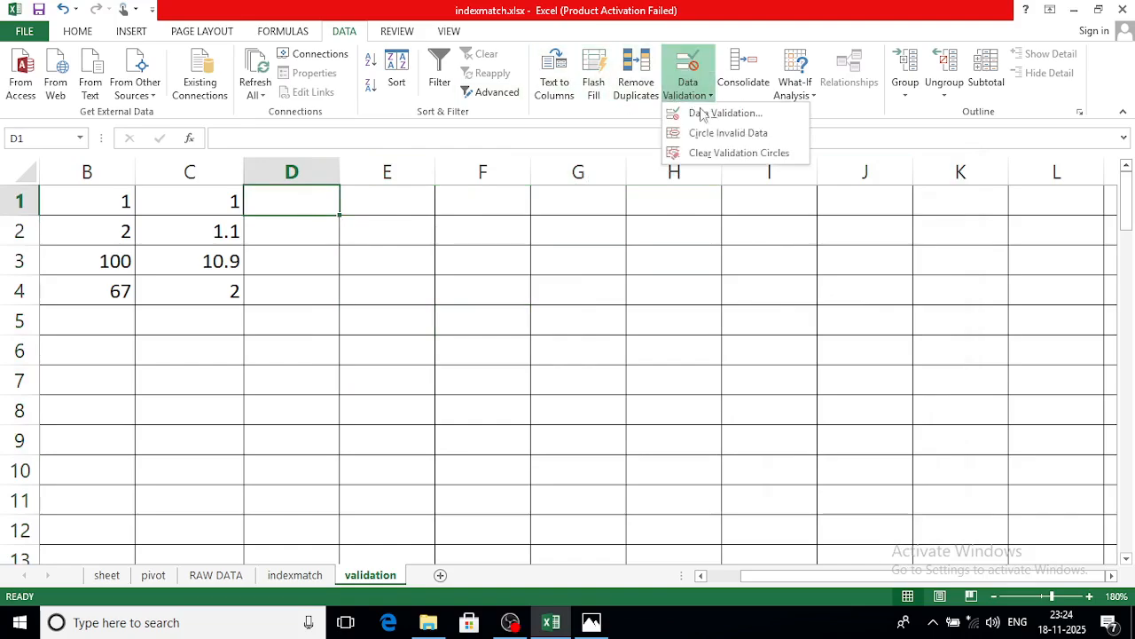
click(703, 114)
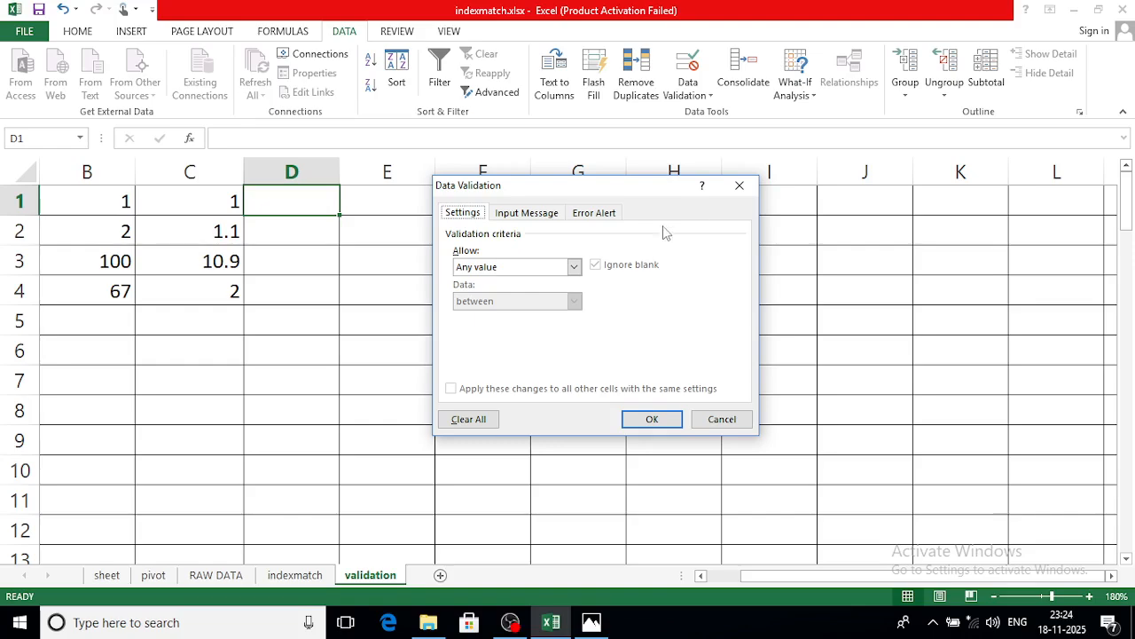
click(739, 184)
drag(309, 199, 308, 466)
click(691, 100)
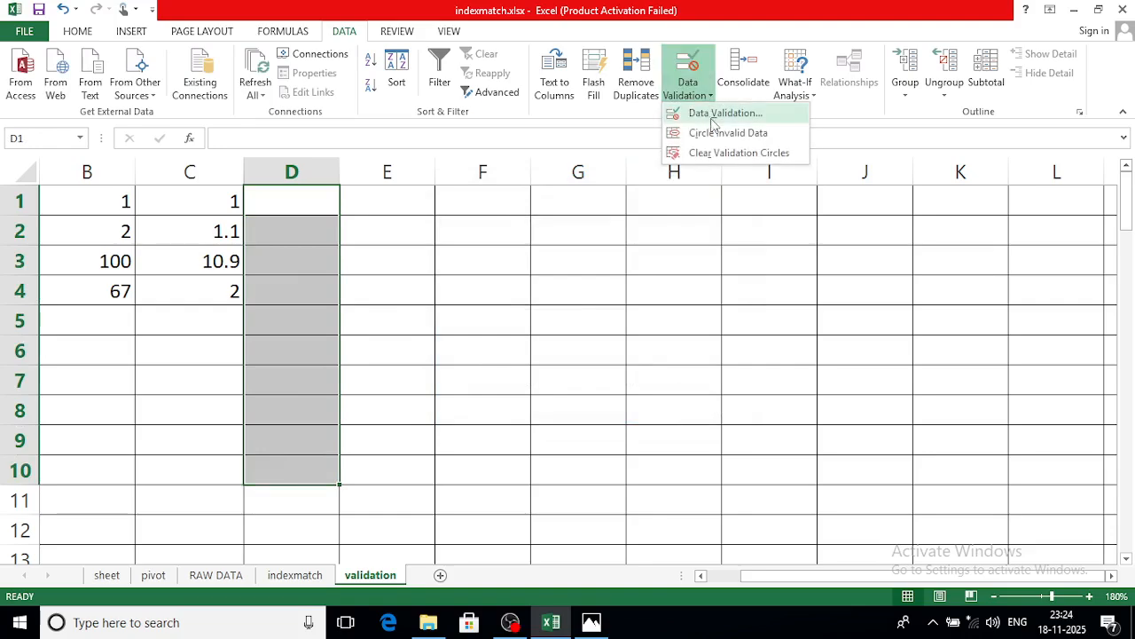
click(714, 113)
click(574, 267)
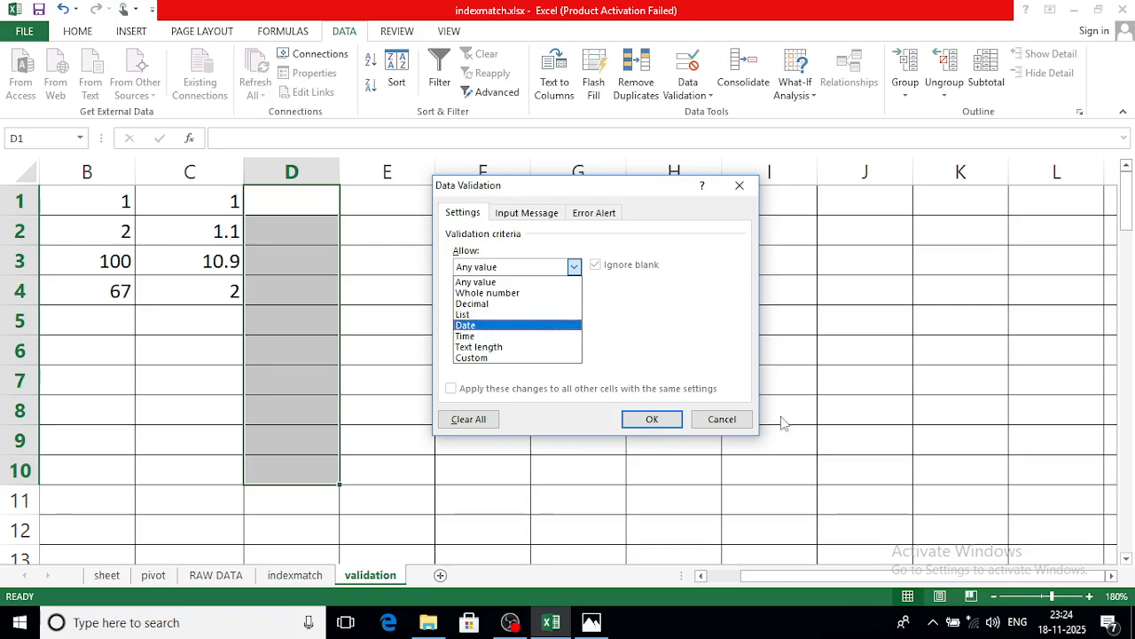
click(743, 420)
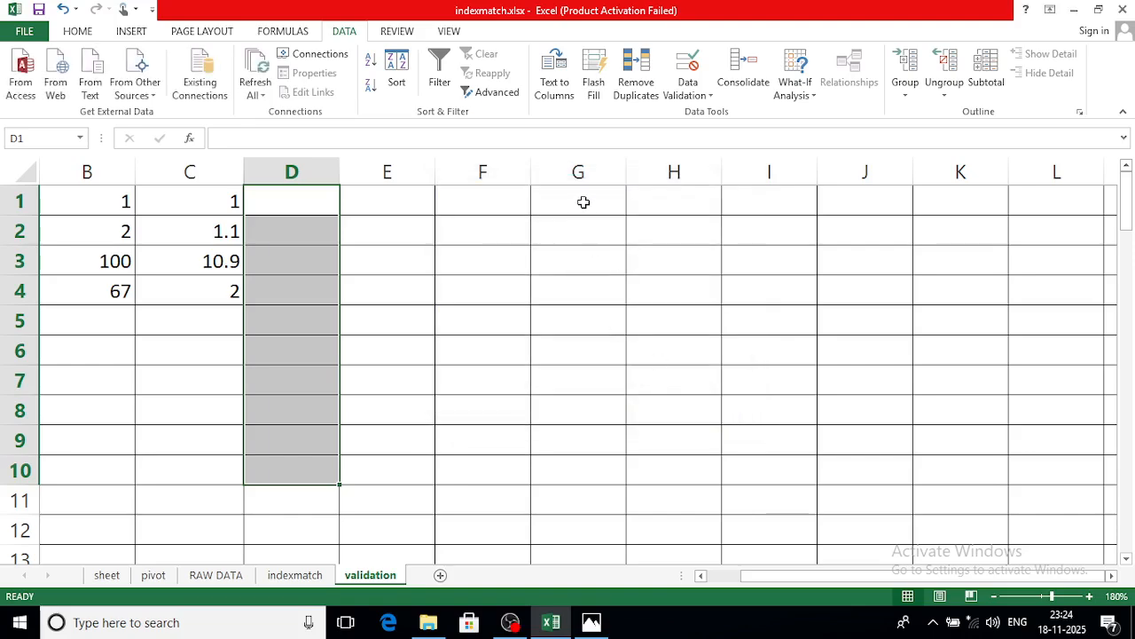
Step: Enter the list source values y in cell G1 and n in cell G2
click(583, 202)
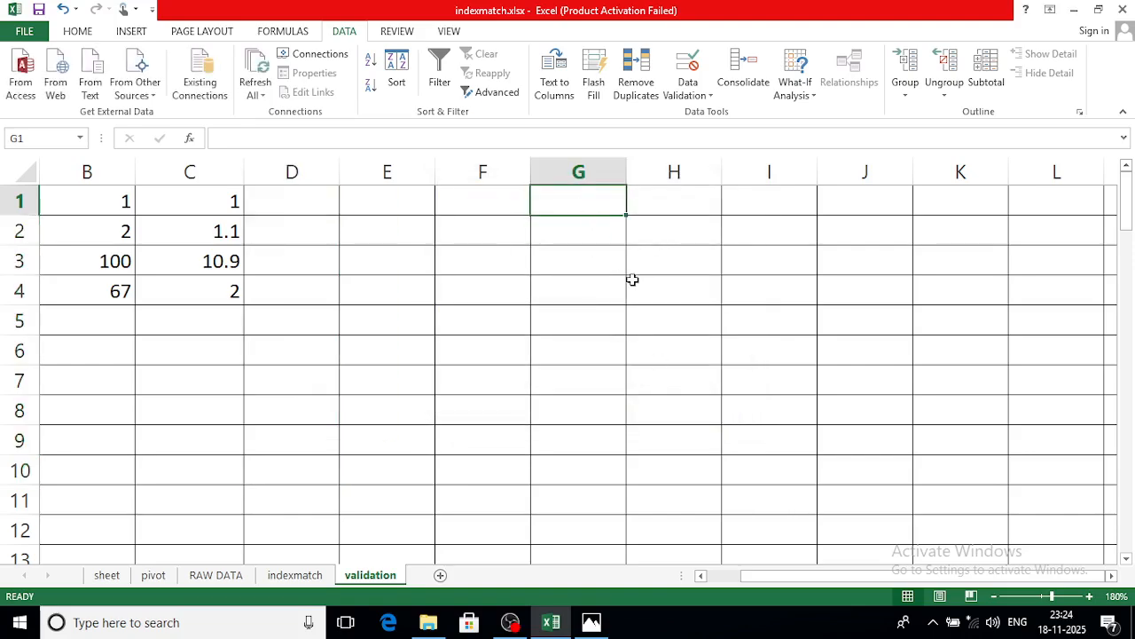
text(y)
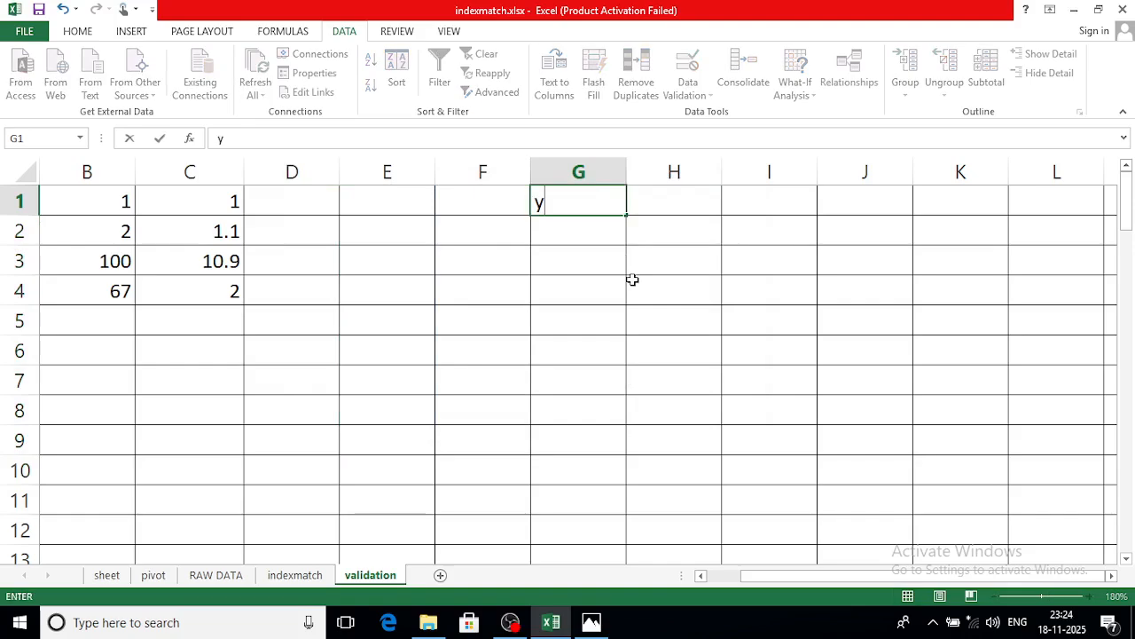
key(Return)
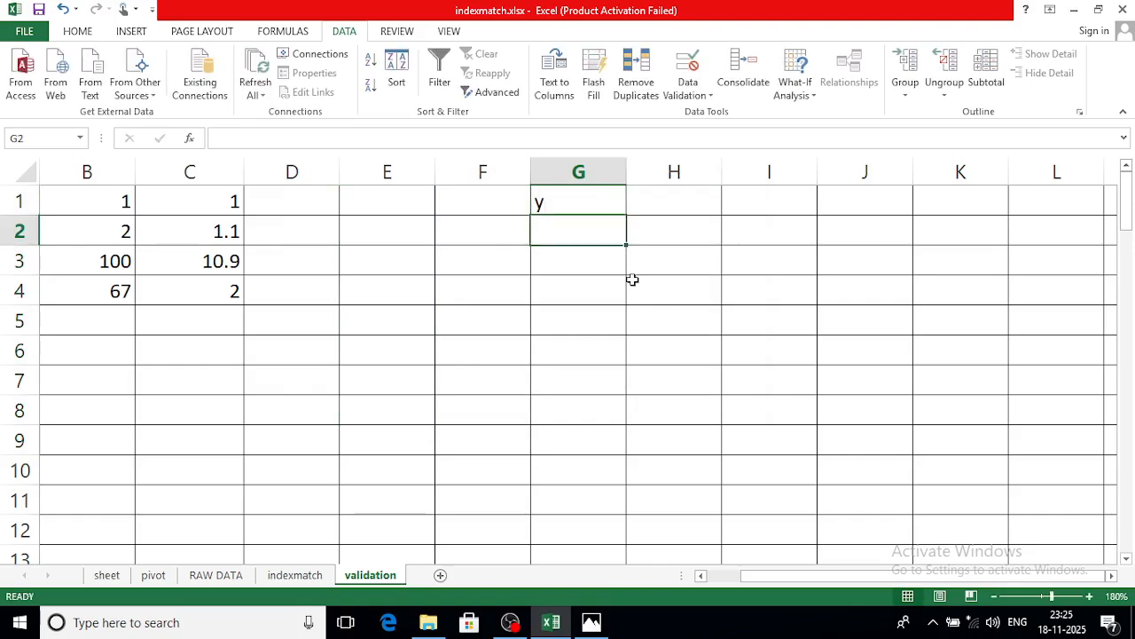
text(n)
key(Return)
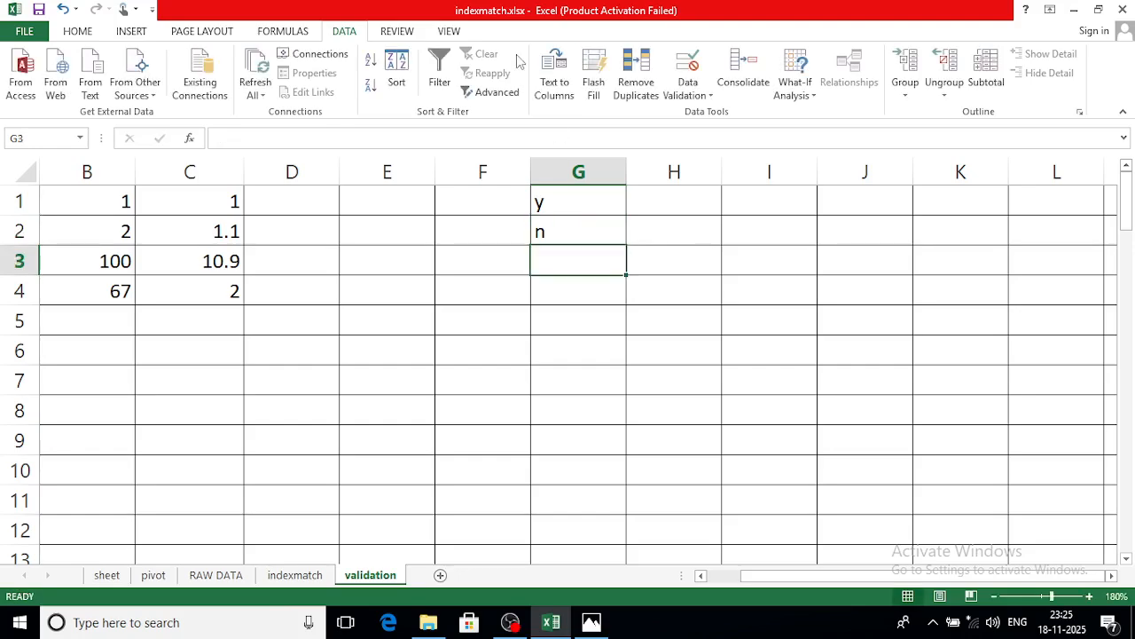
Step: Apply a List data validation rule to D1:D10 with =$G$1:$G$2 as its source
drag(302, 194, 304, 466)
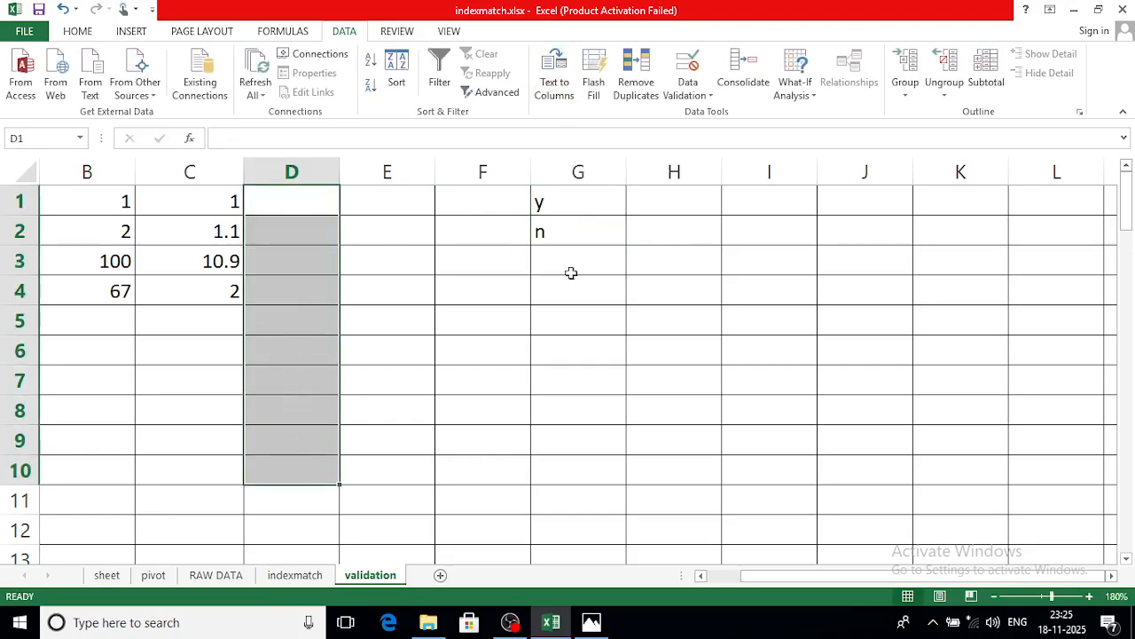
click(688, 89)
click(714, 112)
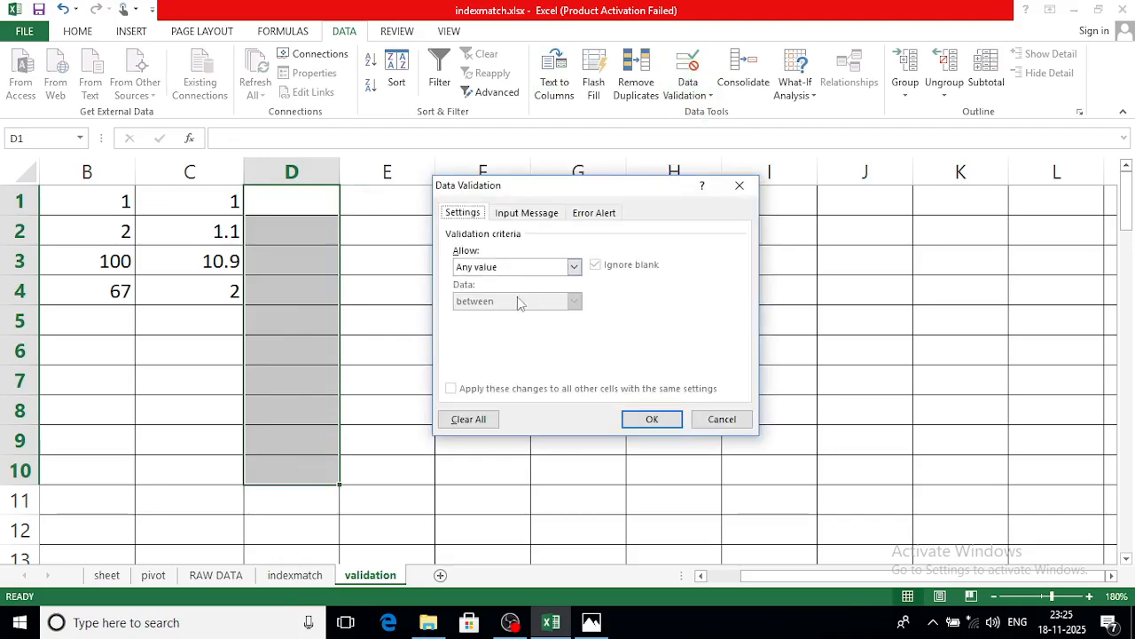
click(573, 266)
click(486, 318)
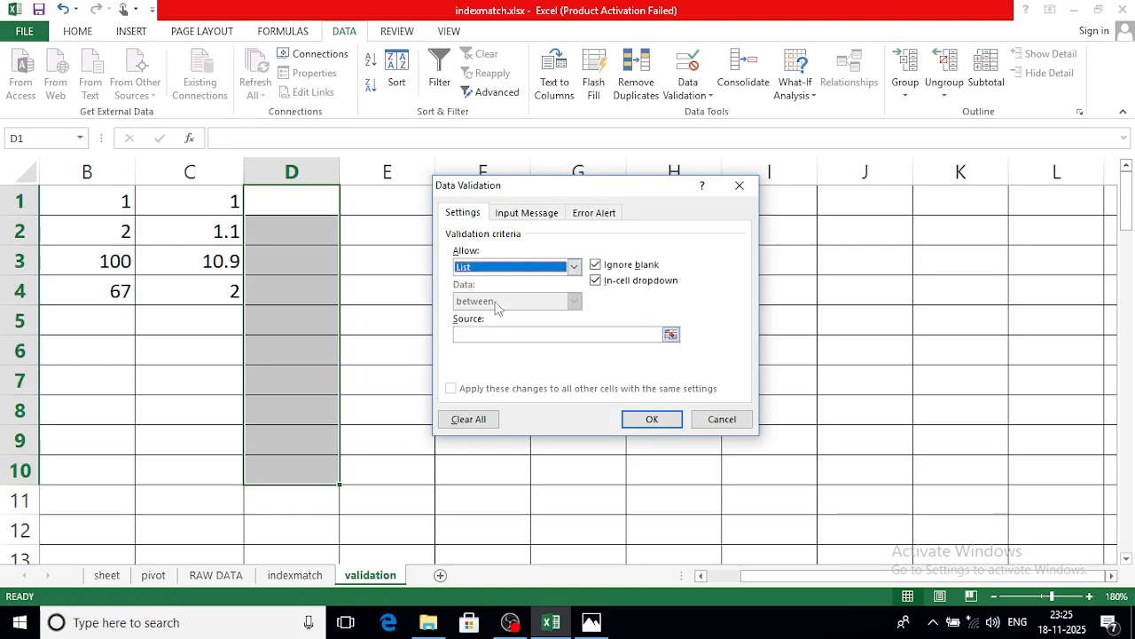
click(671, 336)
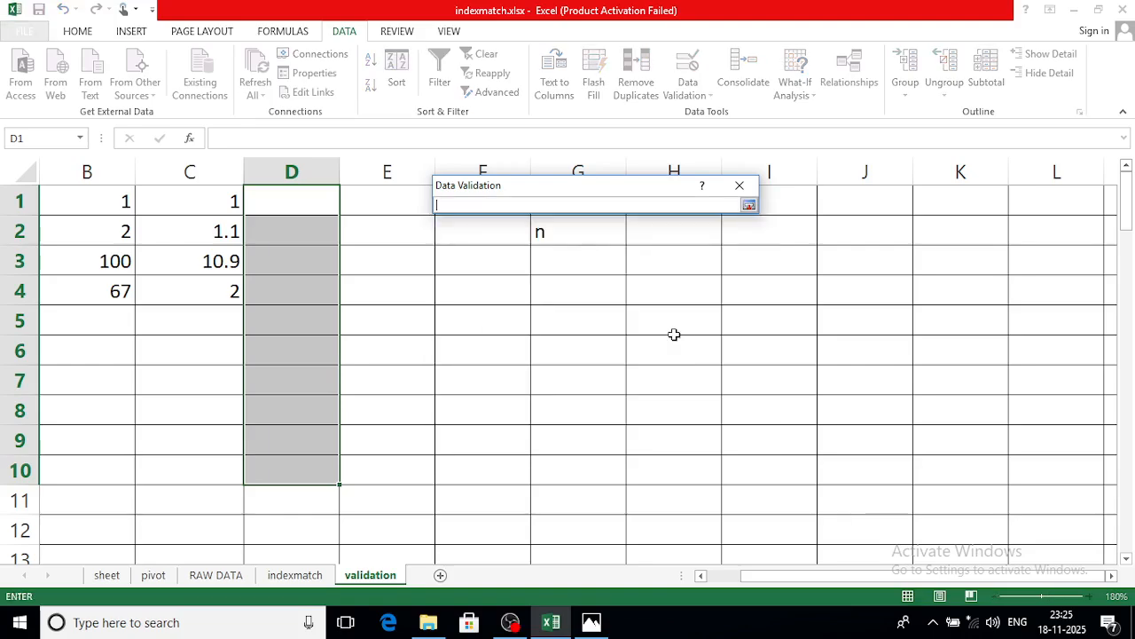
drag(646, 193, 791, 122)
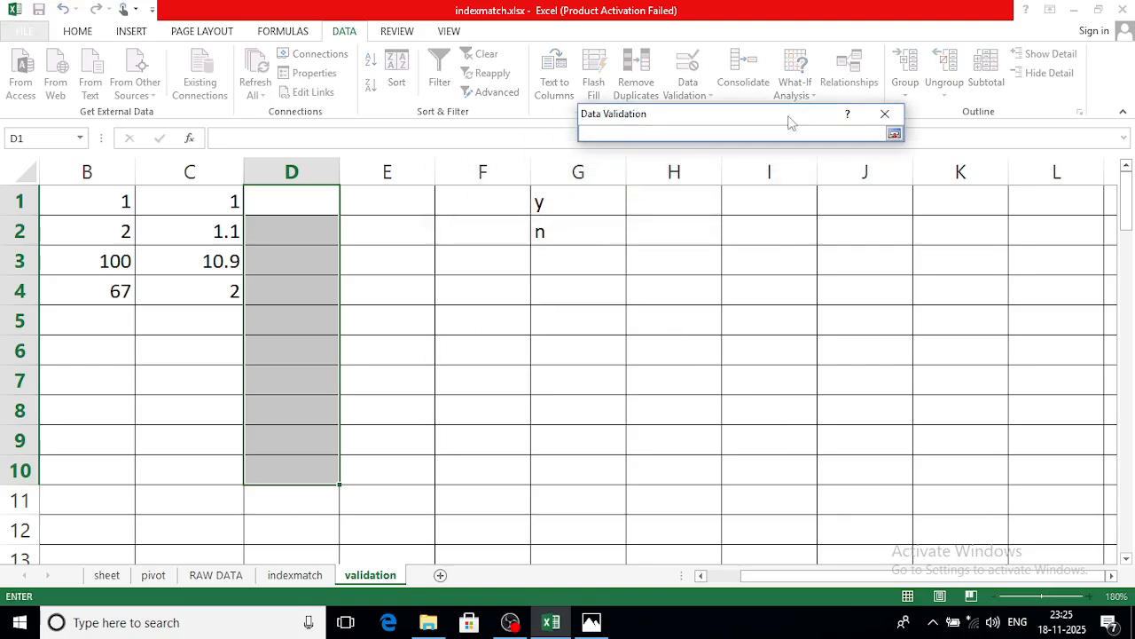
drag(585, 203, 589, 229)
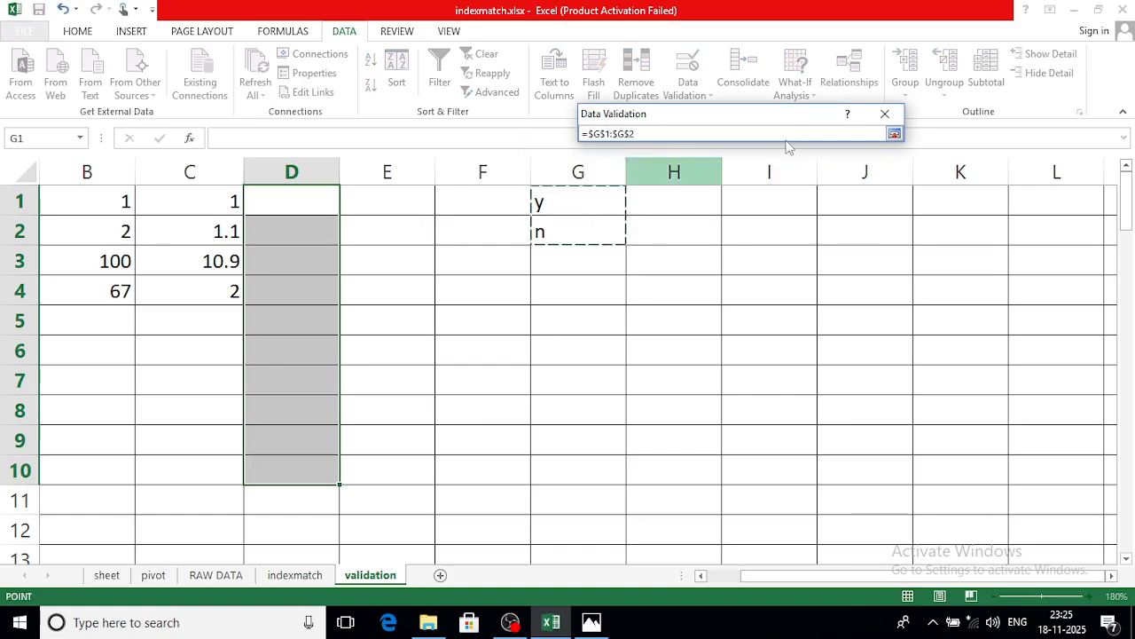
click(894, 134)
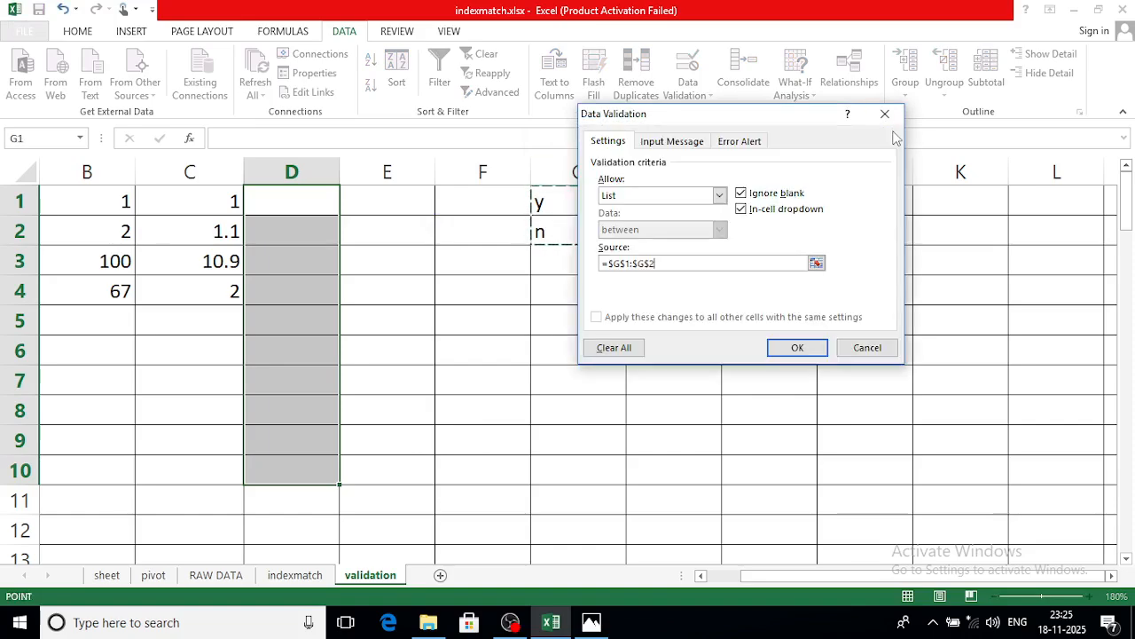
click(797, 347)
Step: Fill D1, D2 and D3 with y, n and y, choosing each value from the cell's dropdown list
click(307, 201)
click(346, 208)
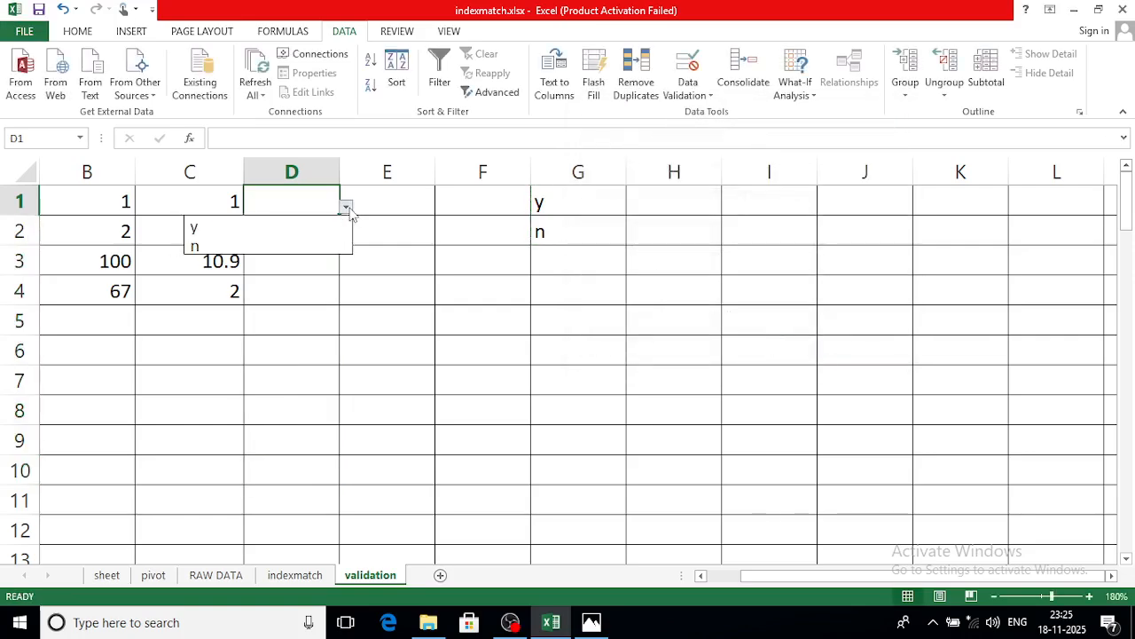
click(307, 228)
click(319, 233)
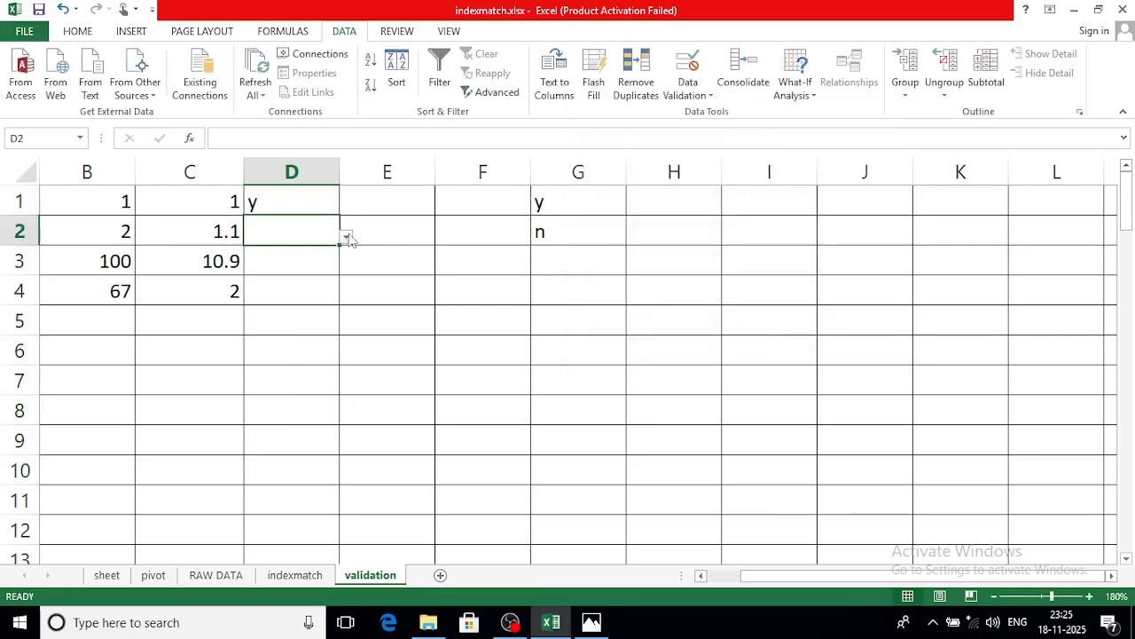
click(346, 236)
click(262, 275)
click(299, 261)
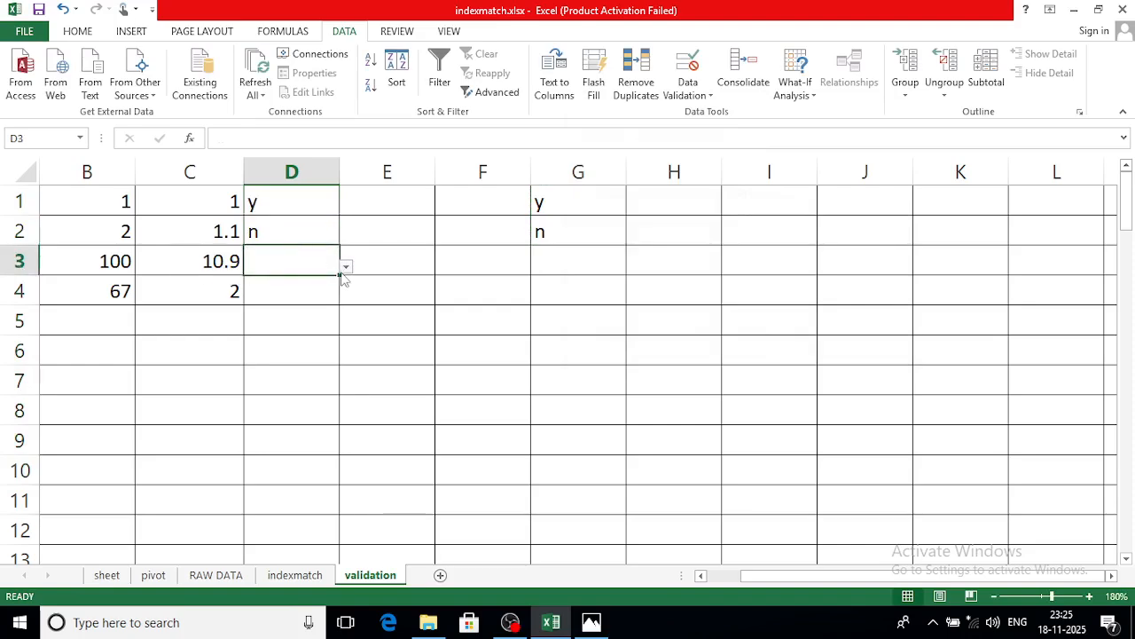
click(346, 268)
click(288, 290)
Step: Test the list rule in cell D4 with bfdhd, retry, and enter n instead
click(303, 295)
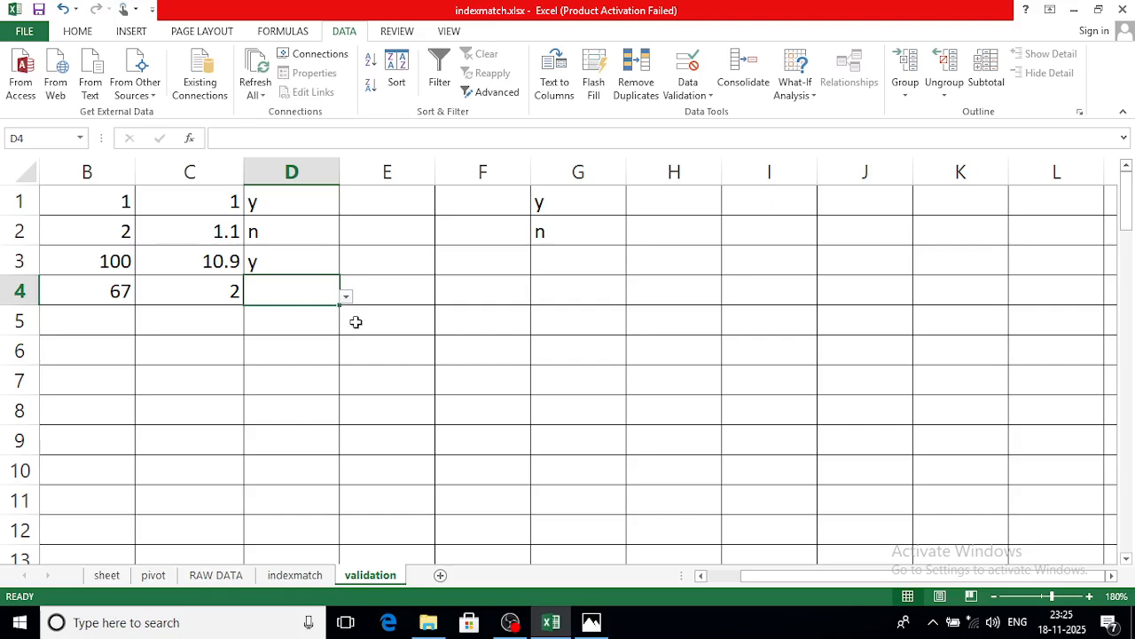
text(bfdhd)
key(Return)
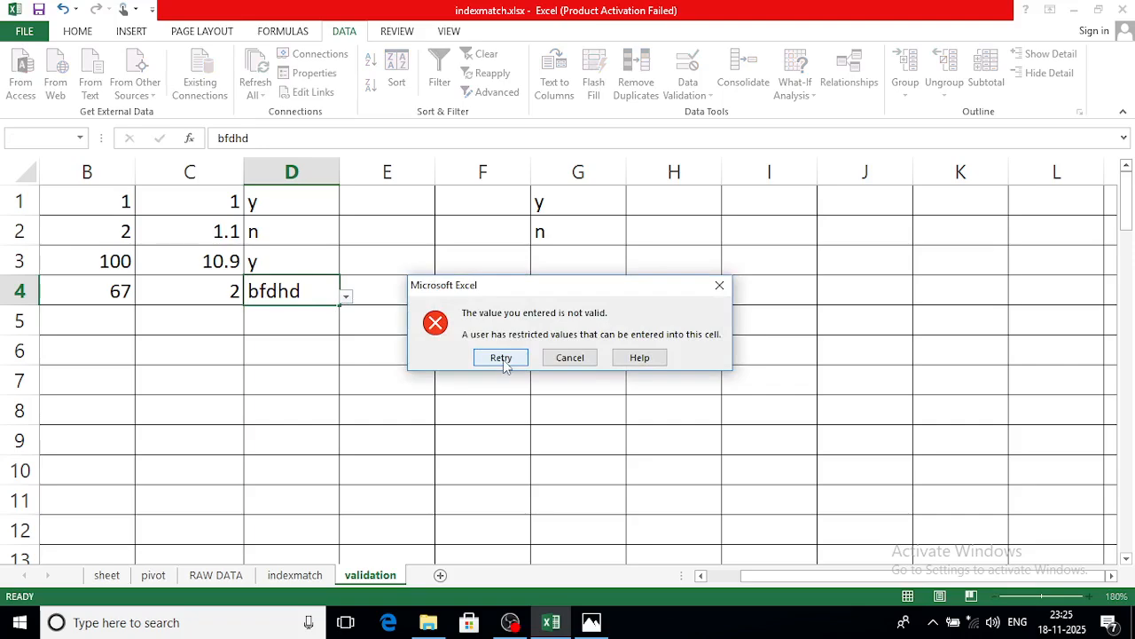
click(501, 358)
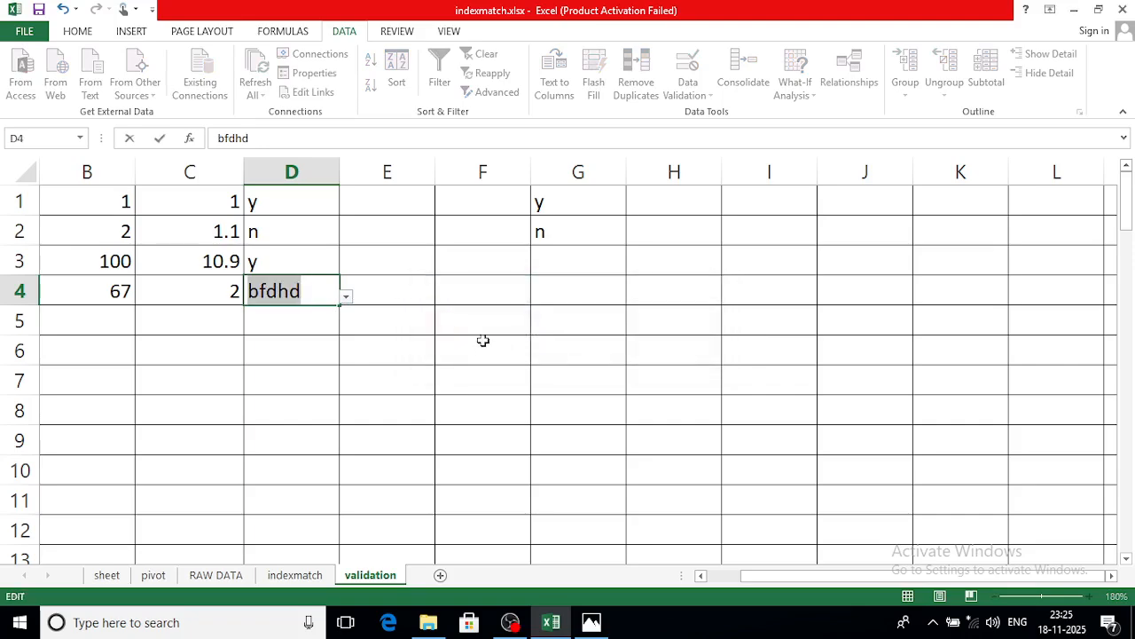
text(n)
key(Return)
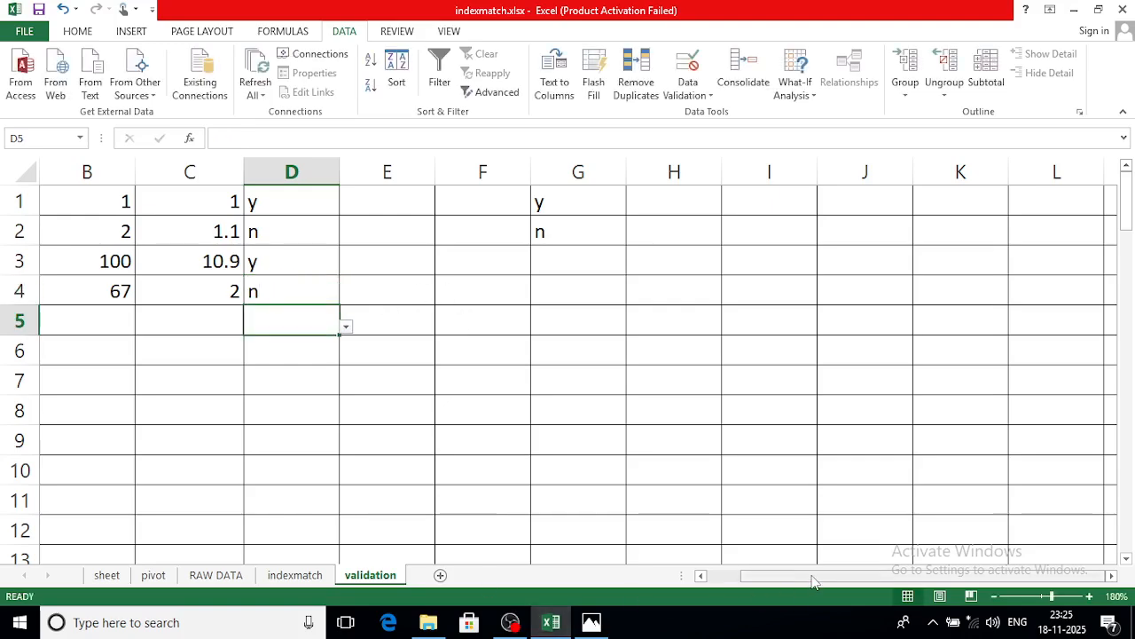
Step: Apply a List data validation rule to cell E1 with the company names in =$A$1:$A$77 as its source
drag(814, 581, 723, 581)
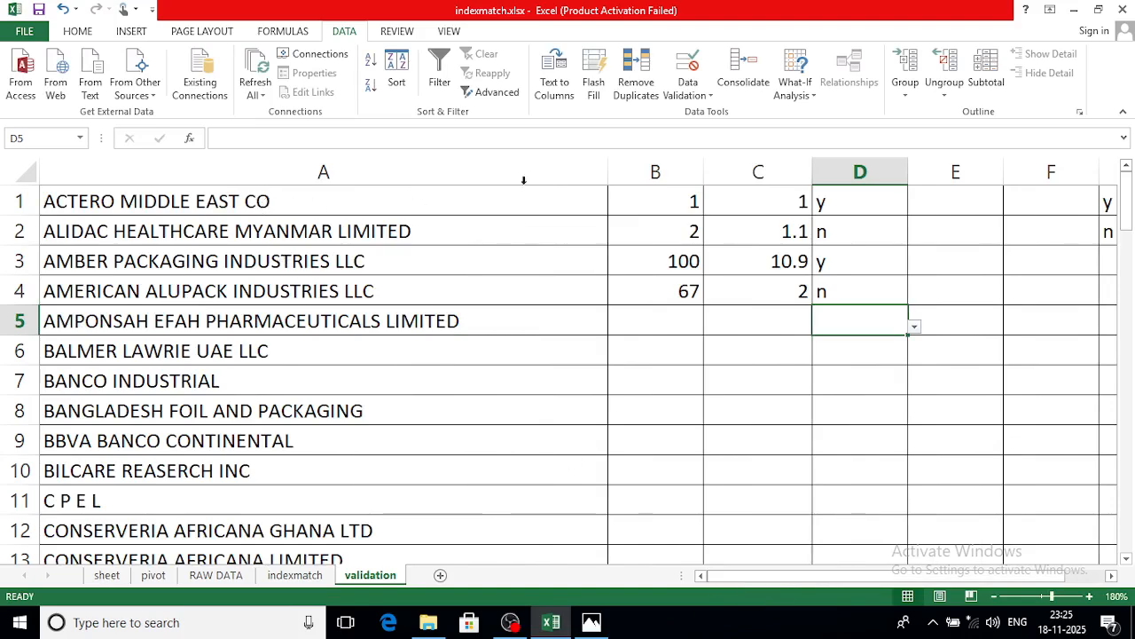
click(357, 204)
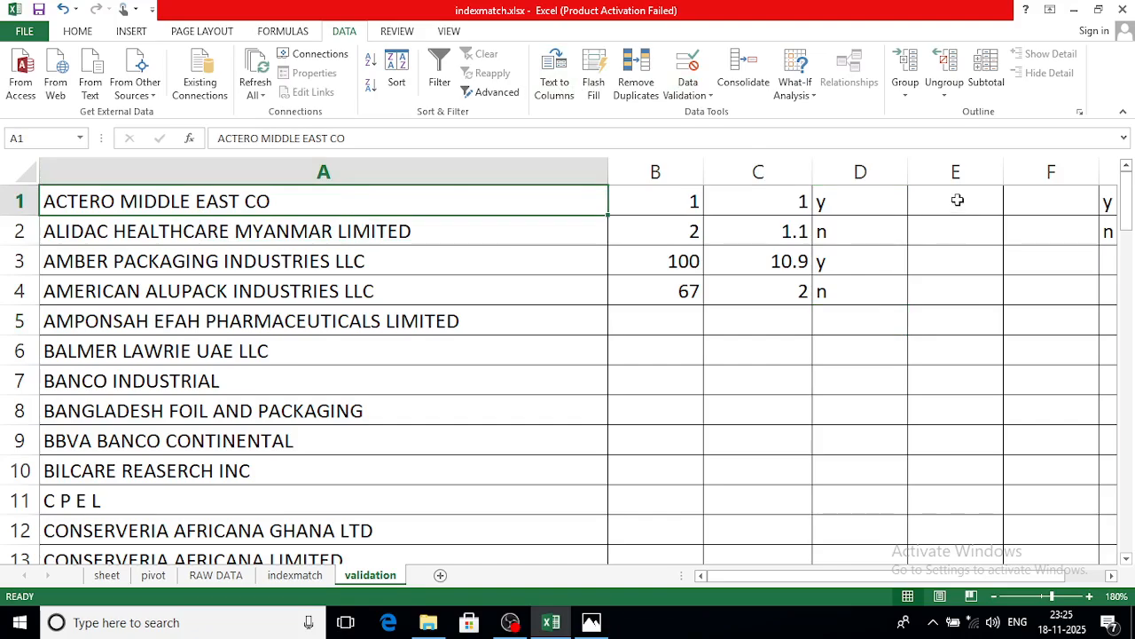
click(957, 200)
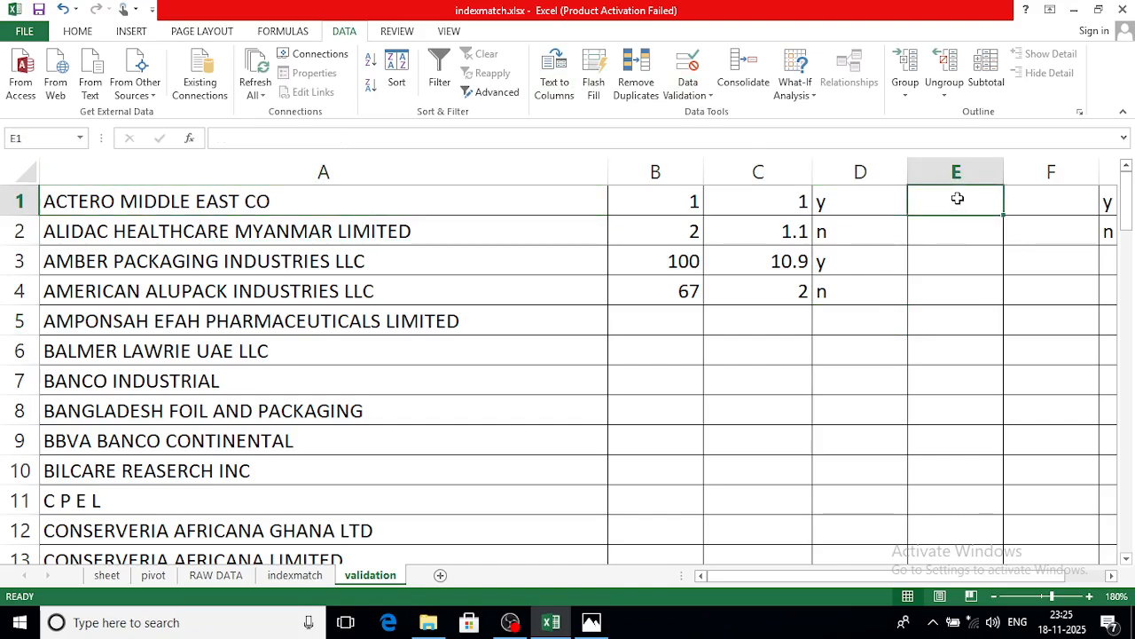
click(688, 92)
click(705, 115)
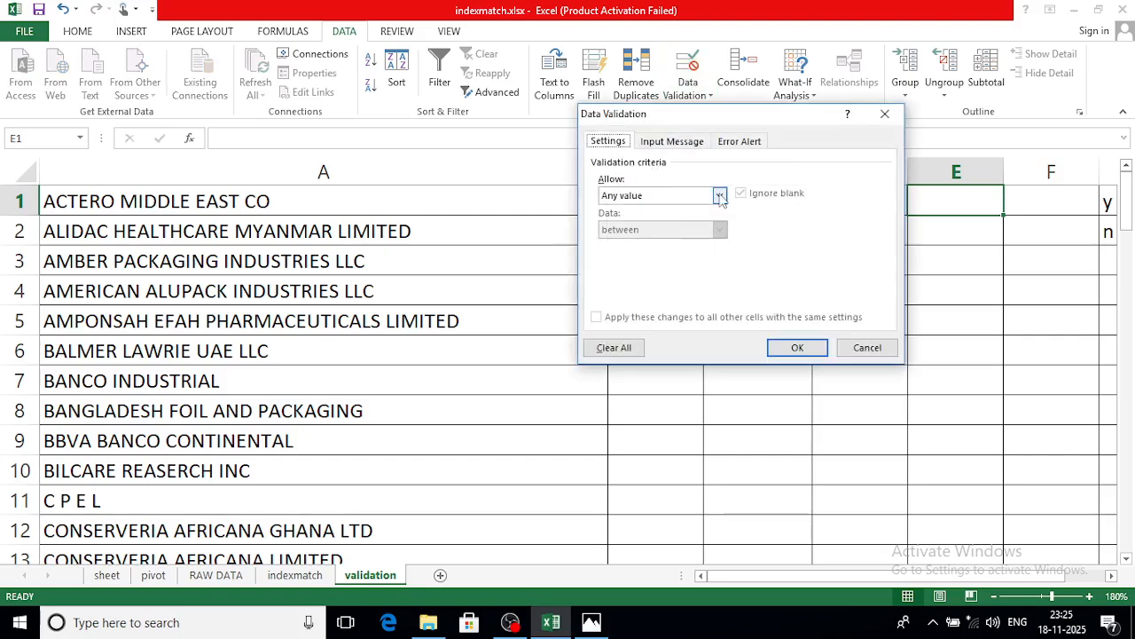
click(720, 195)
click(641, 243)
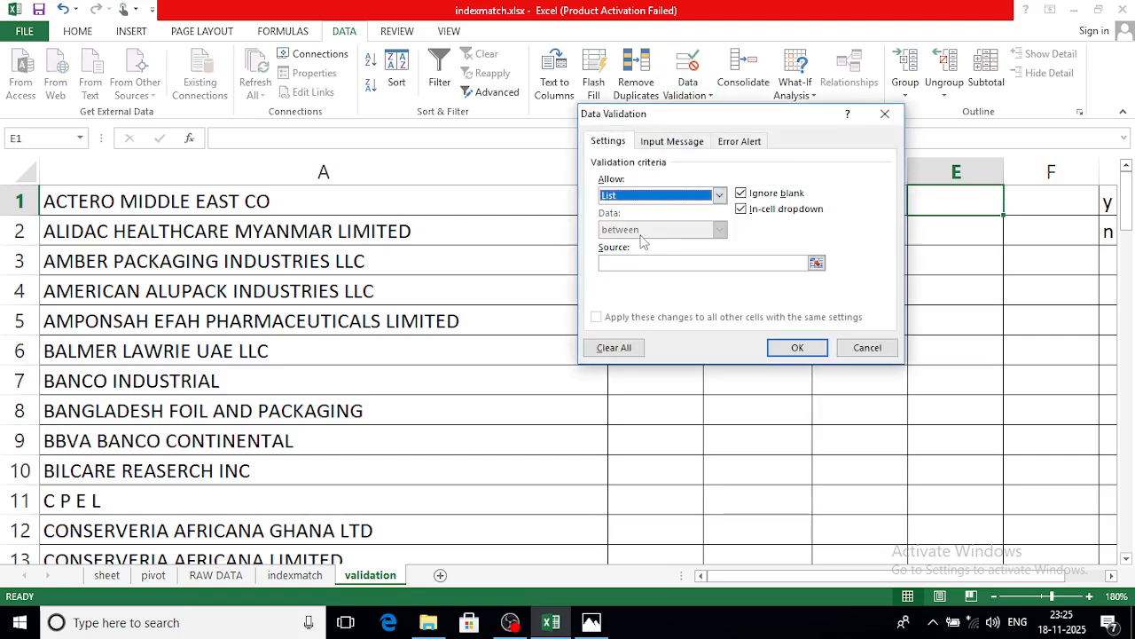
click(816, 263)
click(300, 200)
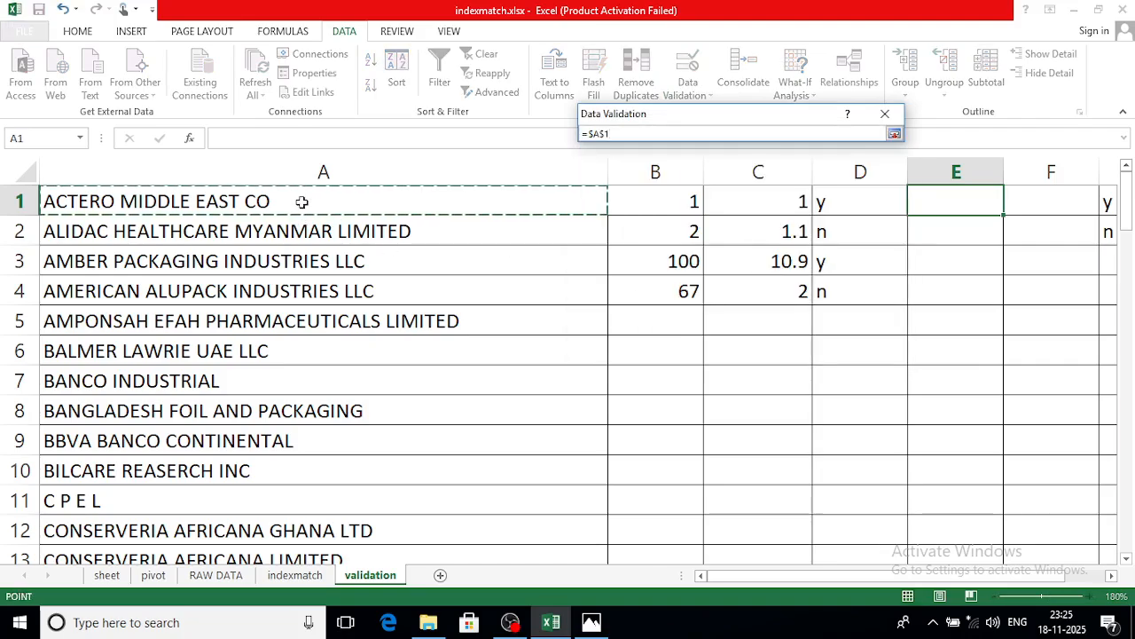
key(ctrl+shift+Down)
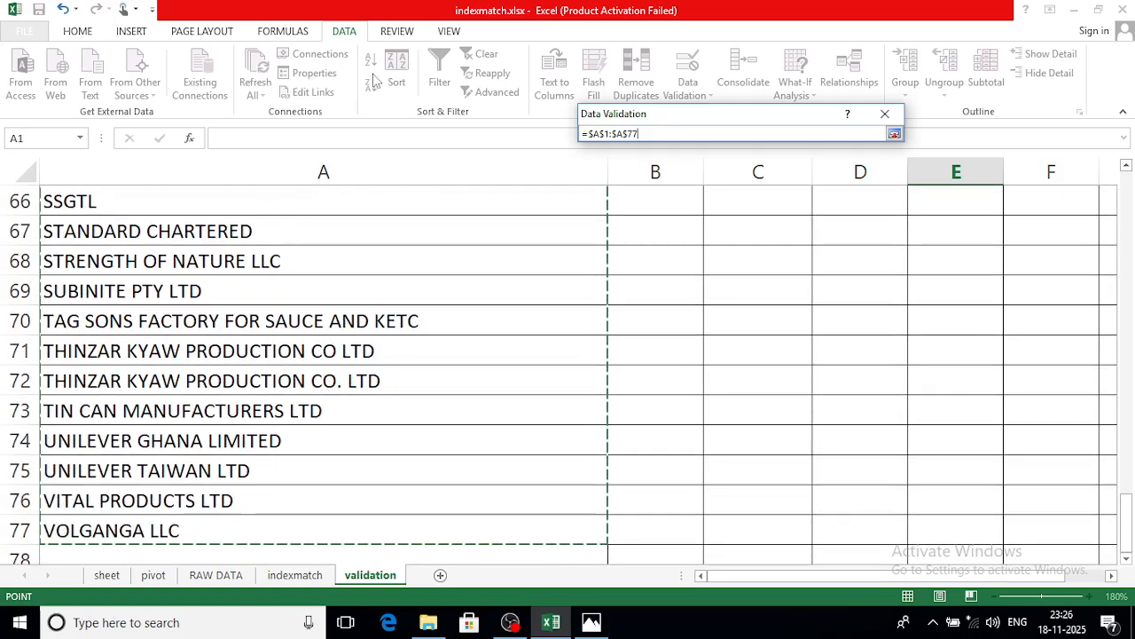
click(894, 133)
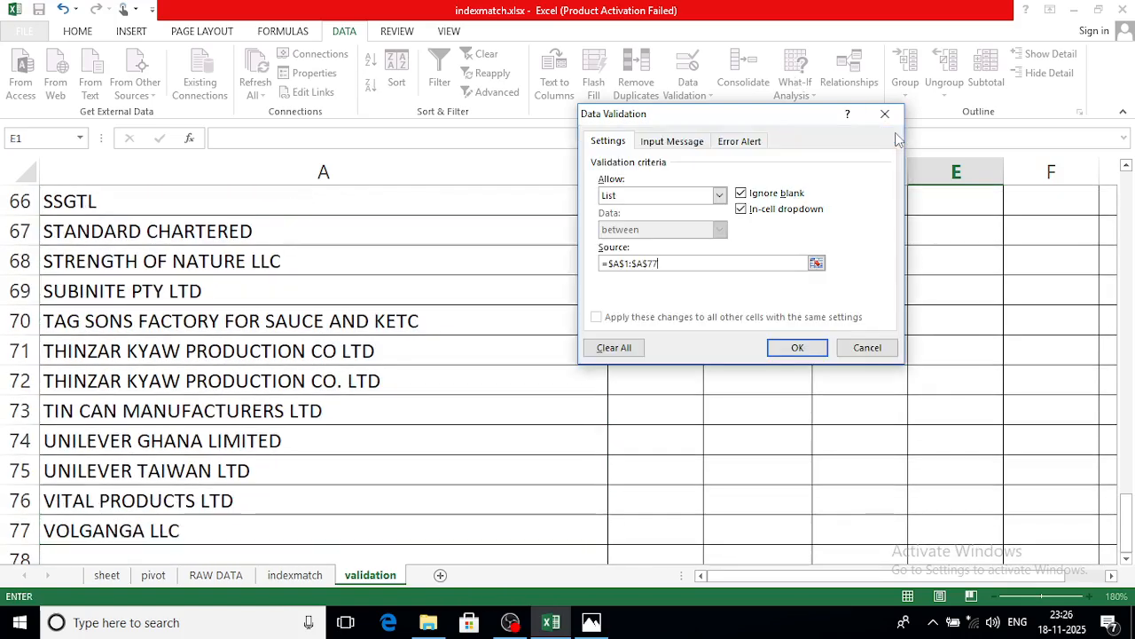
click(797, 347)
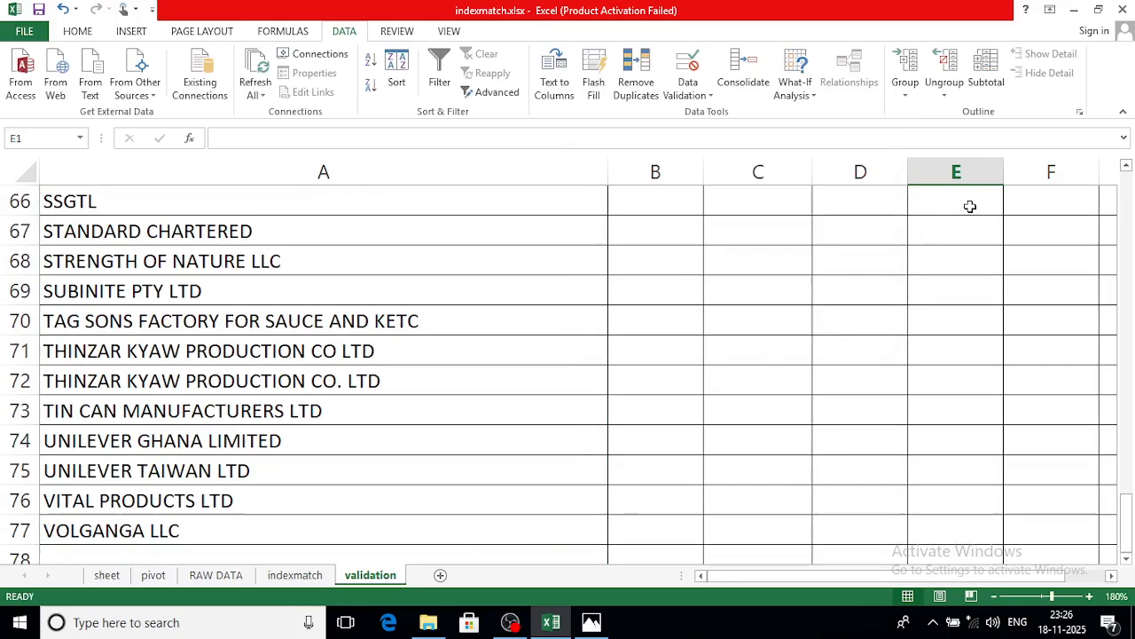
Step: Look through the company names in cell E1's dropdown list to its end and close it without choosing one
click(975, 207)
scroll(979, 209, up, 5)
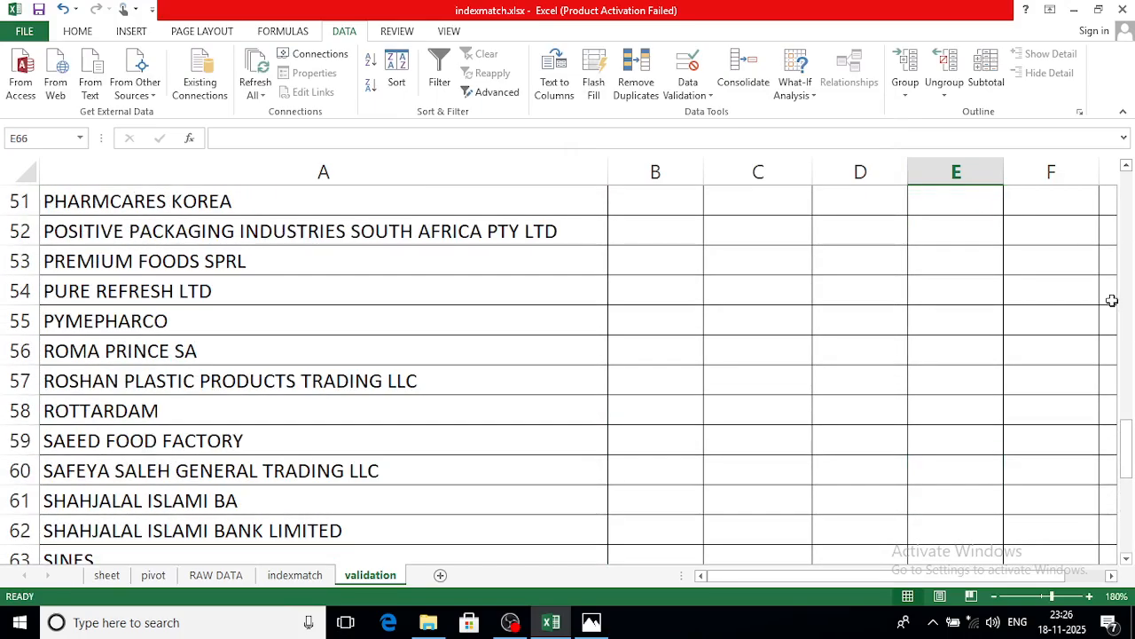
drag(1123, 444, 1125, 196)
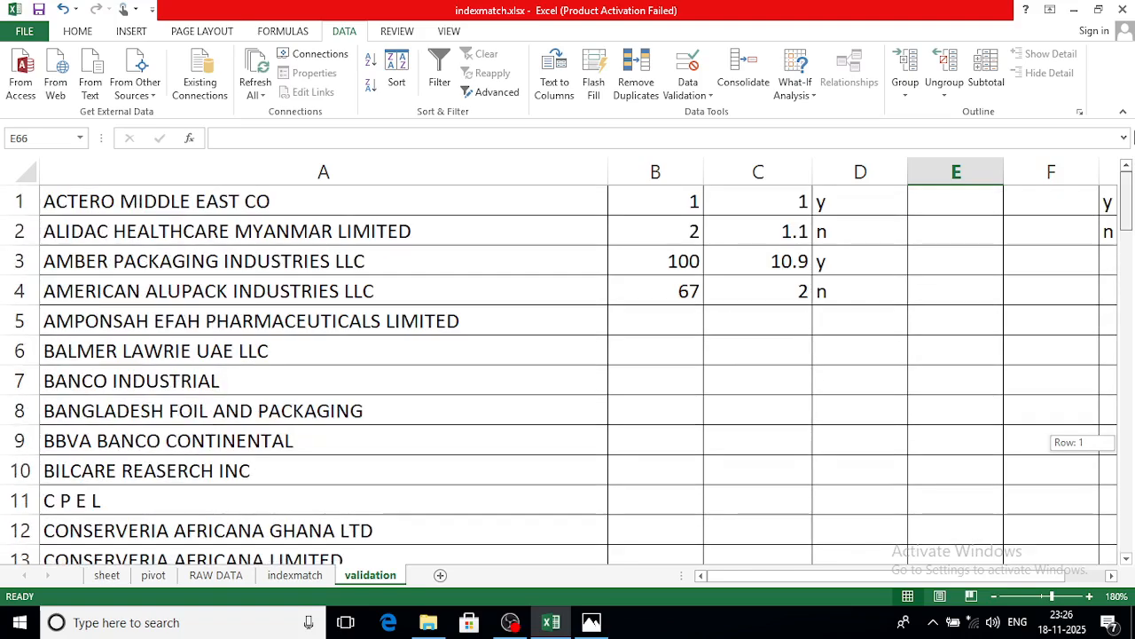
click(981, 205)
click(1009, 207)
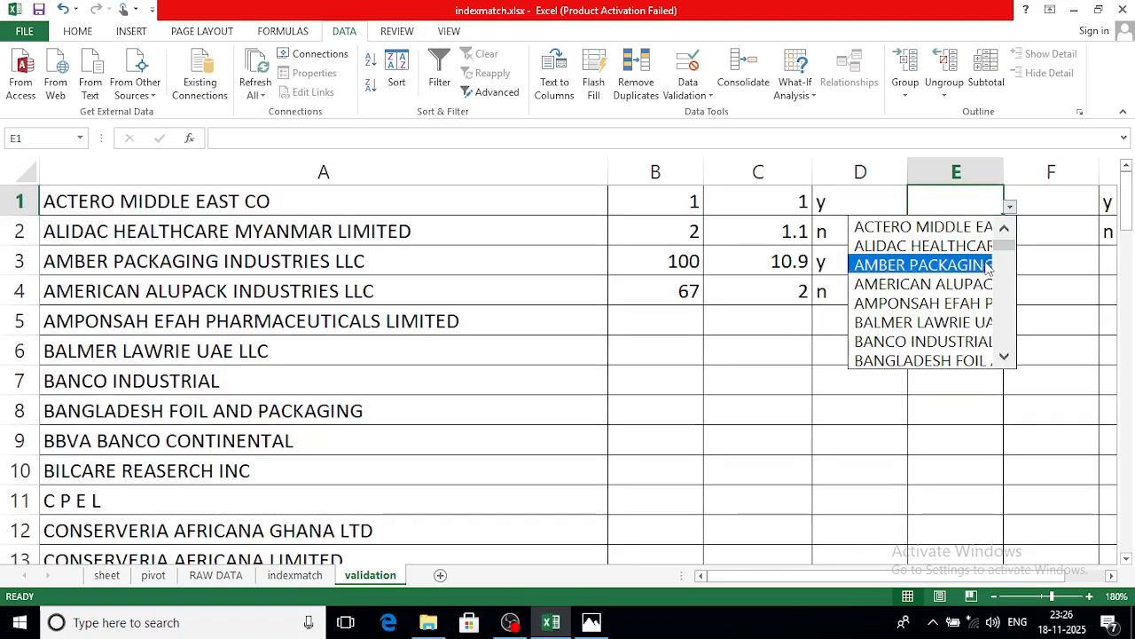
drag(1004, 243, 1000, 355)
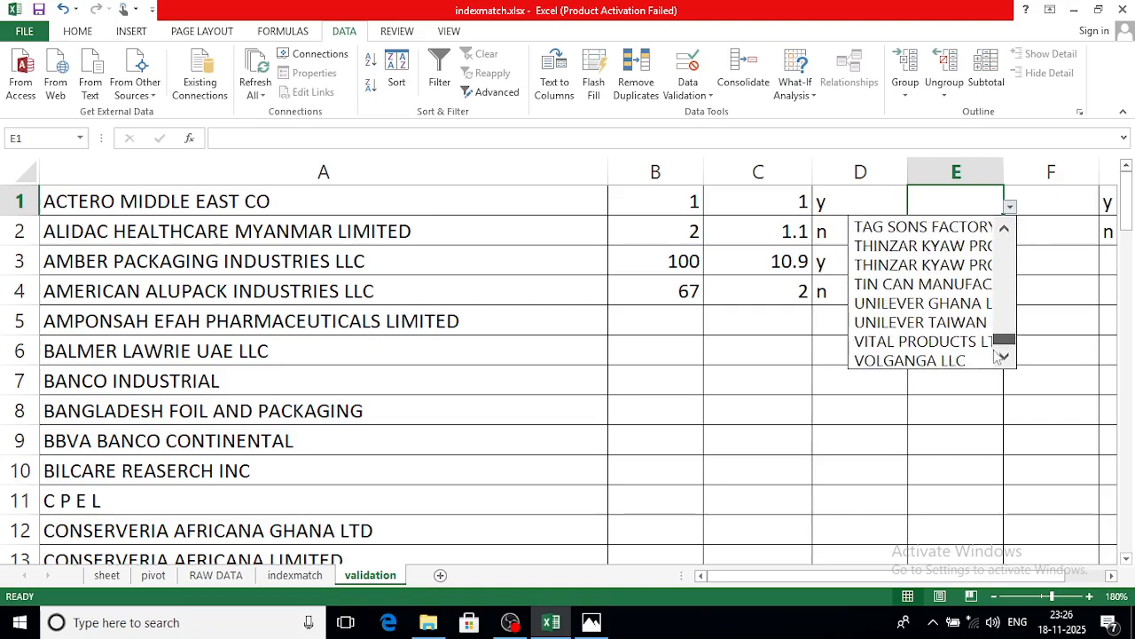
click(966, 398)
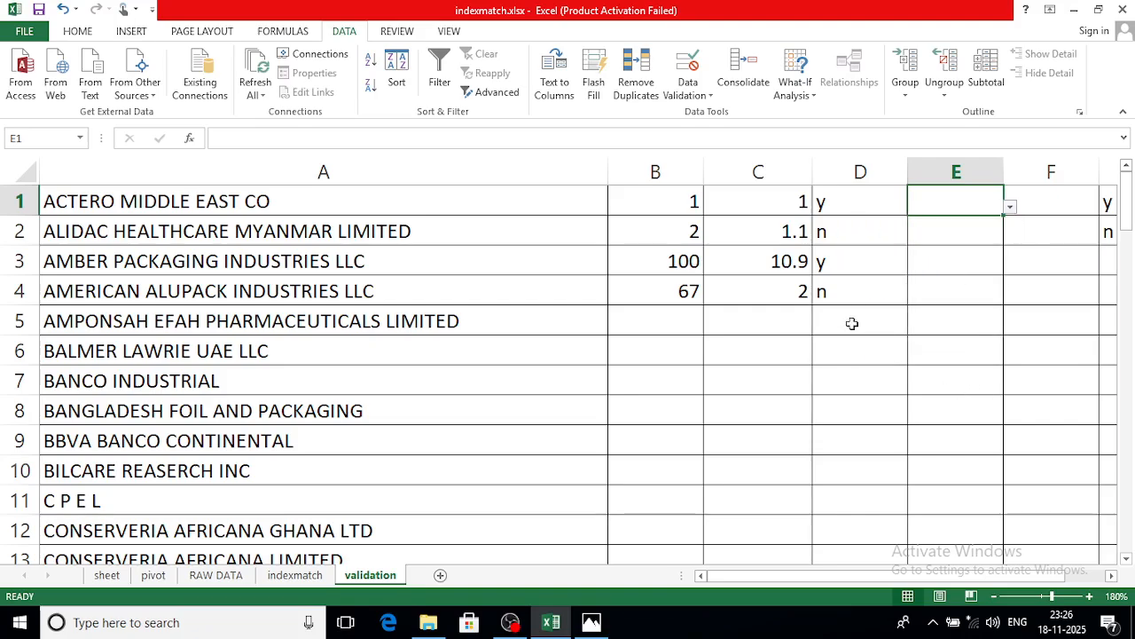
click(688, 92)
click(700, 114)
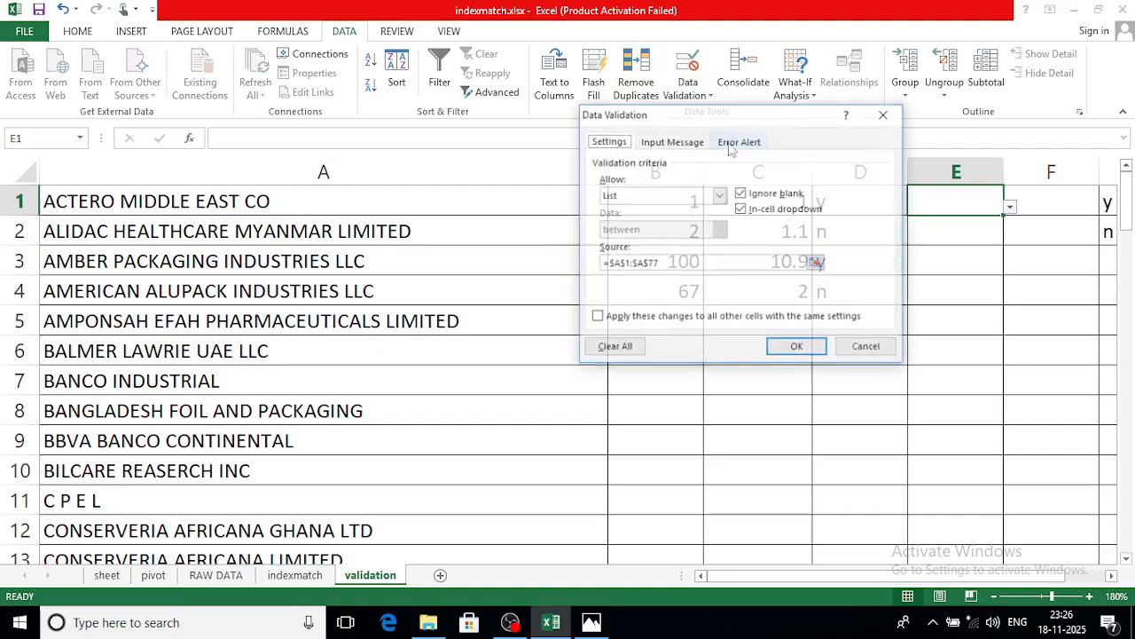
click(719, 195)
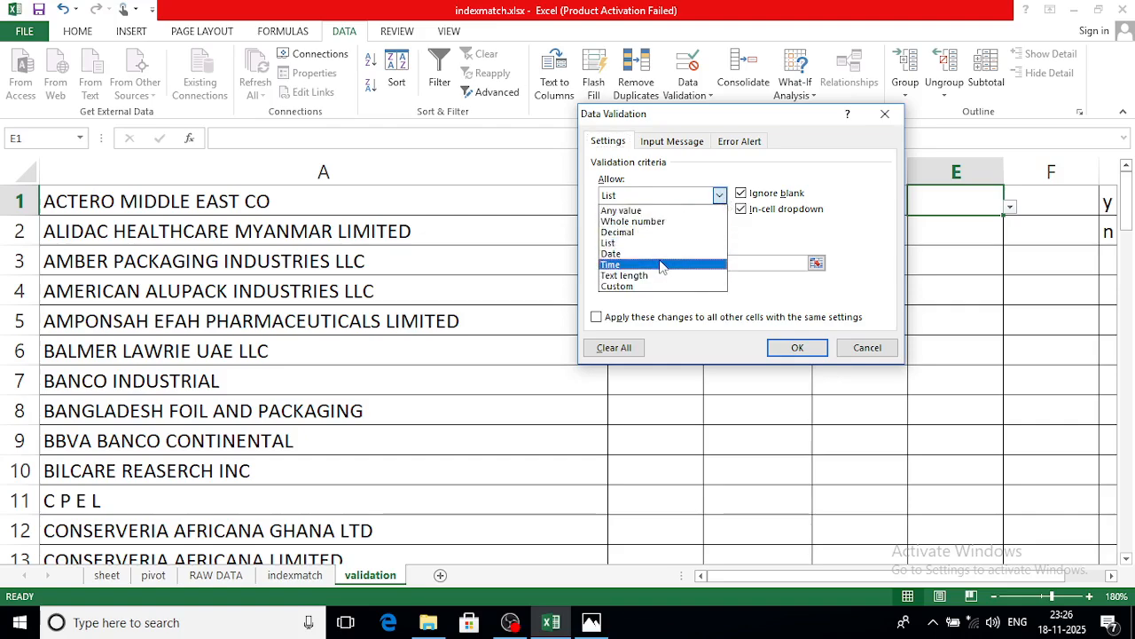
click(859, 353)
click(759, 381)
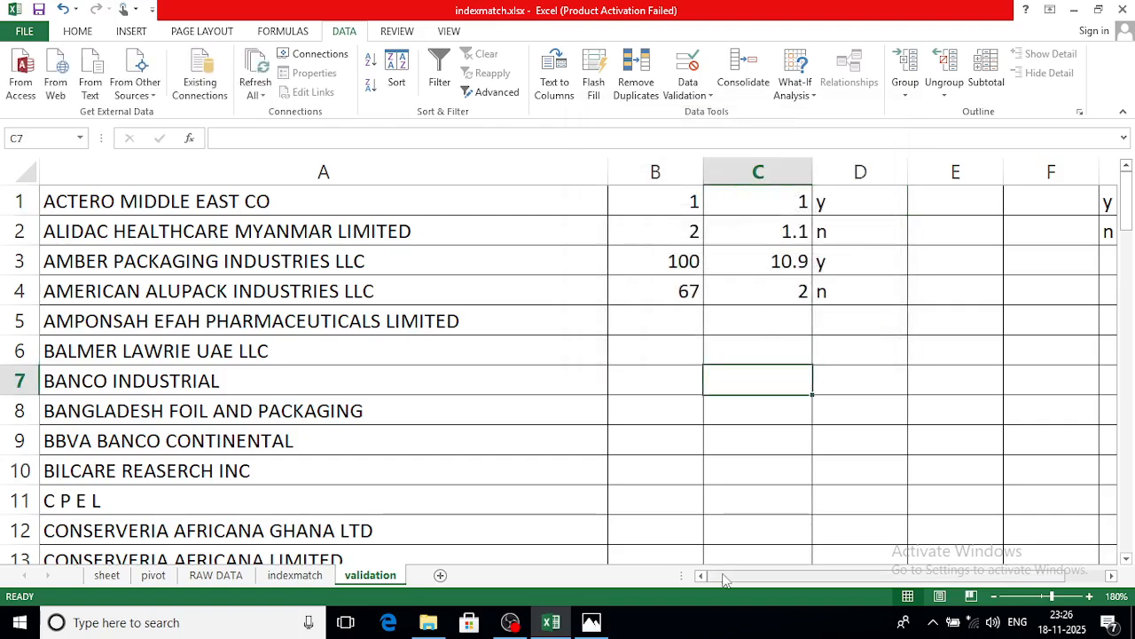
Step: Apply a Date data validation rule to cells H1:H5 that allows dates between 01/01/2025 and 31/10/2025
drag(716, 576, 932, 598)
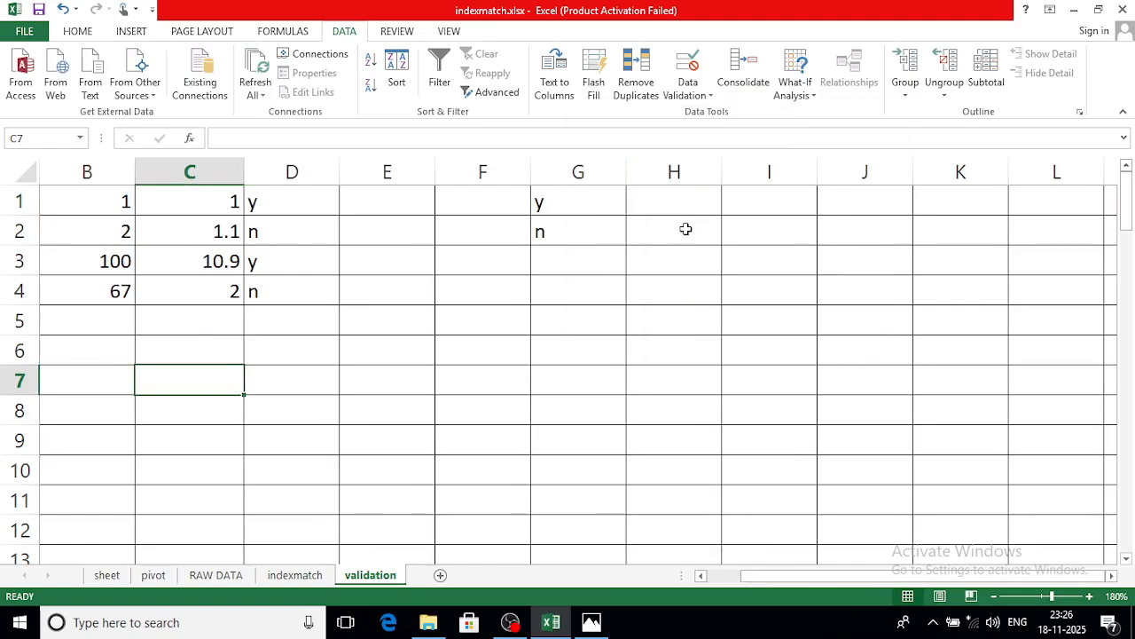
drag(668, 204, 683, 309)
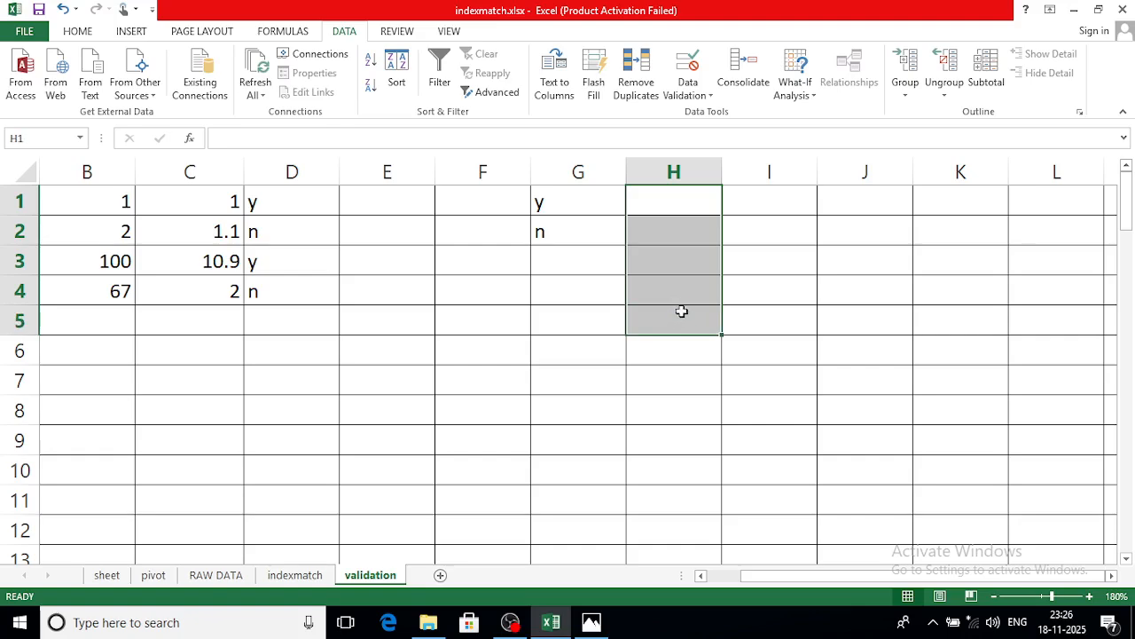
click(689, 93)
click(719, 114)
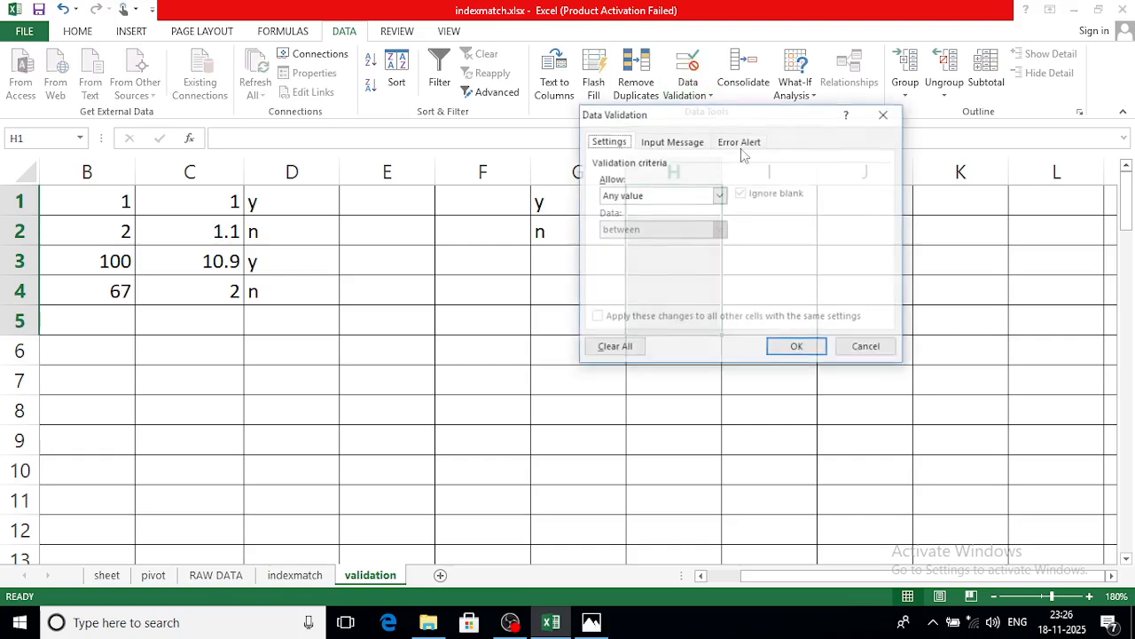
click(671, 200)
click(635, 255)
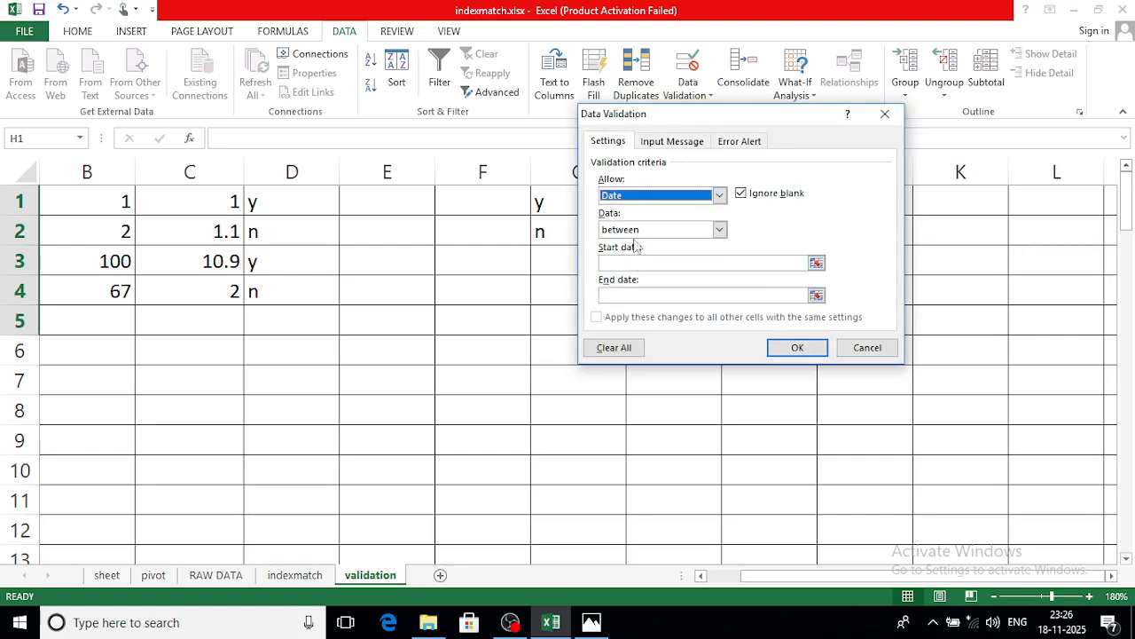
click(633, 264)
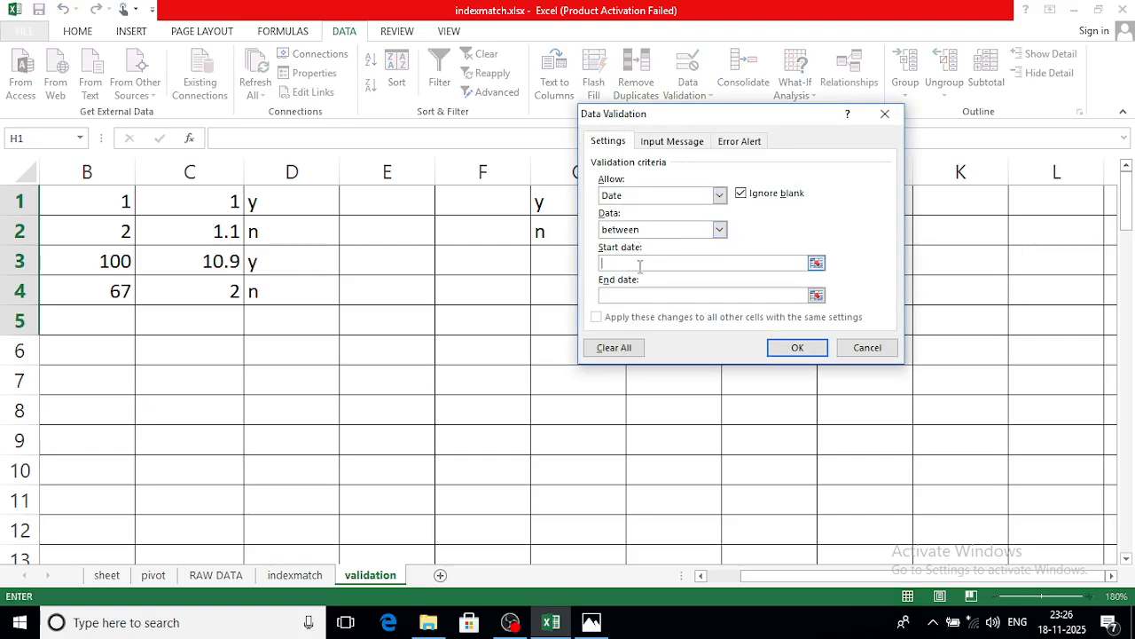
text(01/01/2025)
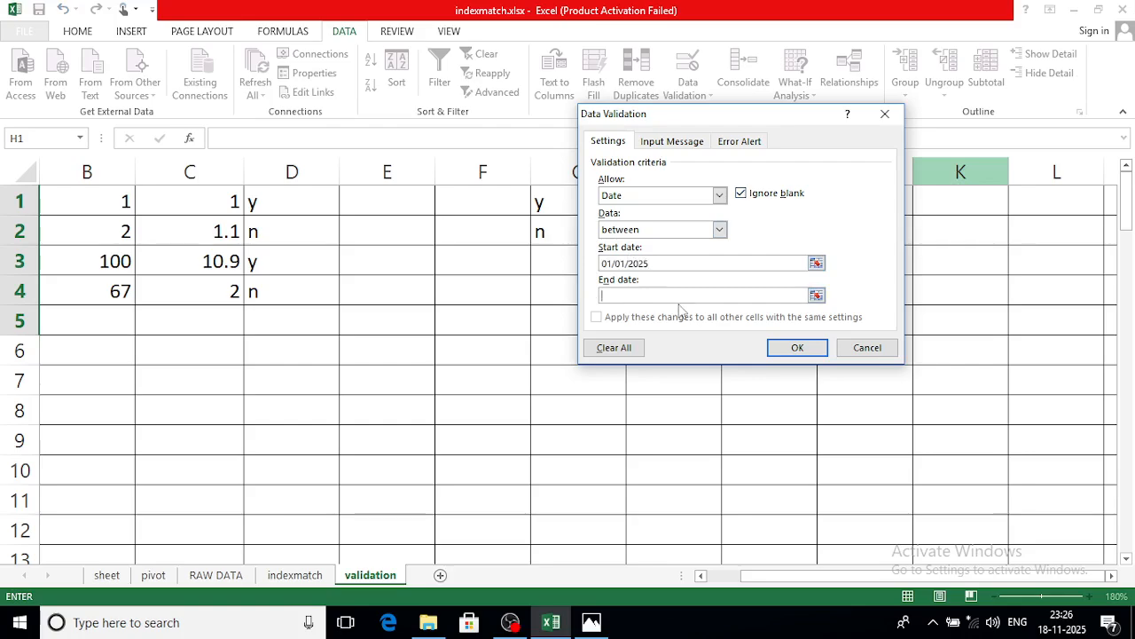
text(31/10/2025)
click(797, 347)
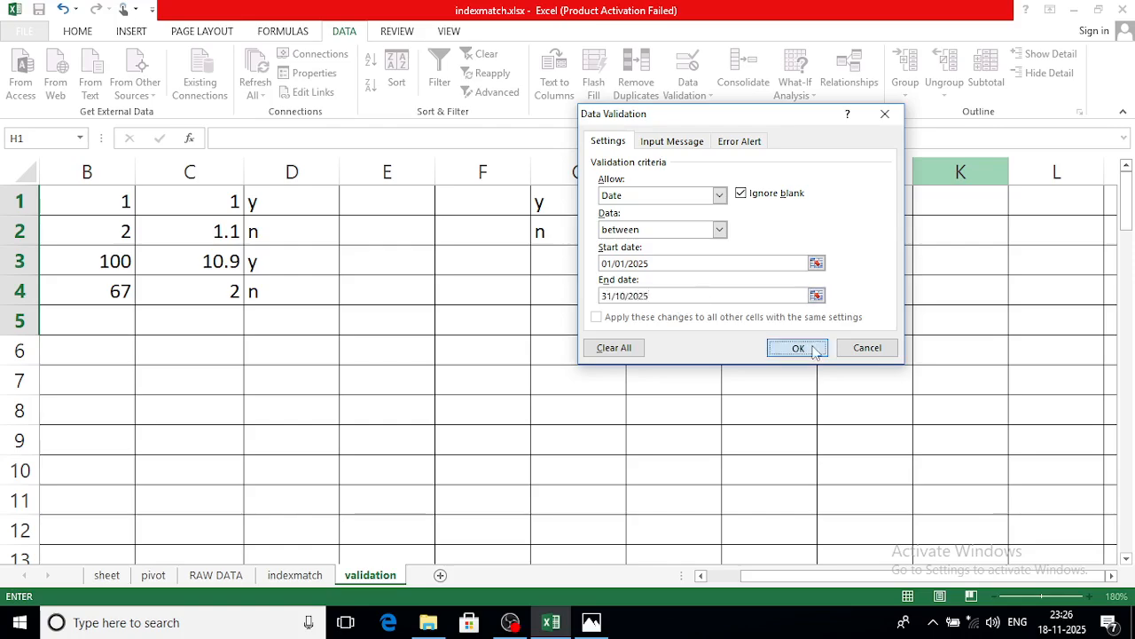
Step: Enter the dates 01/01/2025, 31/10/2025 and 01/09/2025 in cells H1, H2 and H3
click(663, 200)
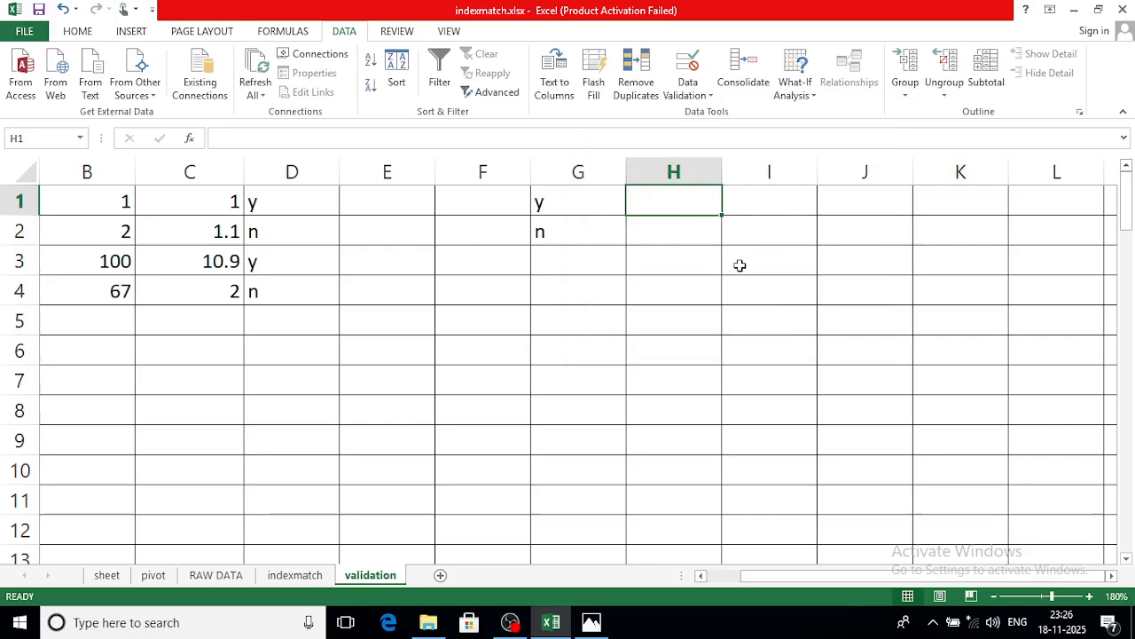
text(01/0)
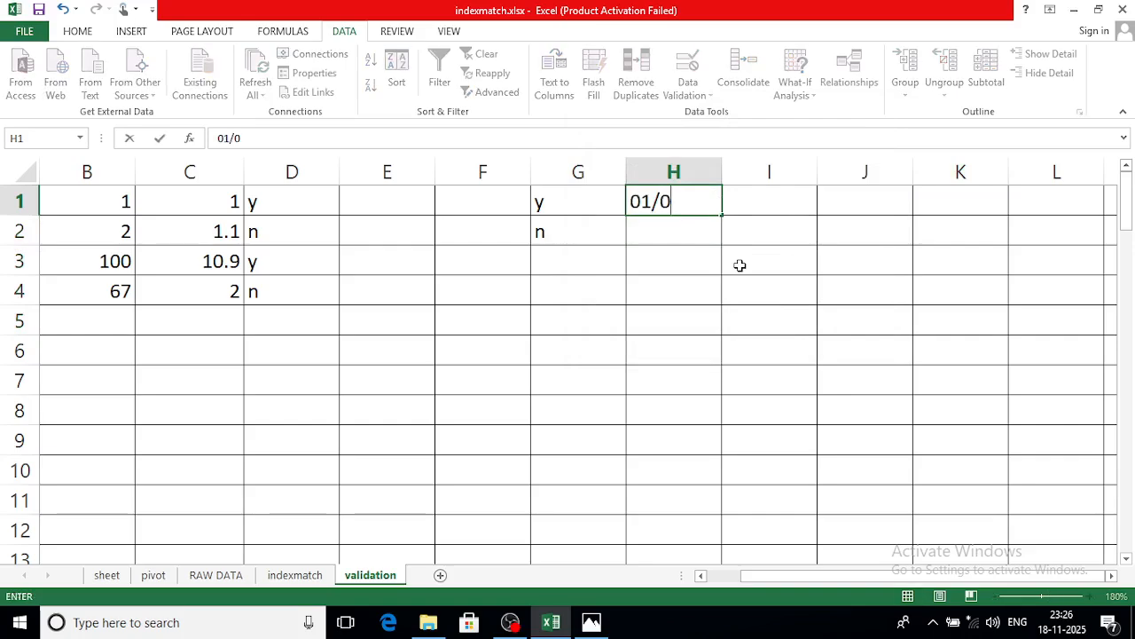
text(1/2025)
key(Return)
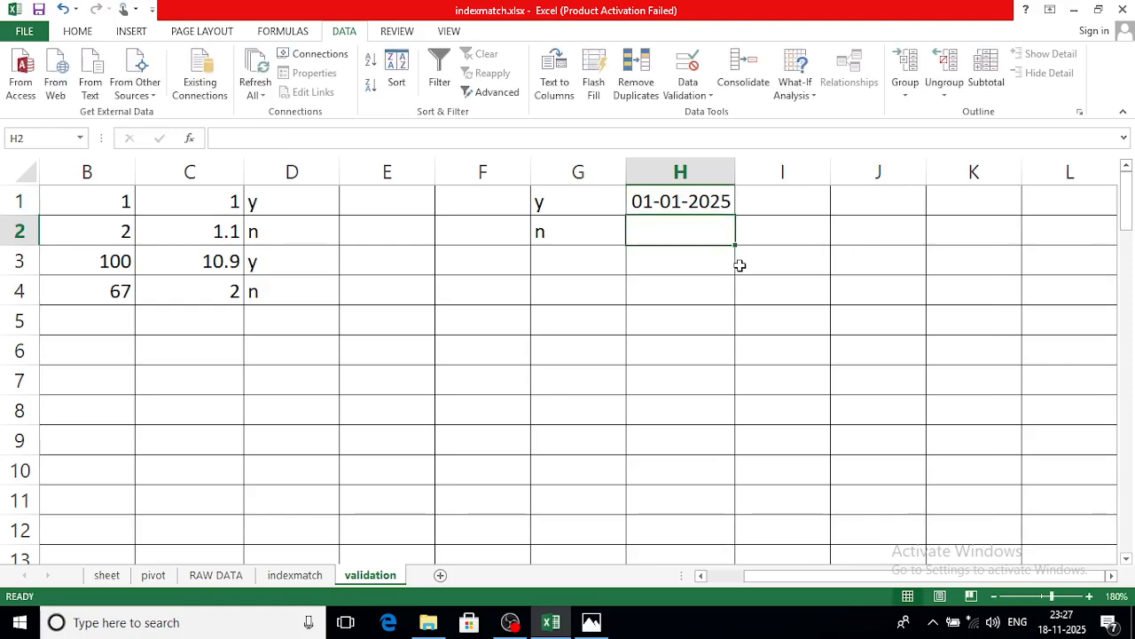
text(31/10/)
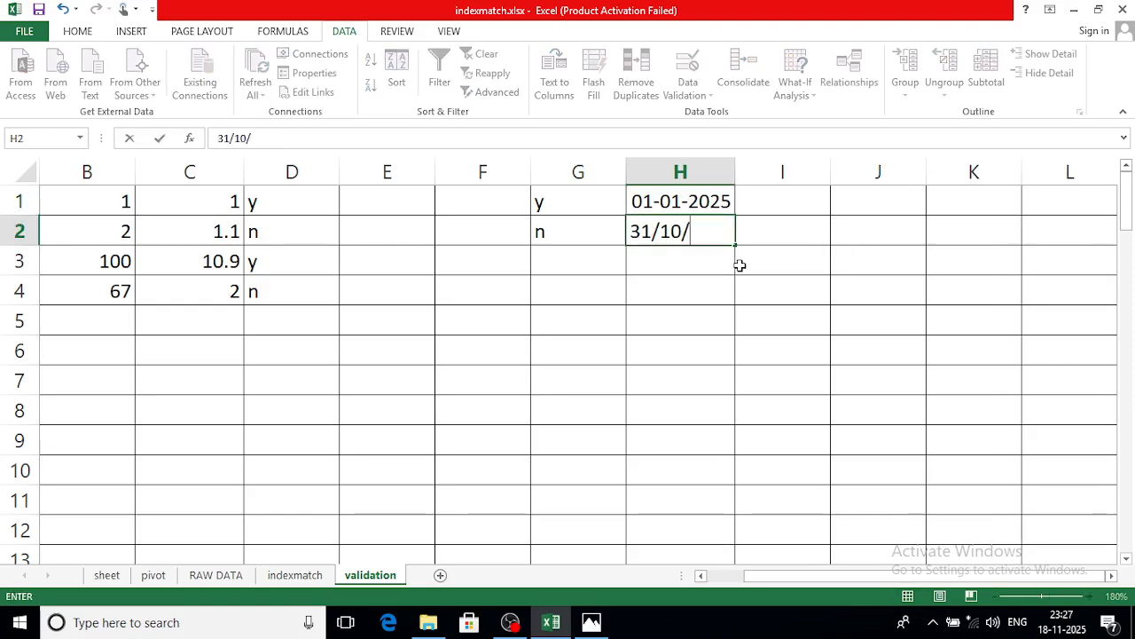
text(2025)
key(Return)
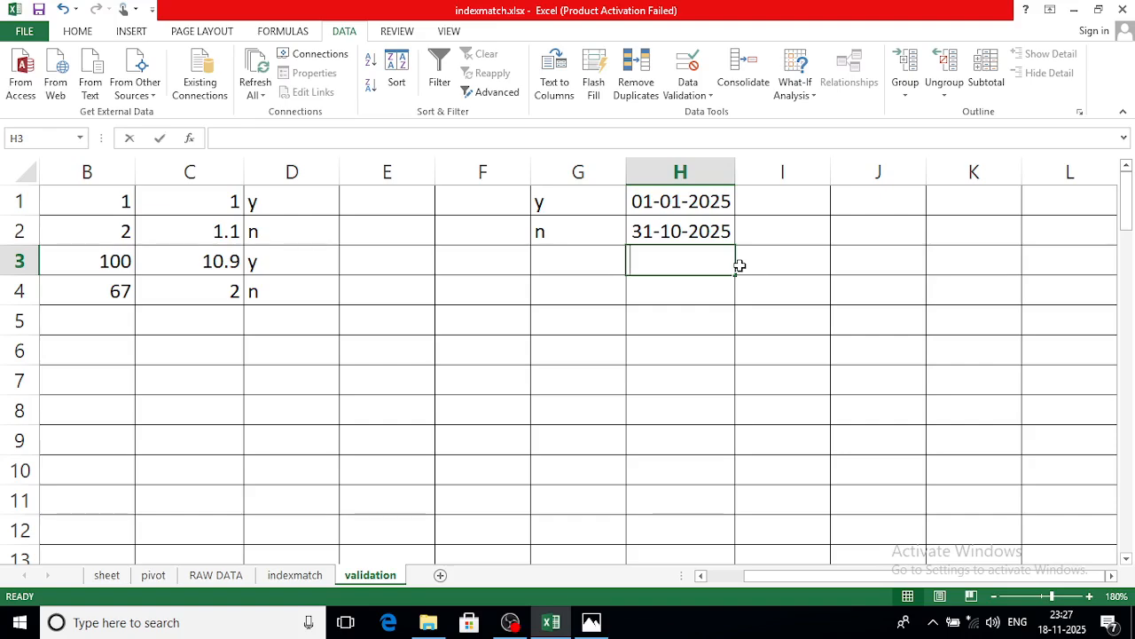
text(01/09/)
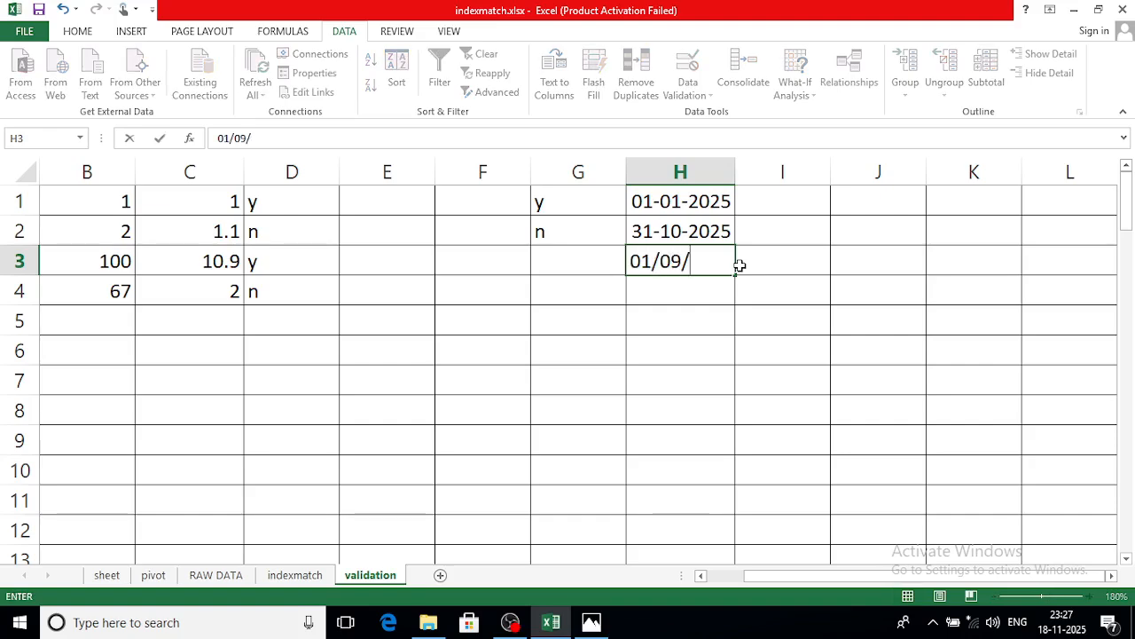
text(2025)
key(Return)
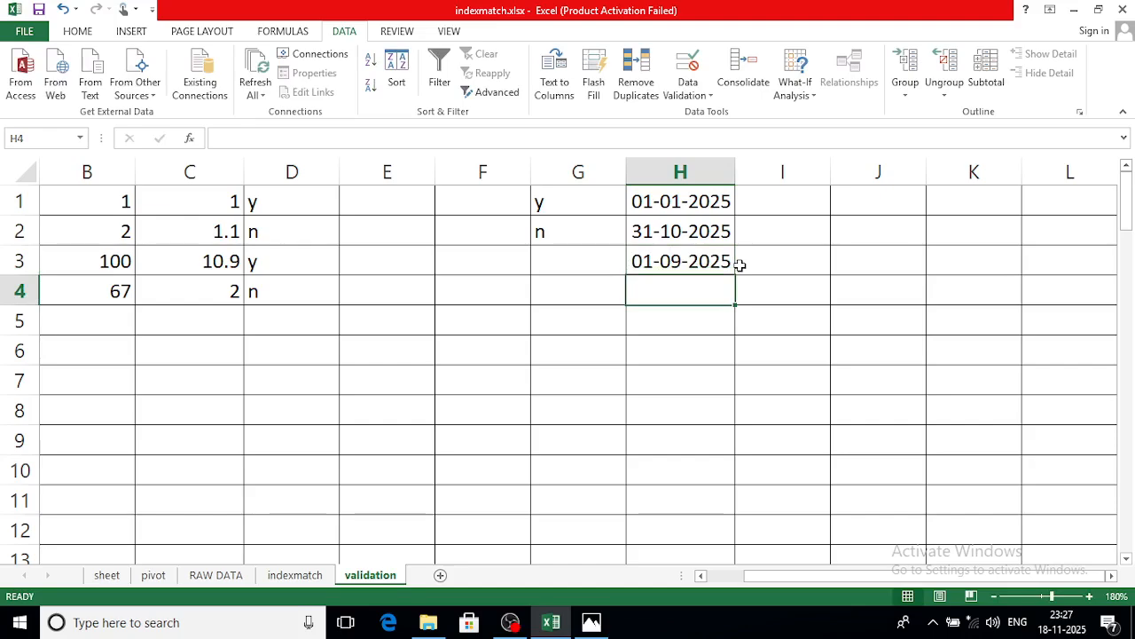
Step: Test the date rule in cell H4 with 01/11/2025, retry, and discard the entry
text(01/01/)
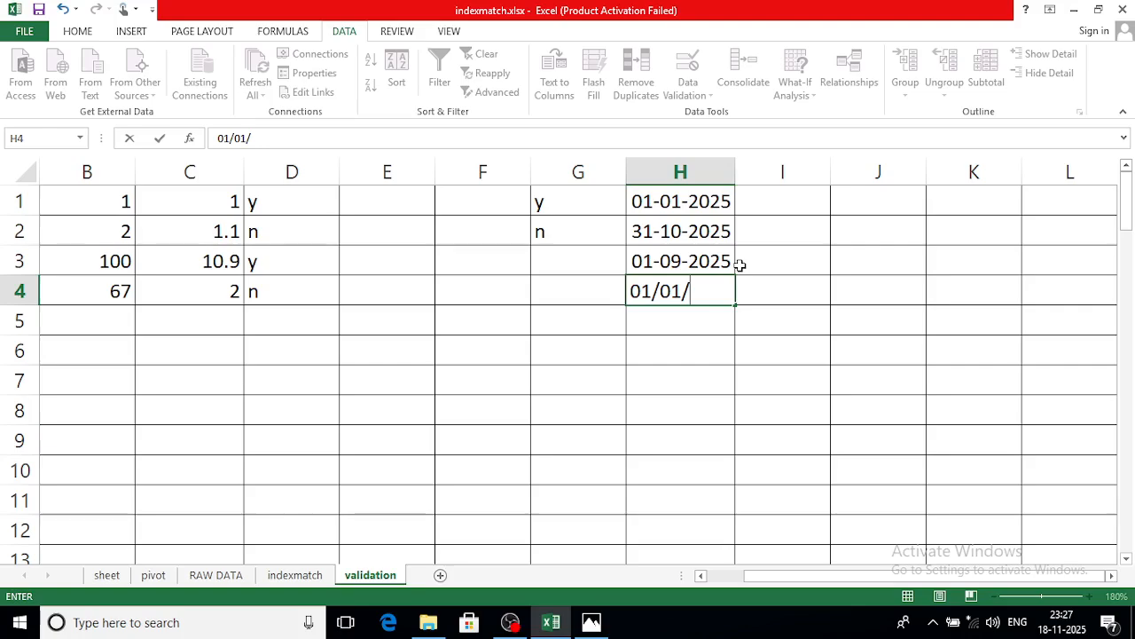
key(BackSpace)
key(BackSpace)
key(BackSpace)
text(11/2025)
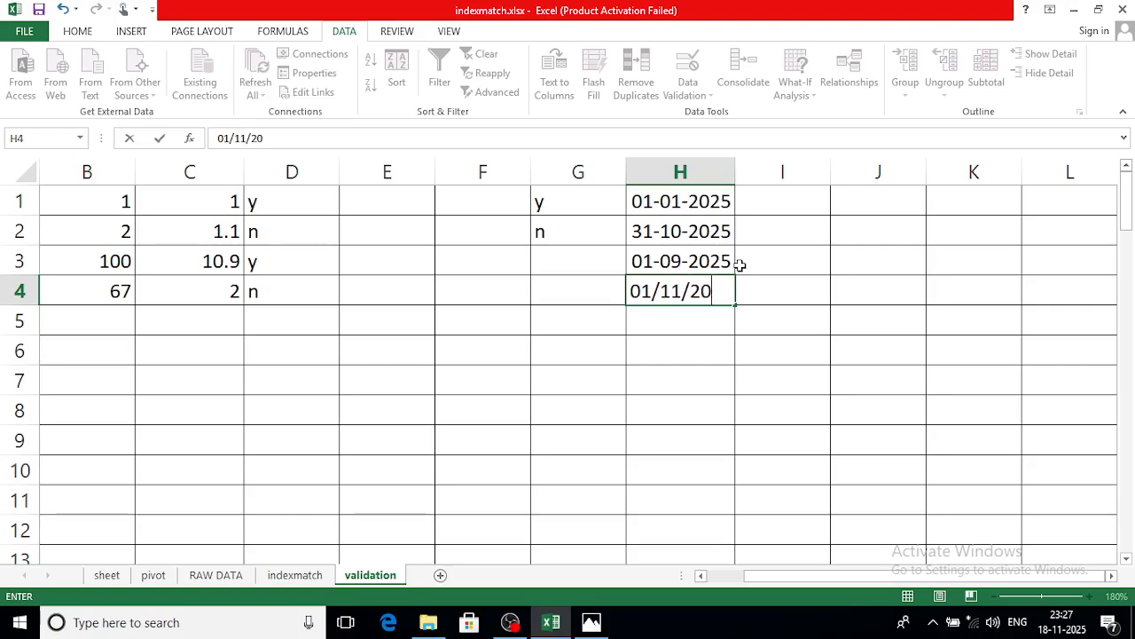
key(Return)
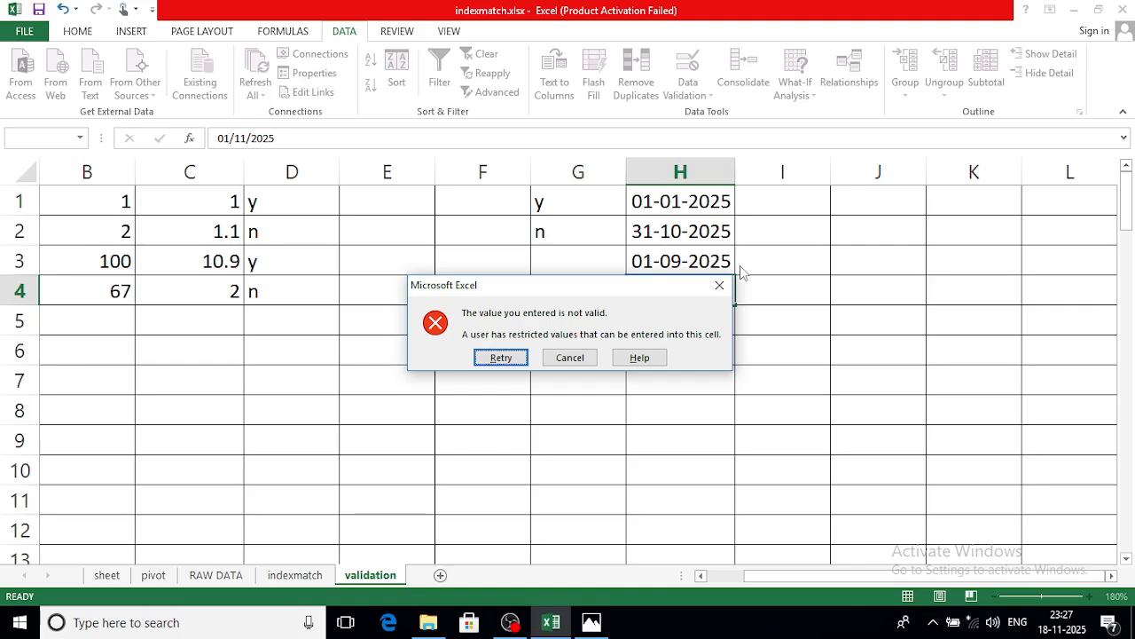
key(Return)
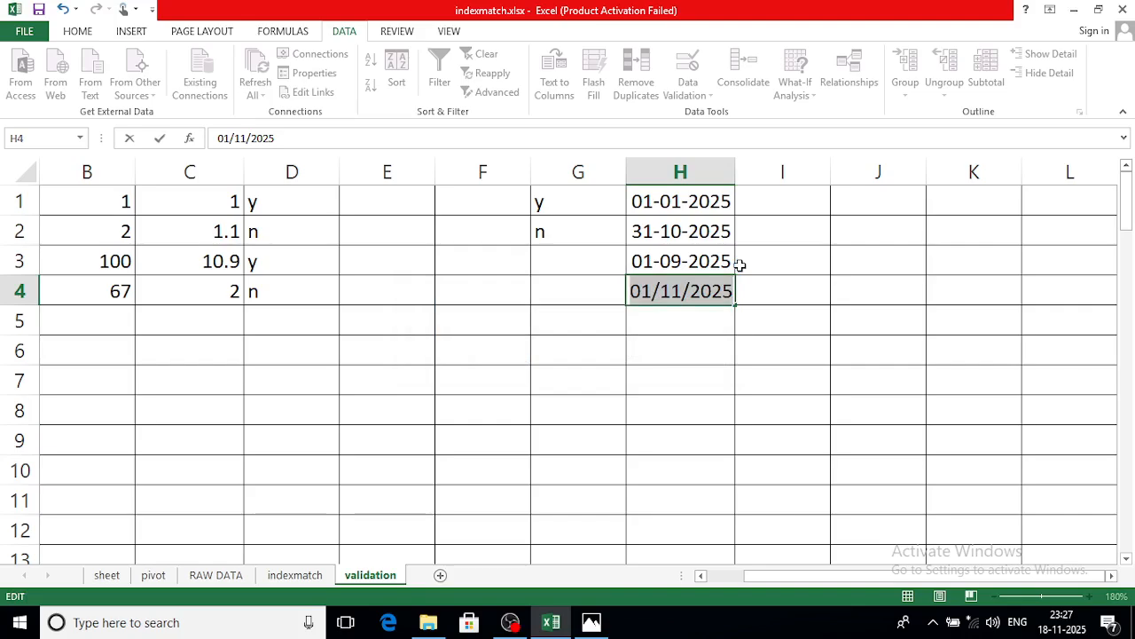
key(Escape)
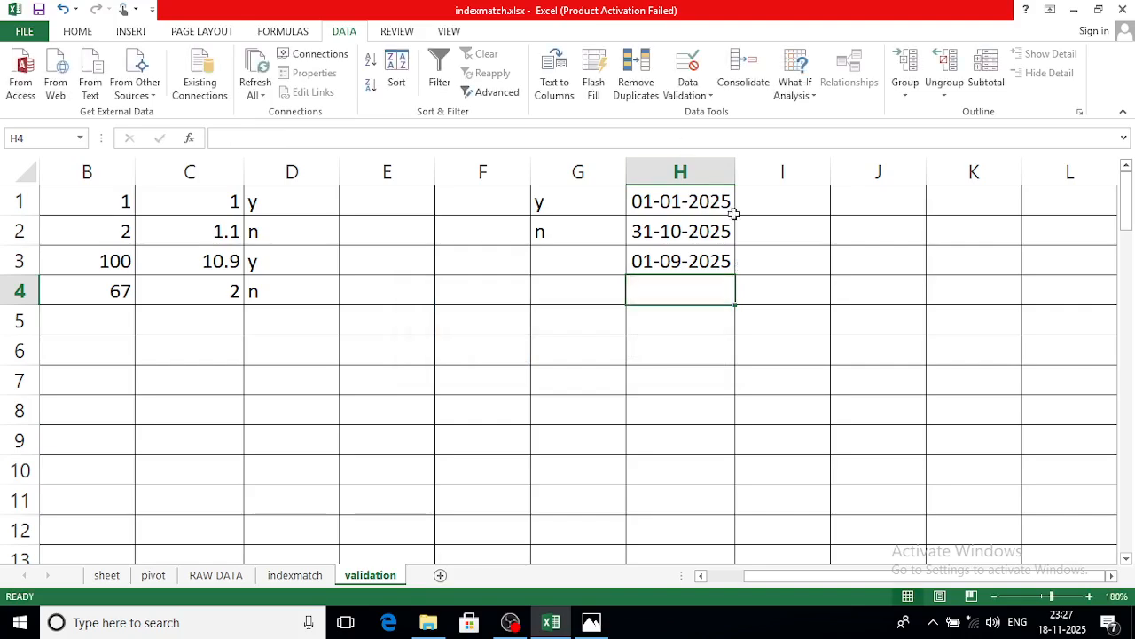
Step: Apply a Time data validation rule to cells I1:I5 that allows times between 3:00:00 and 4:00:00
click(768, 203)
drag(768, 203, 763, 324)
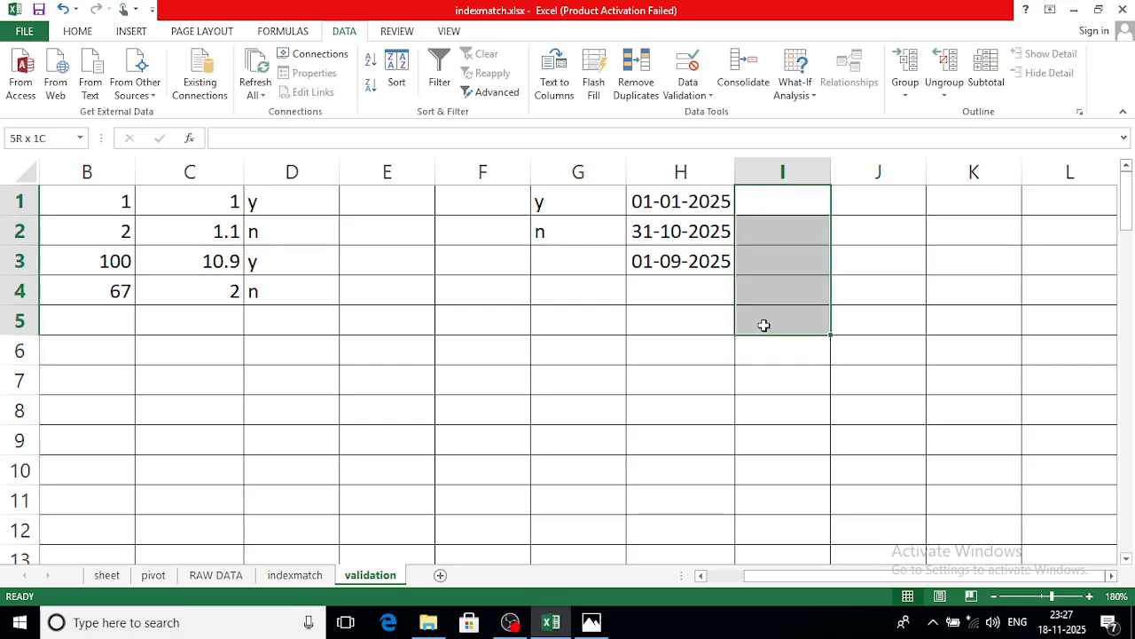
click(688, 93)
click(719, 109)
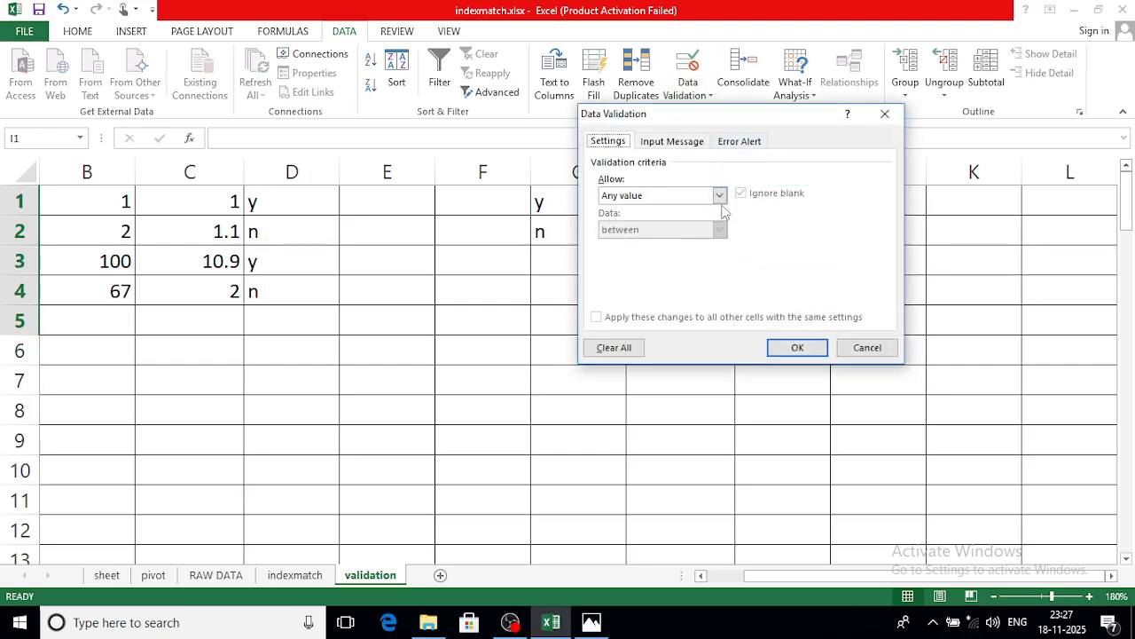
click(720, 195)
click(631, 279)
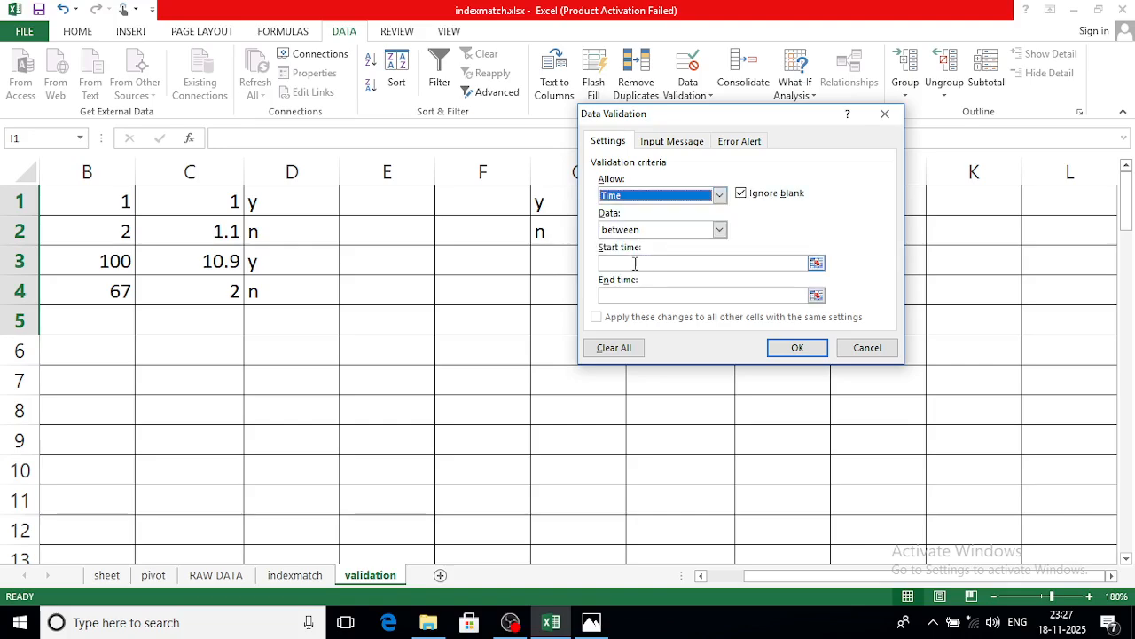
click(630, 262)
click(719, 229)
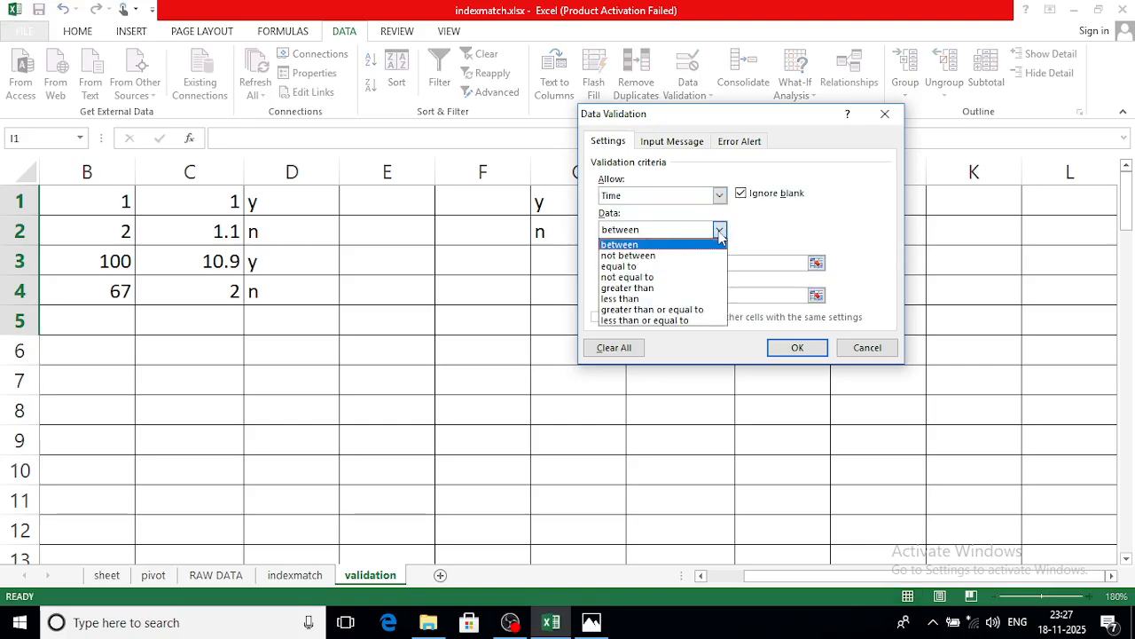
click(701, 242)
click(703, 263)
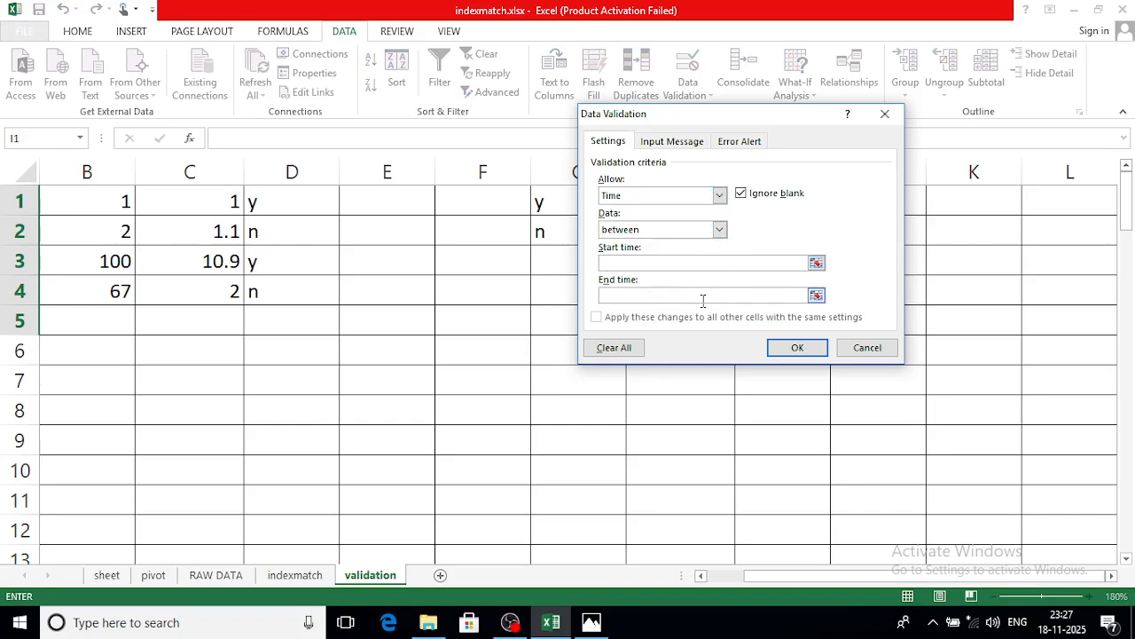
text(3:00)
text(4)
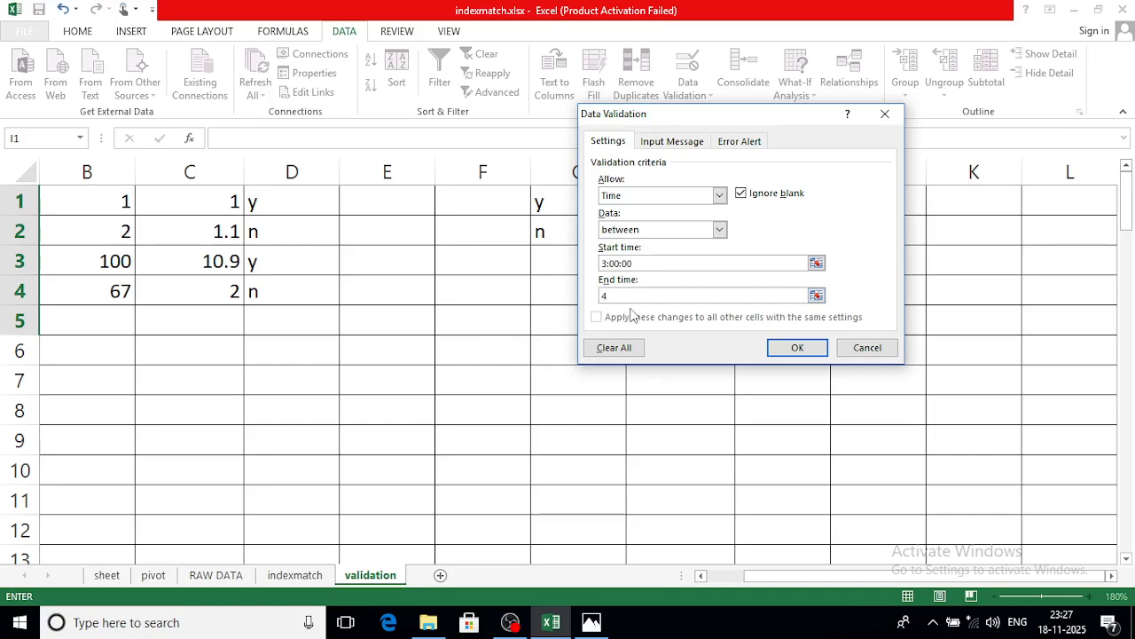
text(:00:00)
click(794, 351)
Step: Enter the time 3:00:00 in cell I1 to test the time rule
click(793, 203)
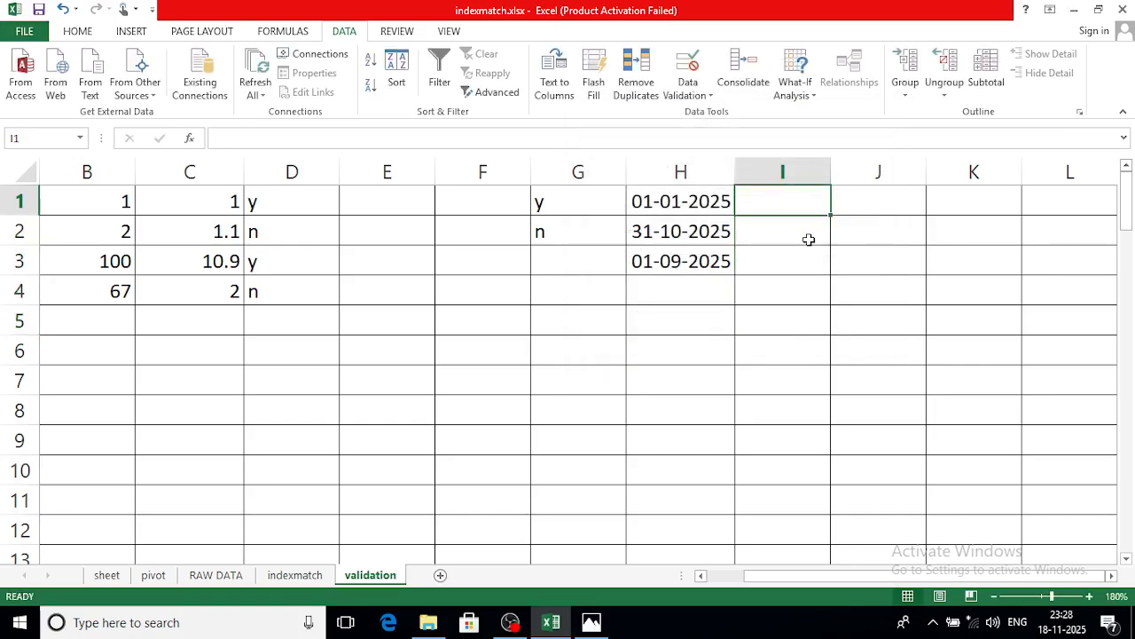
text(3)
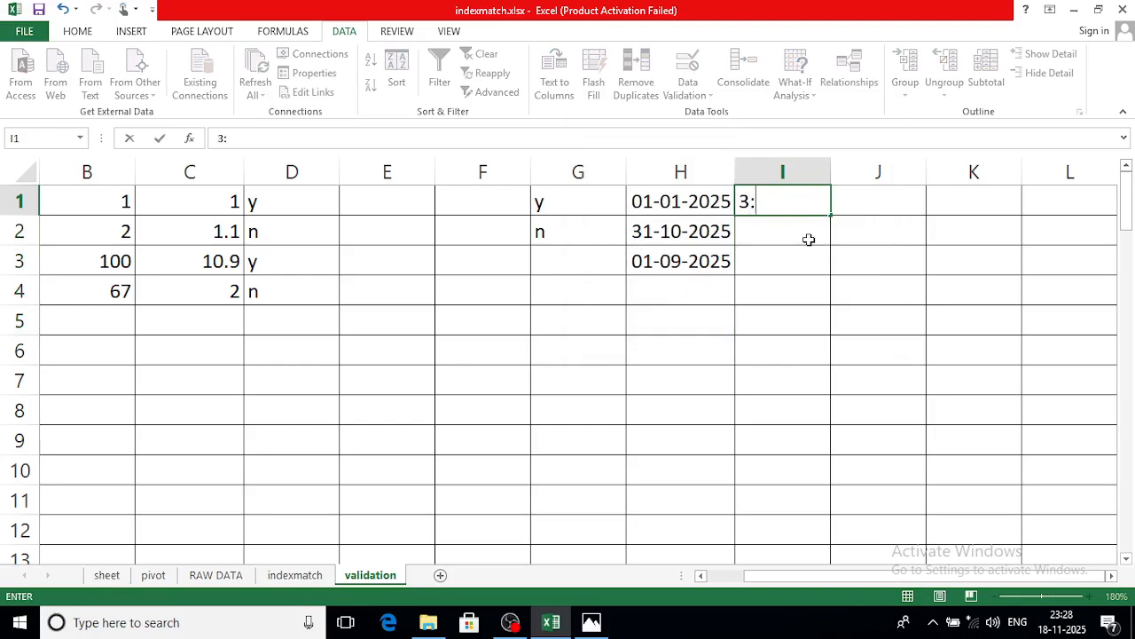
text(:00:00)
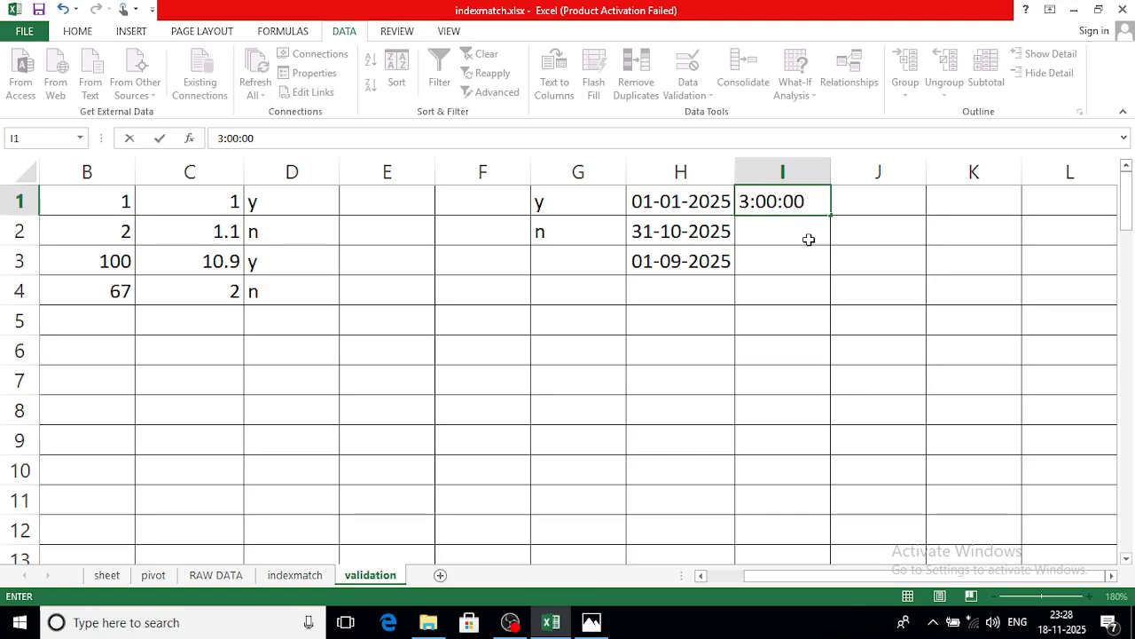
key(Return)
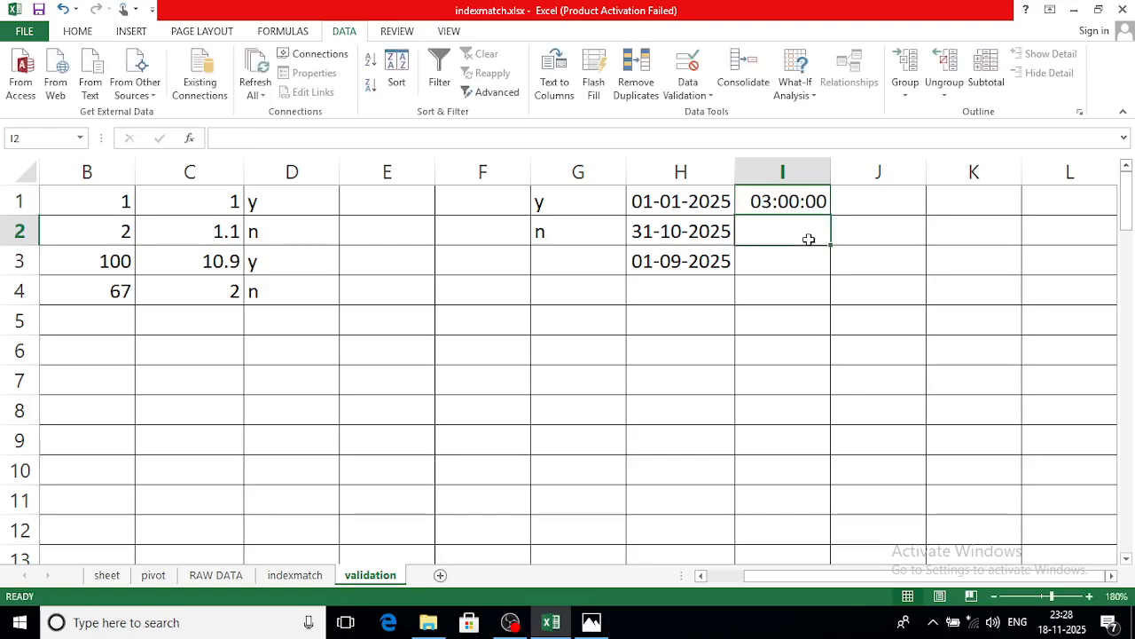
click(419, 203)
text(4:)
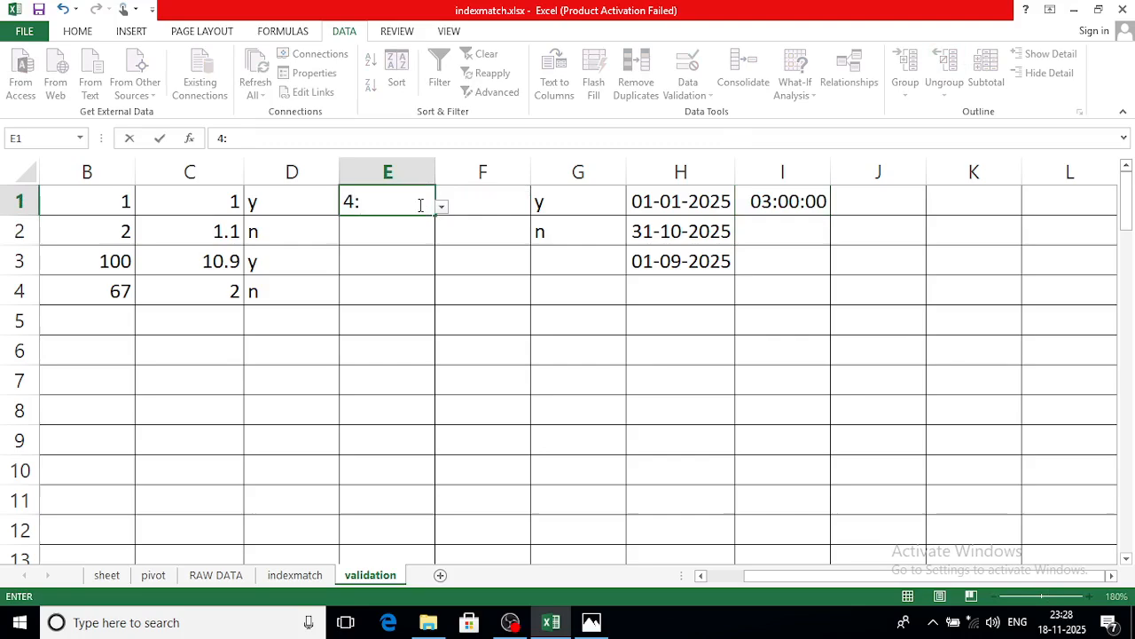
key(Escape)
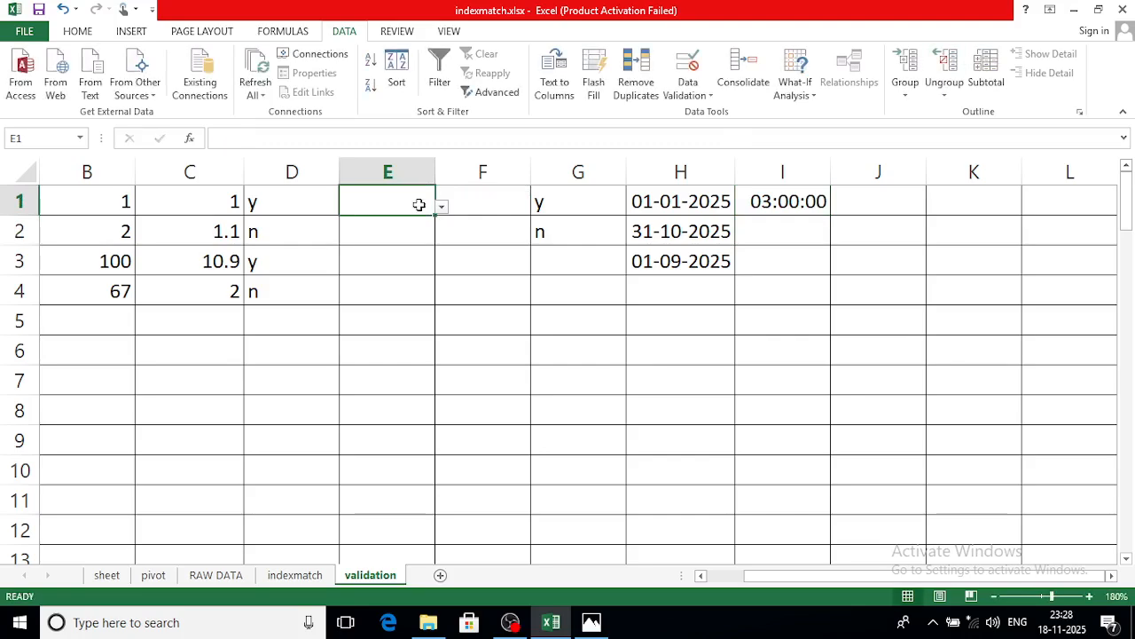
click(794, 229)
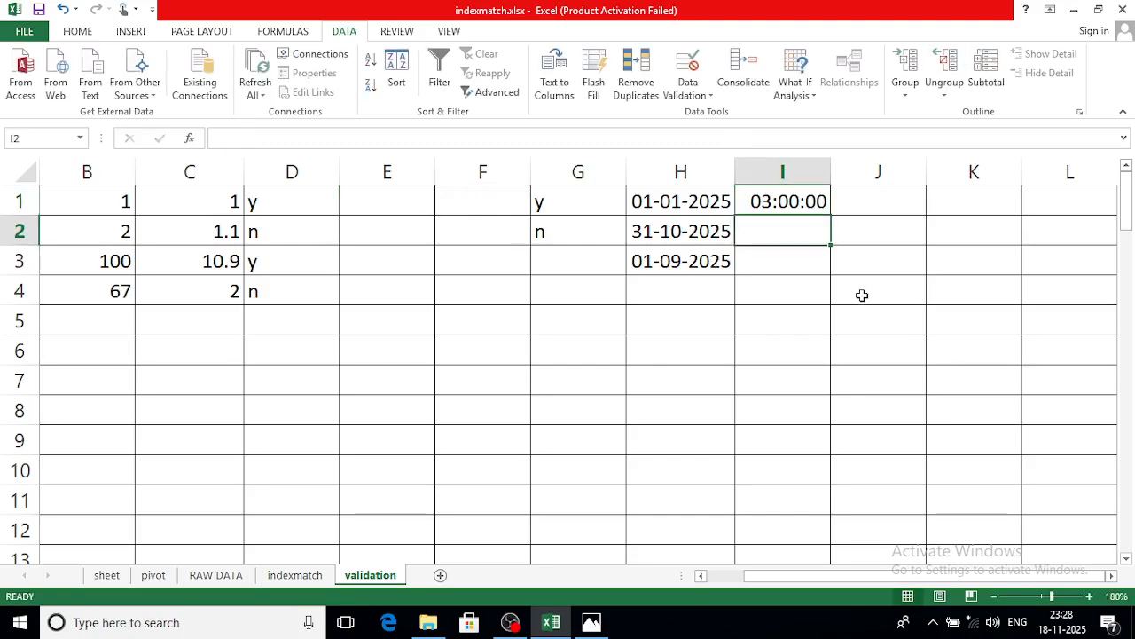
Step: Enter the time 4:00:00 in cell I2 to test the upper limit of the time rule
text(4:00)
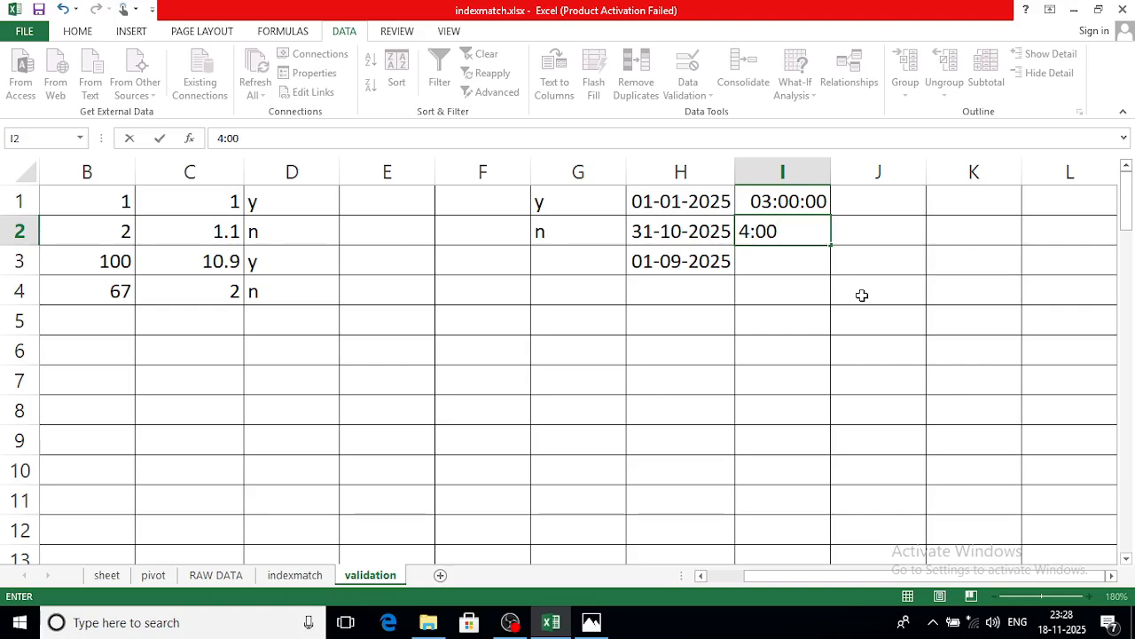
text(:00)
key(Return)
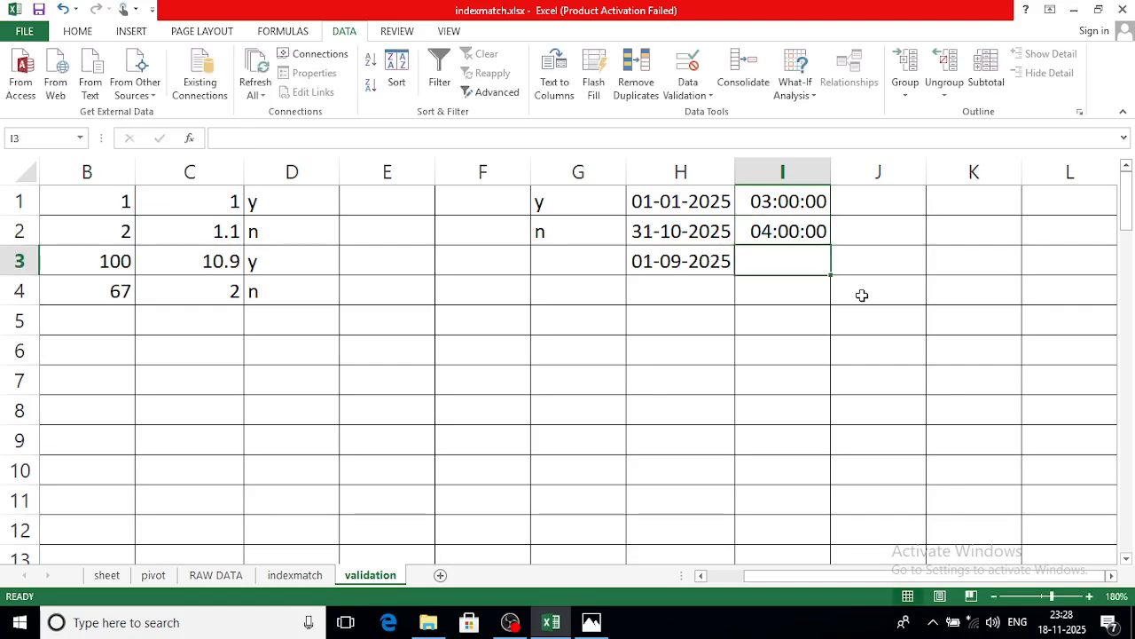
Step: Test the time rule in cell I3 with 5:00:00 and with the text hjfjj, discarding each entry
text(5)
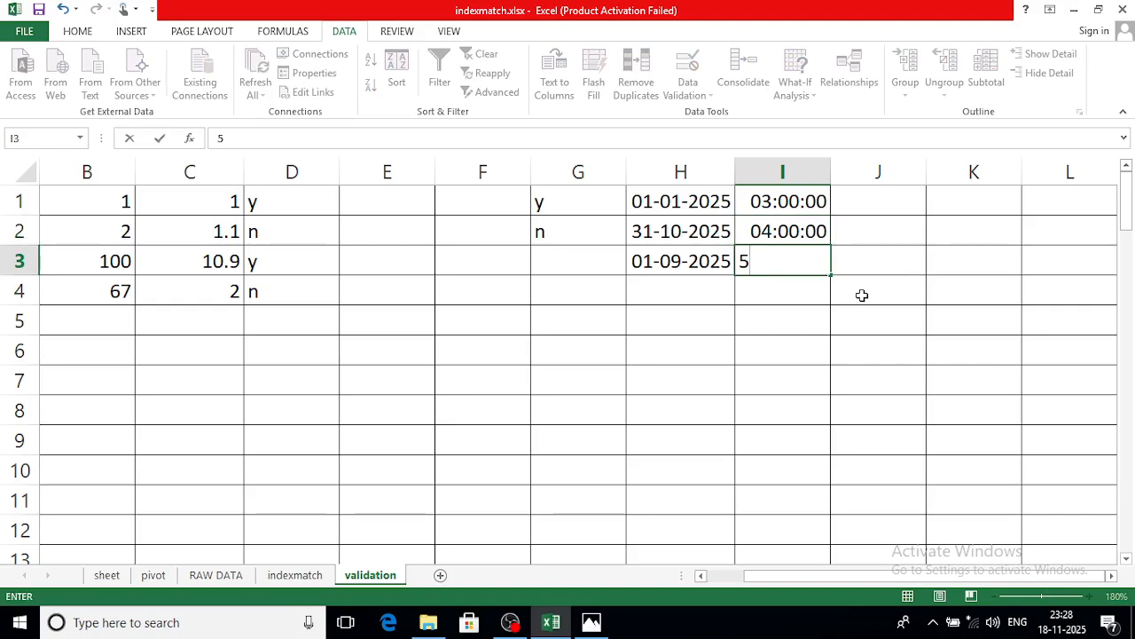
text(:00:00)
key(Return)
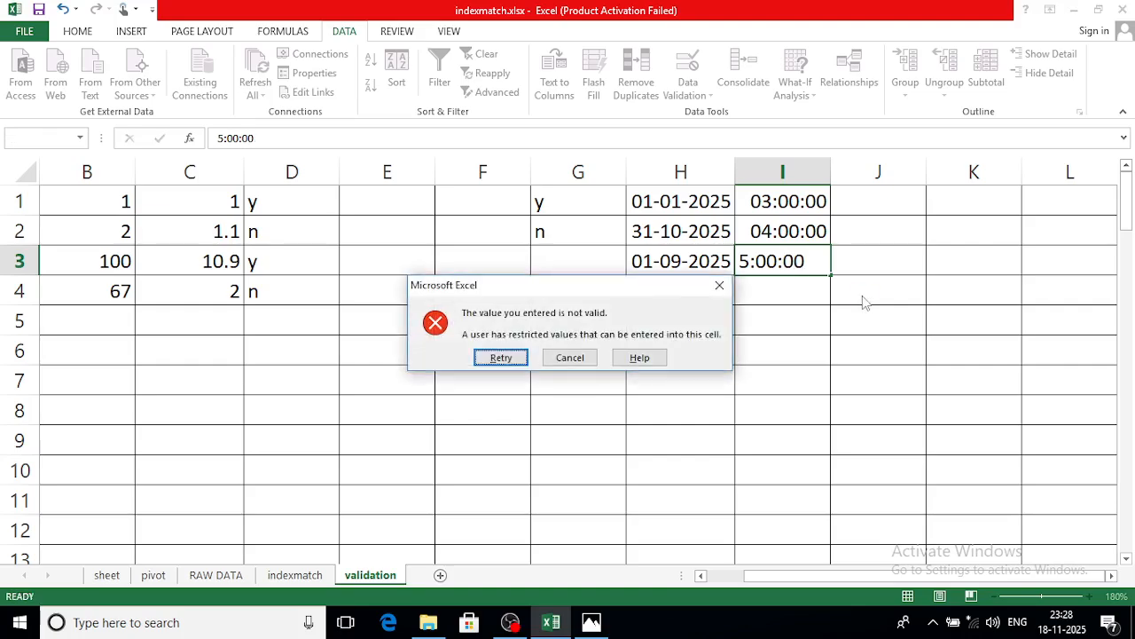
click(581, 357)
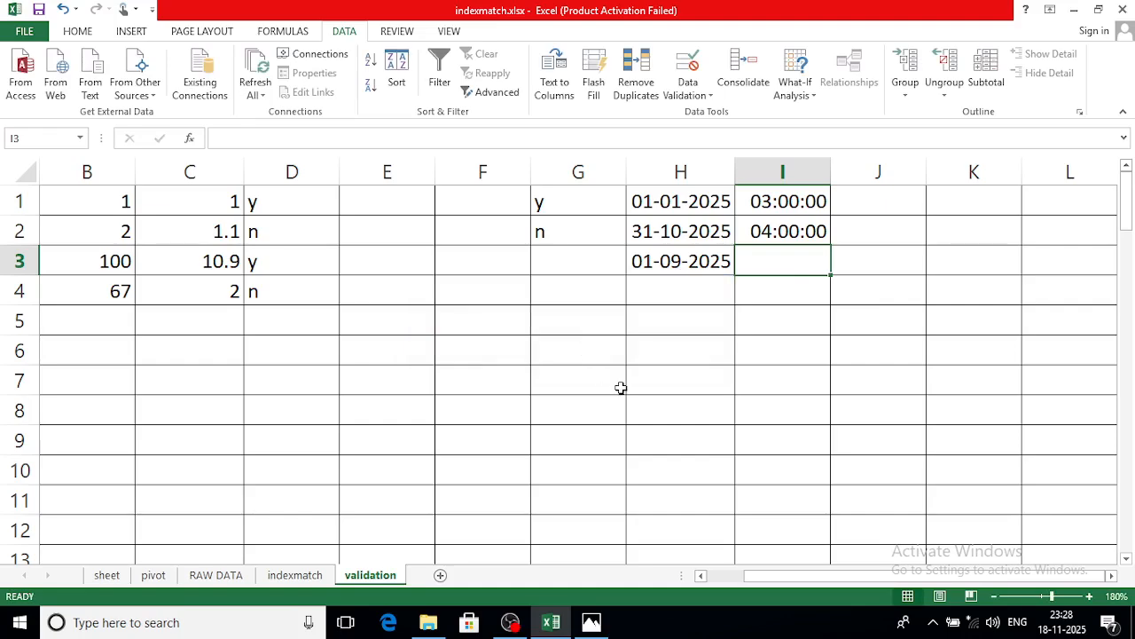
text(hjfjj)
key(Return)
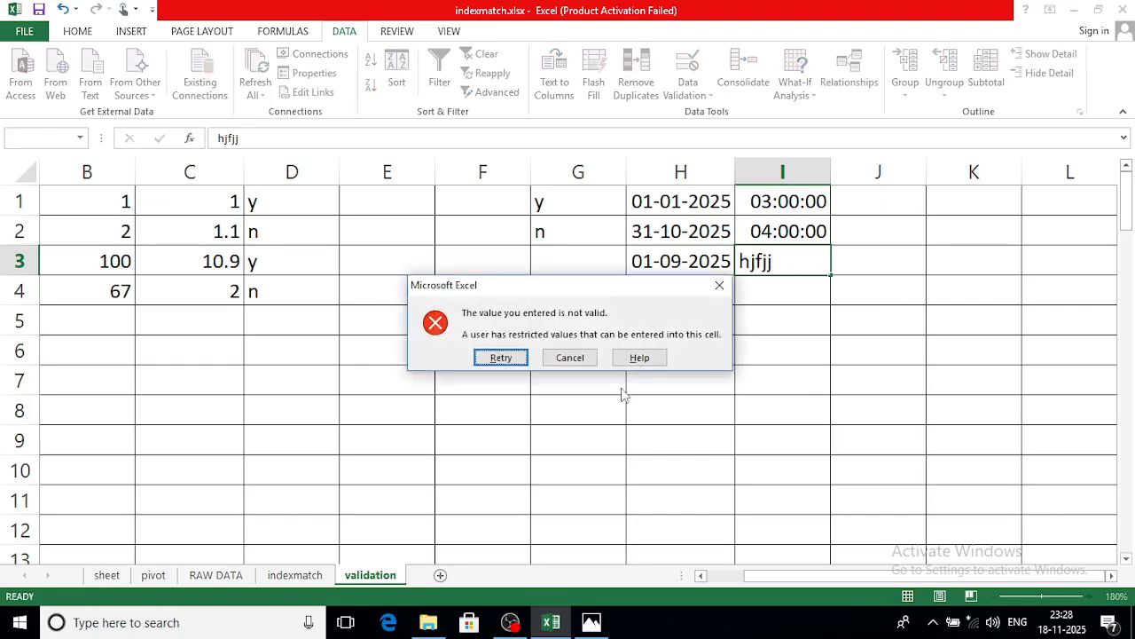
click(572, 357)
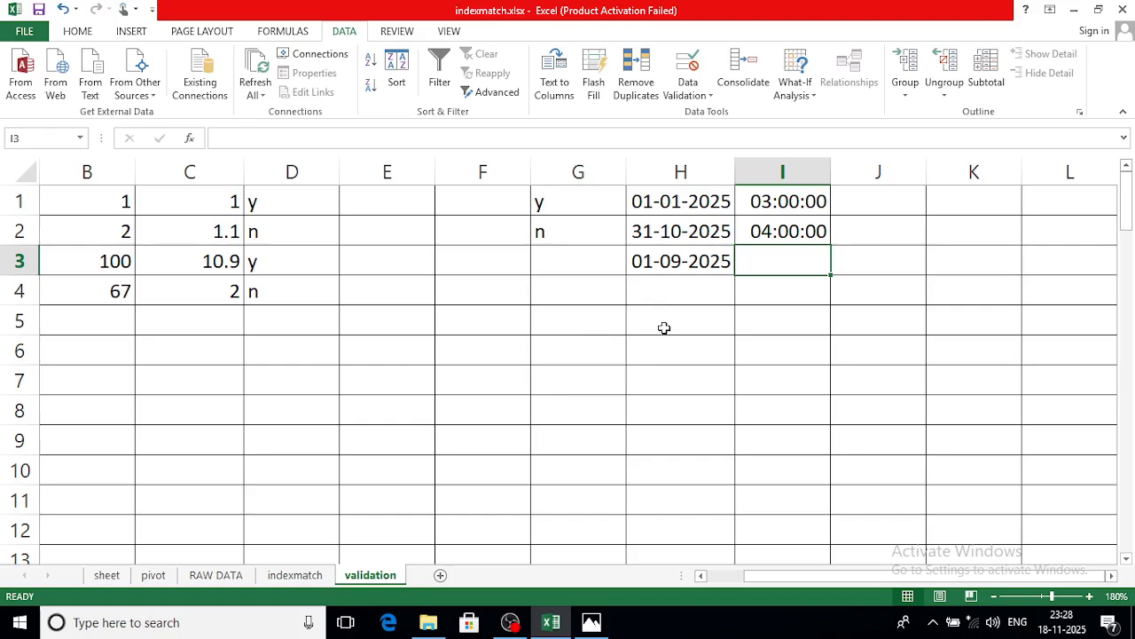
Step: Examine the comparison options and allowed value types in the data validation settings of cell I3, leaving the rule as is
click(689, 94)
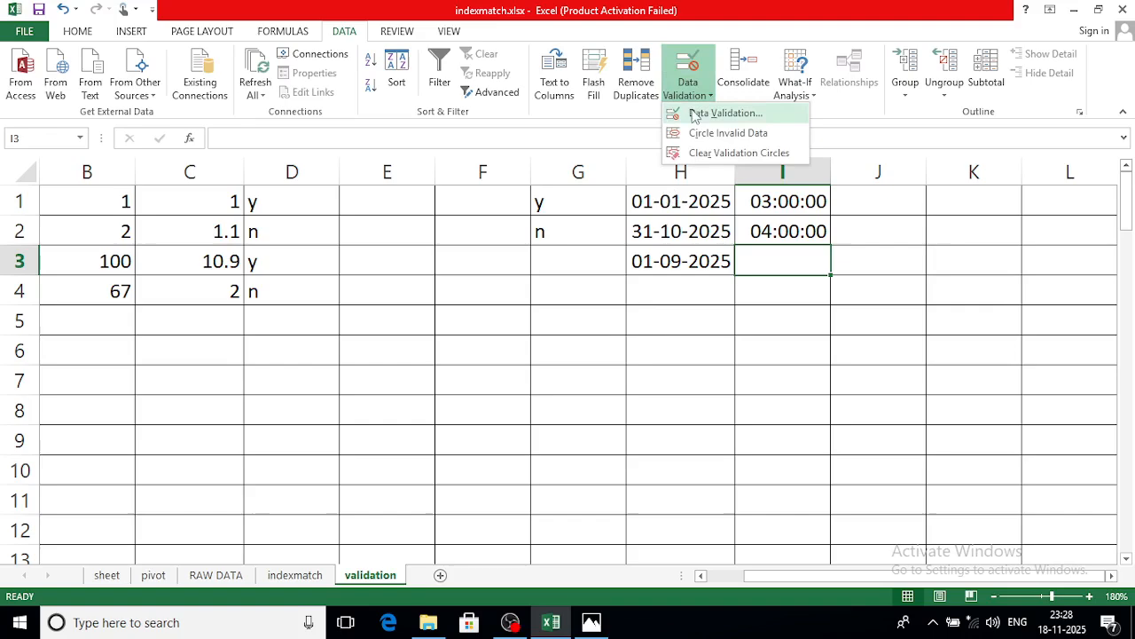
click(696, 115)
click(719, 230)
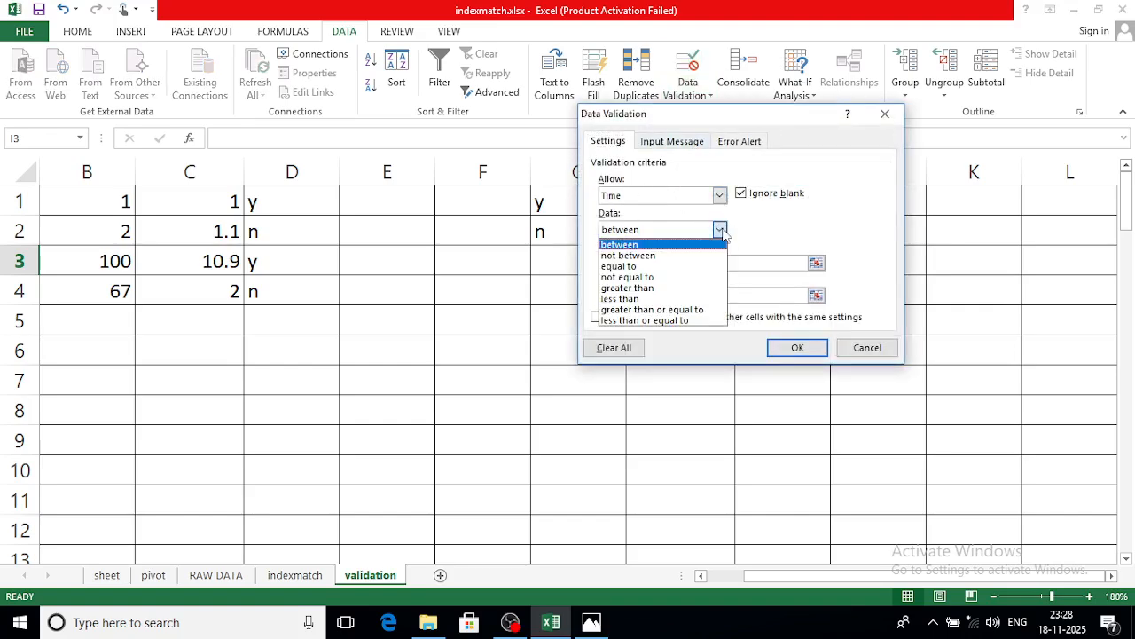
click(667, 244)
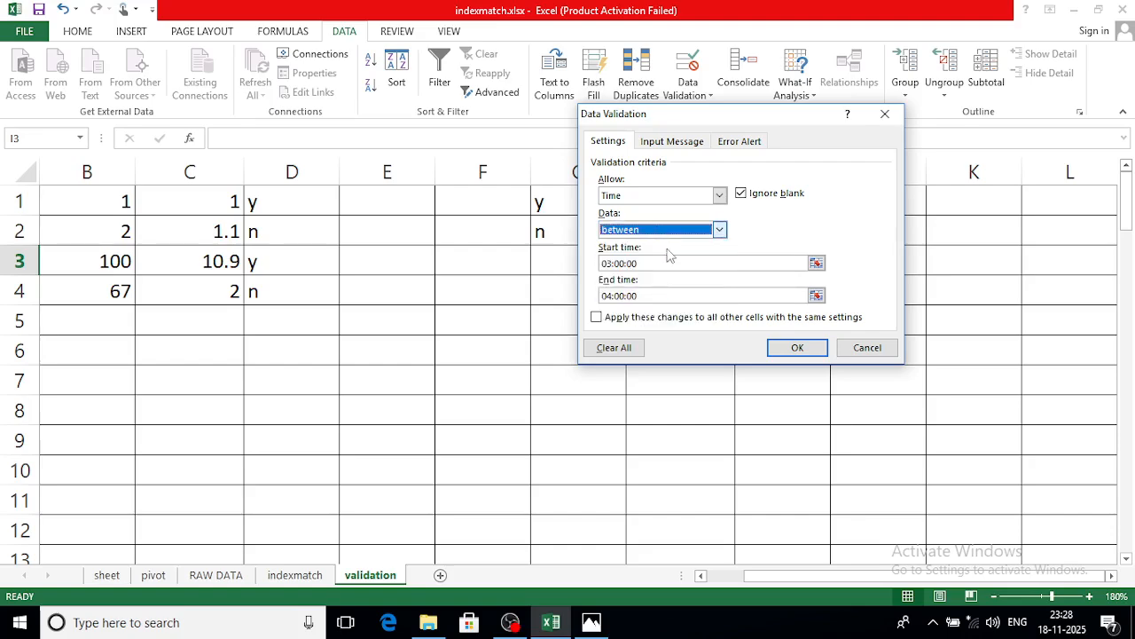
click(720, 196)
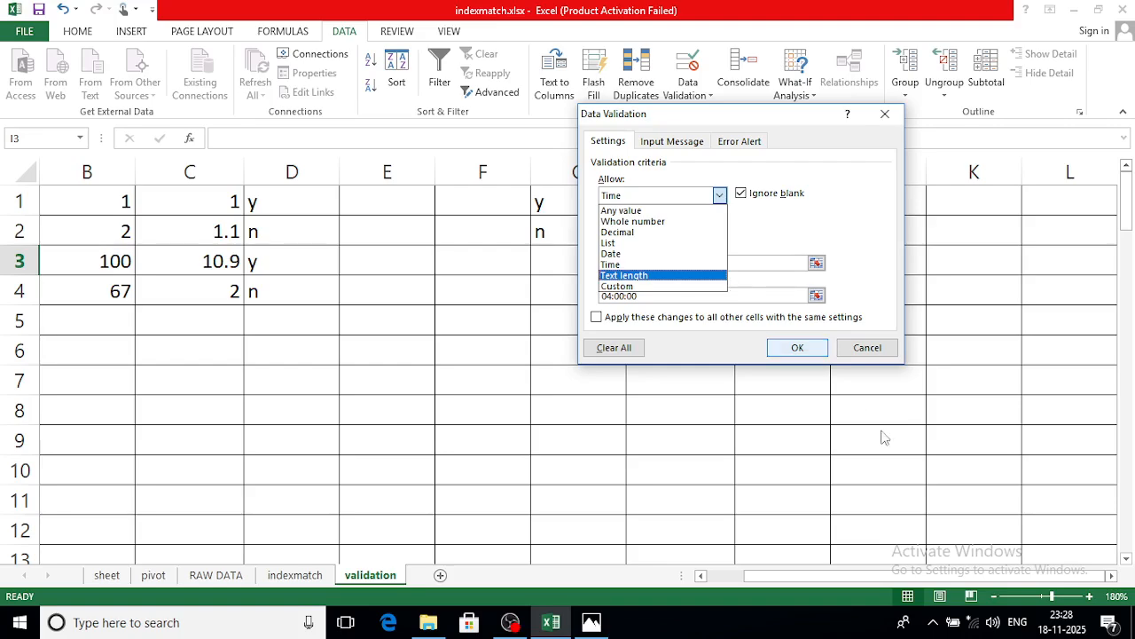
click(871, 349)
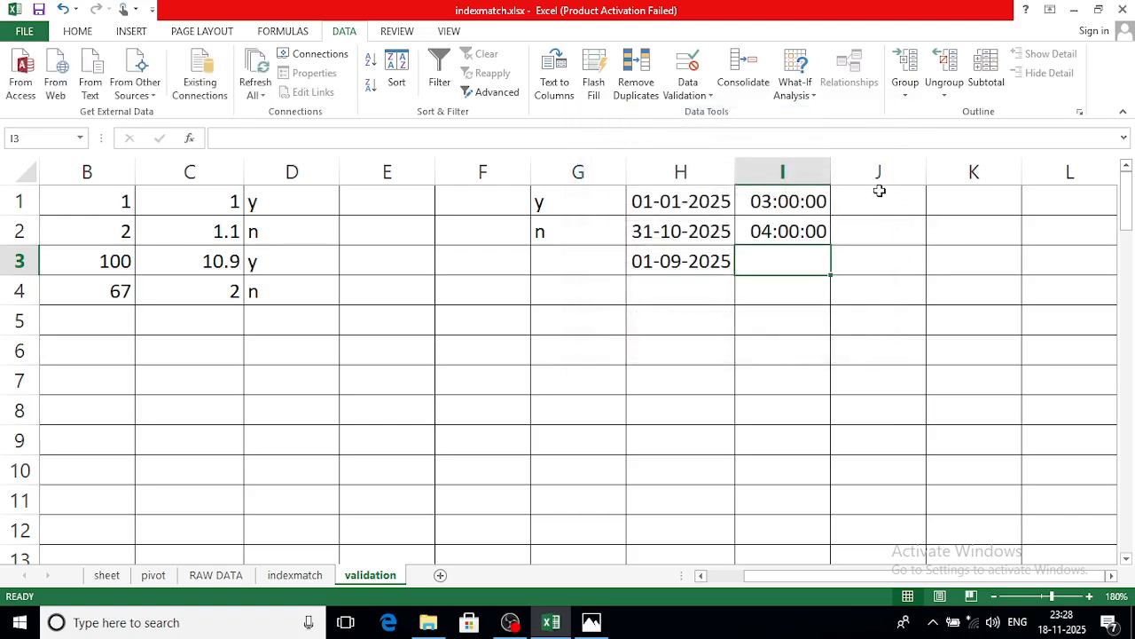
Step: Apply a Text length data validation rule to cells J1:J5 that allows between 8 and 20 characters
drag(879, 190, 863, 321)
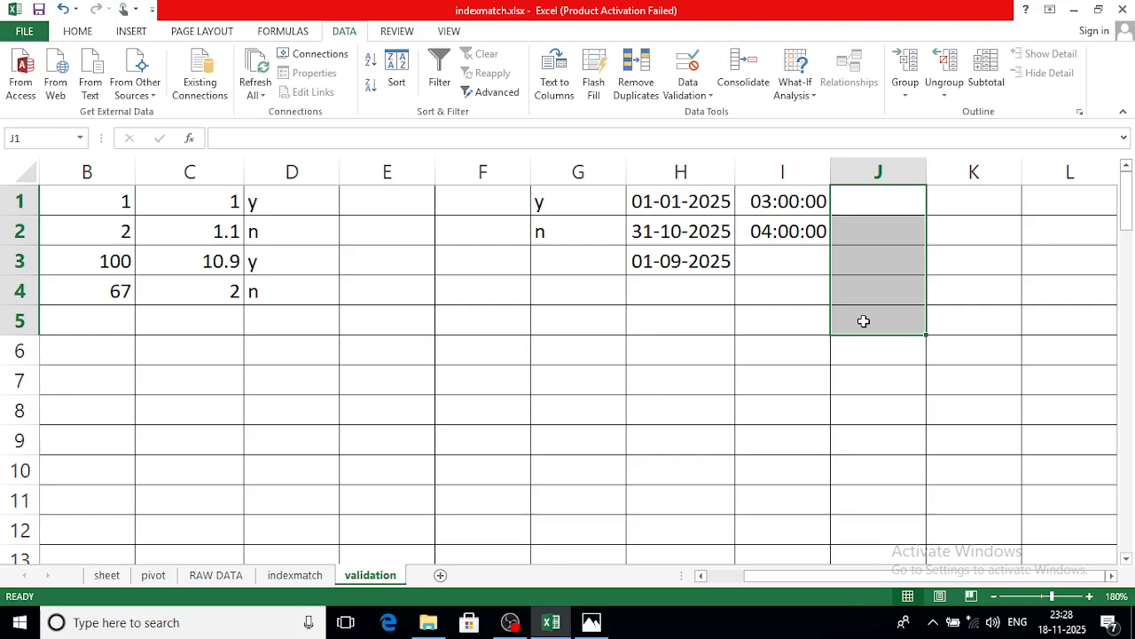
click(686, 102)
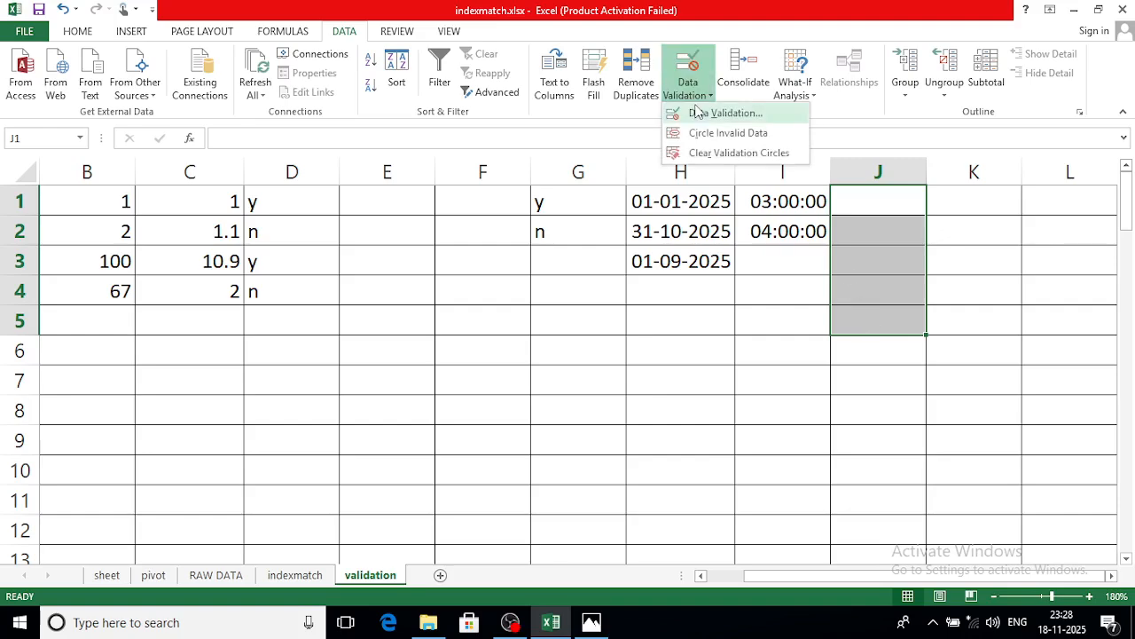
click(701, 116)
click(718, 196)
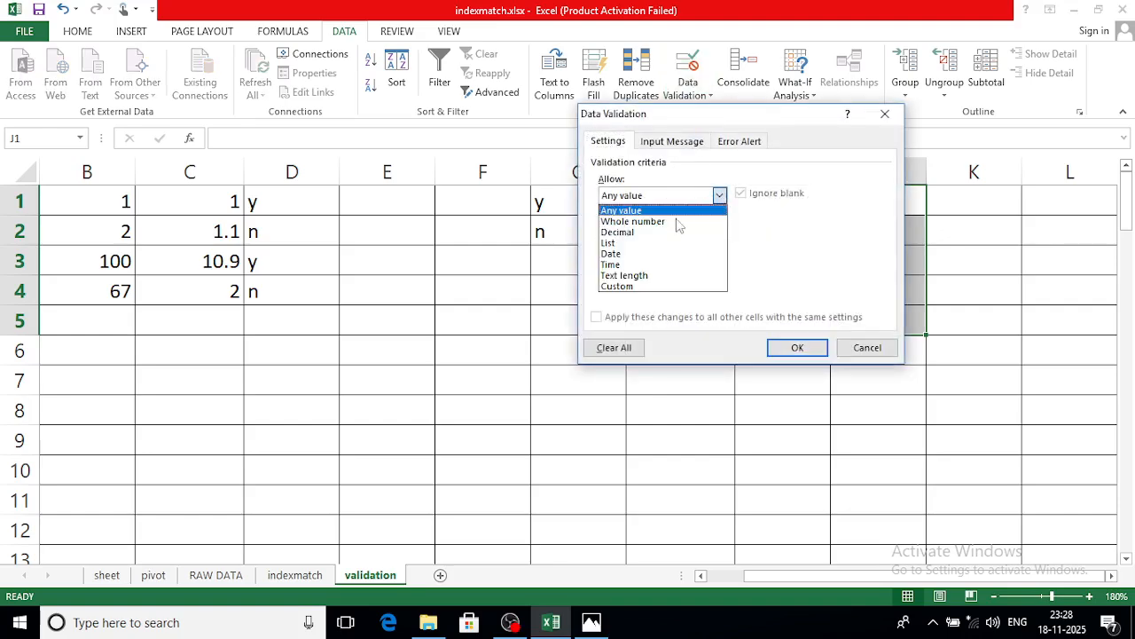
click(646, 277)
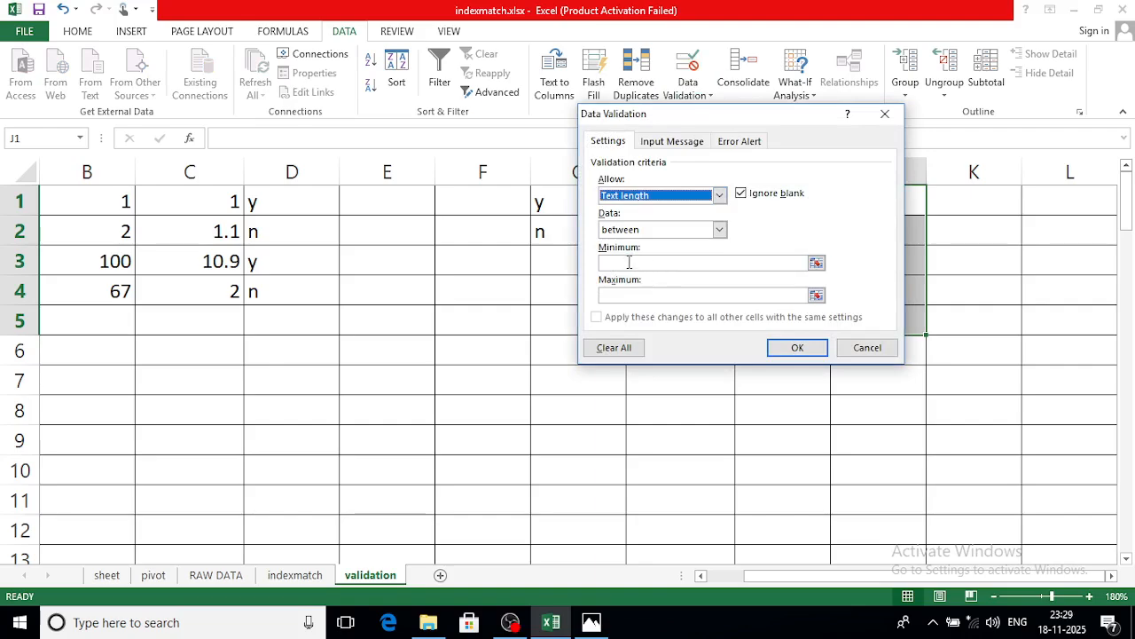
click(628, 263)
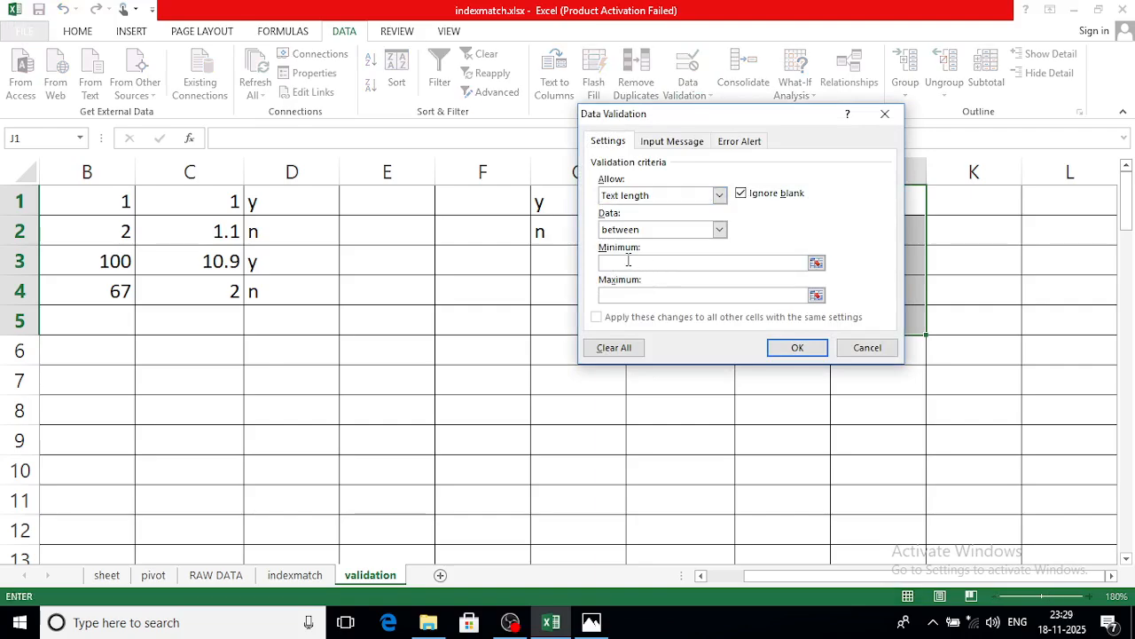
text(8)
click(606, 295)
text(20)
click(820, 349)
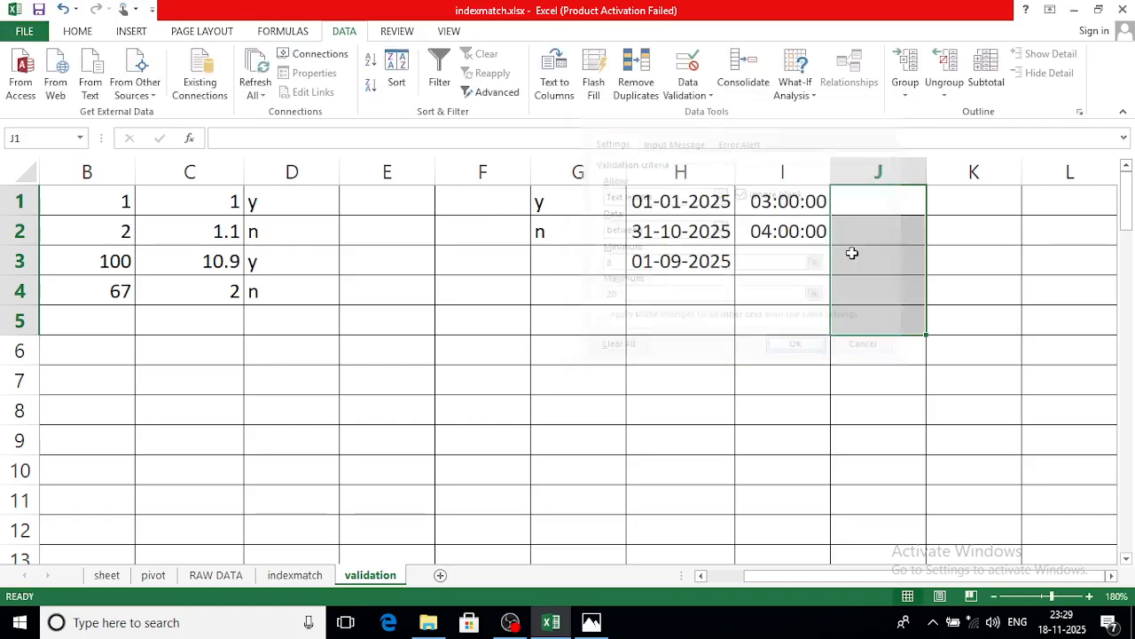
Step: Enter an eight-letter first name in cell J1 to test the minimum of the text length rule
click(887, 205)
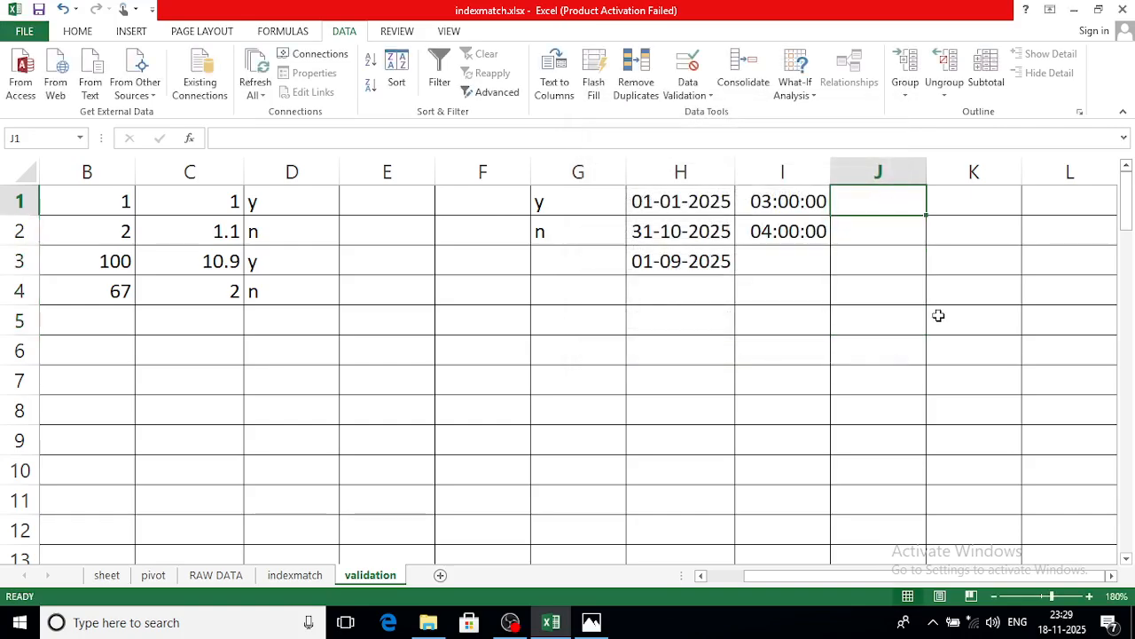
text(fg)
key(BackSpace)
key(BackSpace)
text(c)
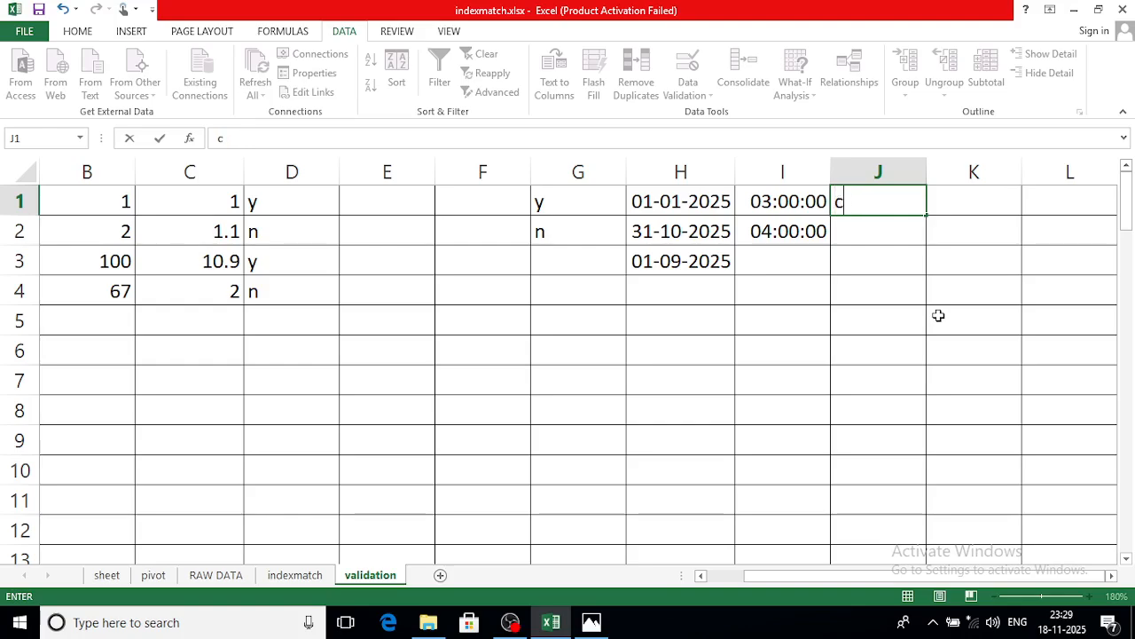
text(hitrank)
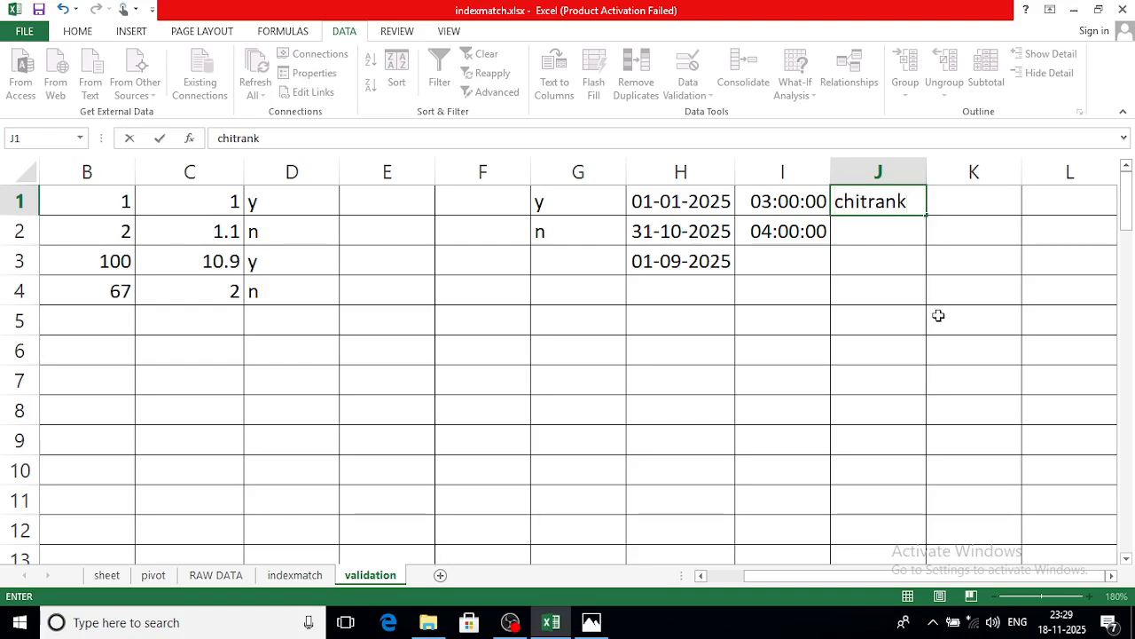
key(Return)
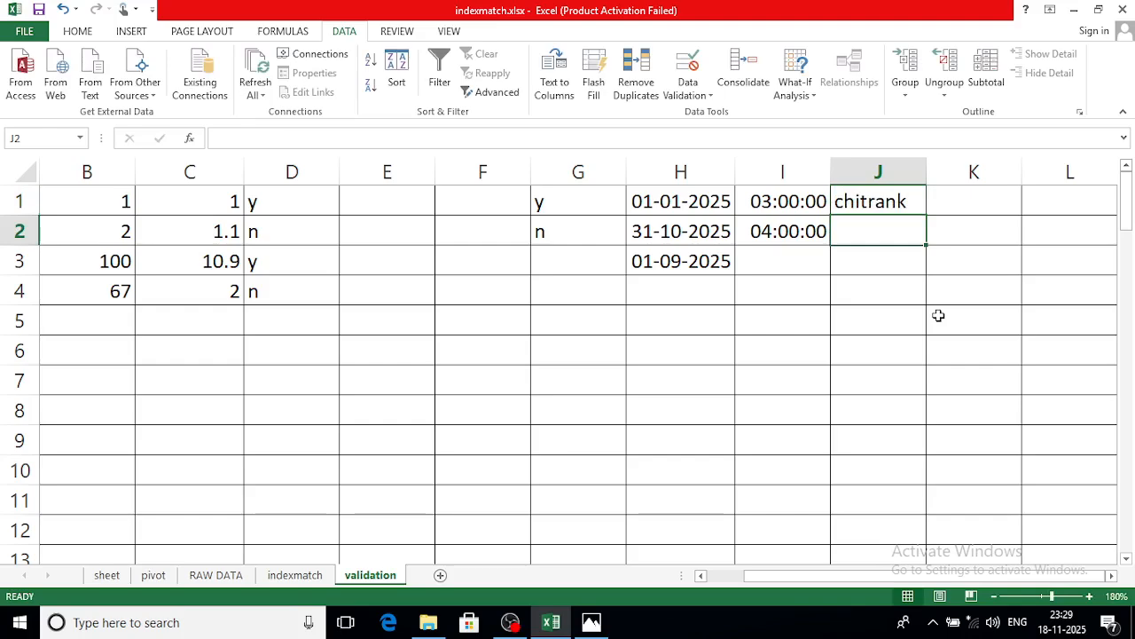
Step: Test the text length rule in cell J2 with the single letter f and discard the entry
text(f)
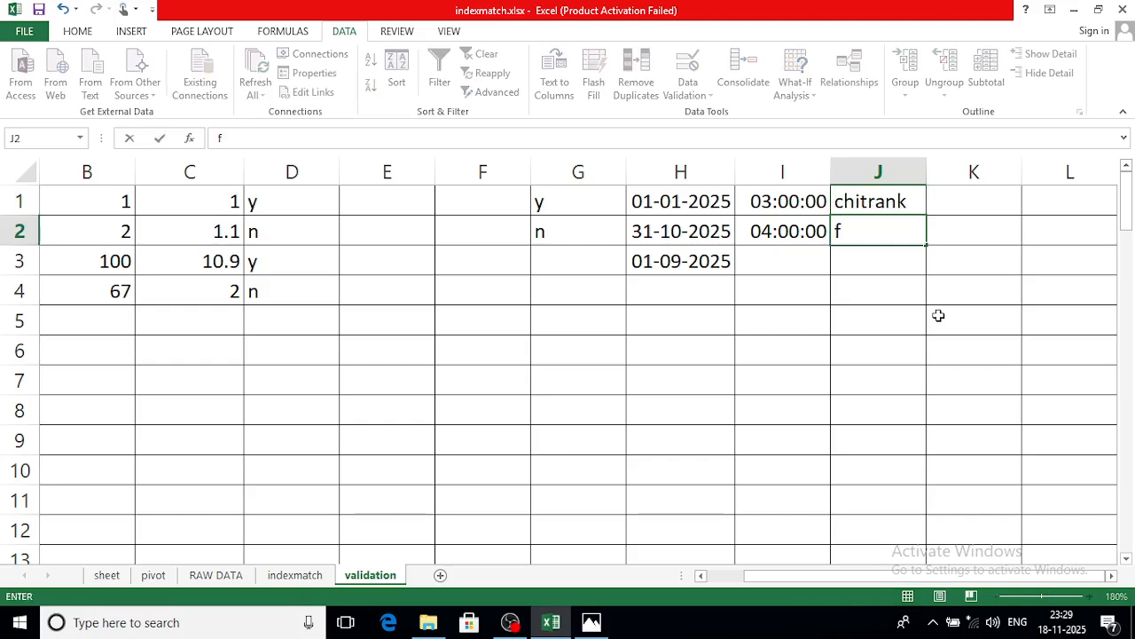
key(Return)
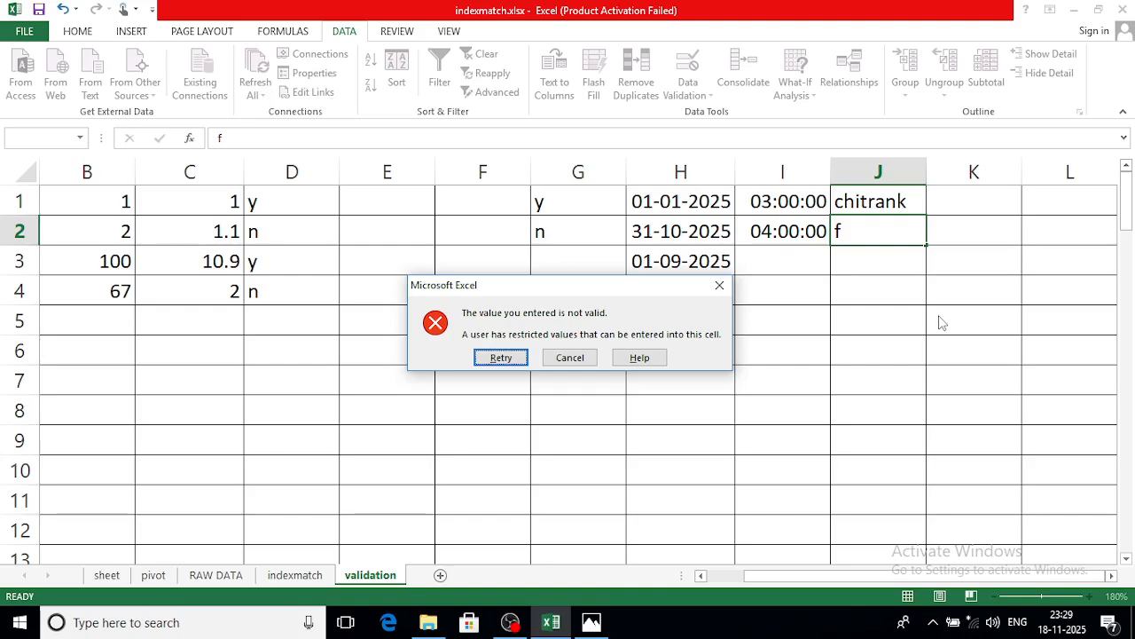
key(Tab)
key(Return)
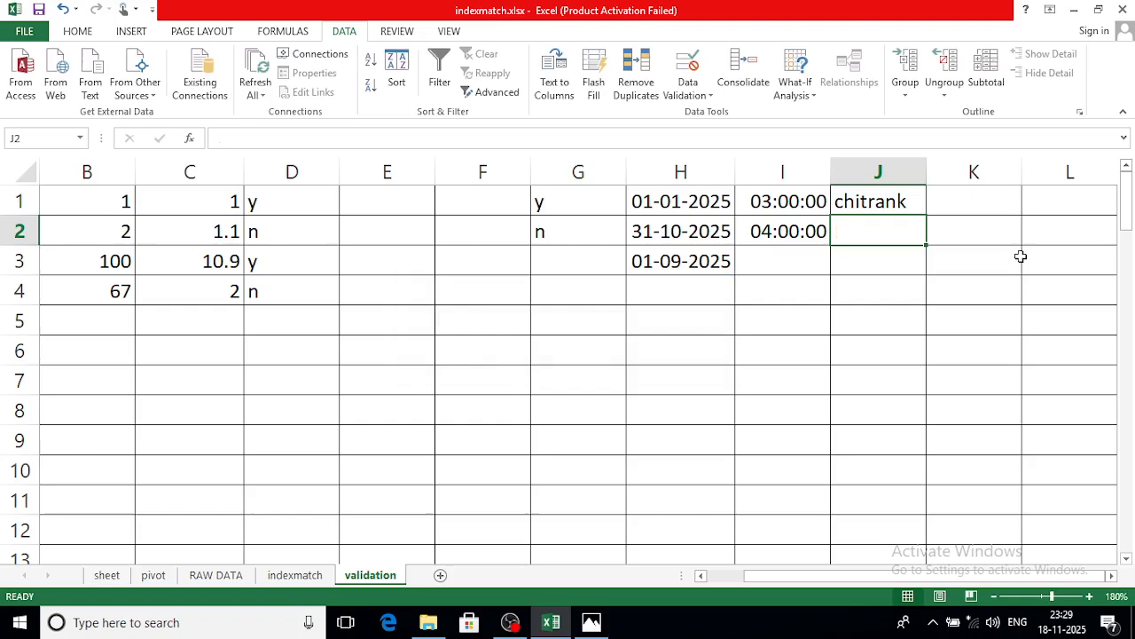
Step: Test cell J2 with the seven-character text cvbhgft, retry, and replace it with hndfjgkhlhlhkgj
text(cvbh)
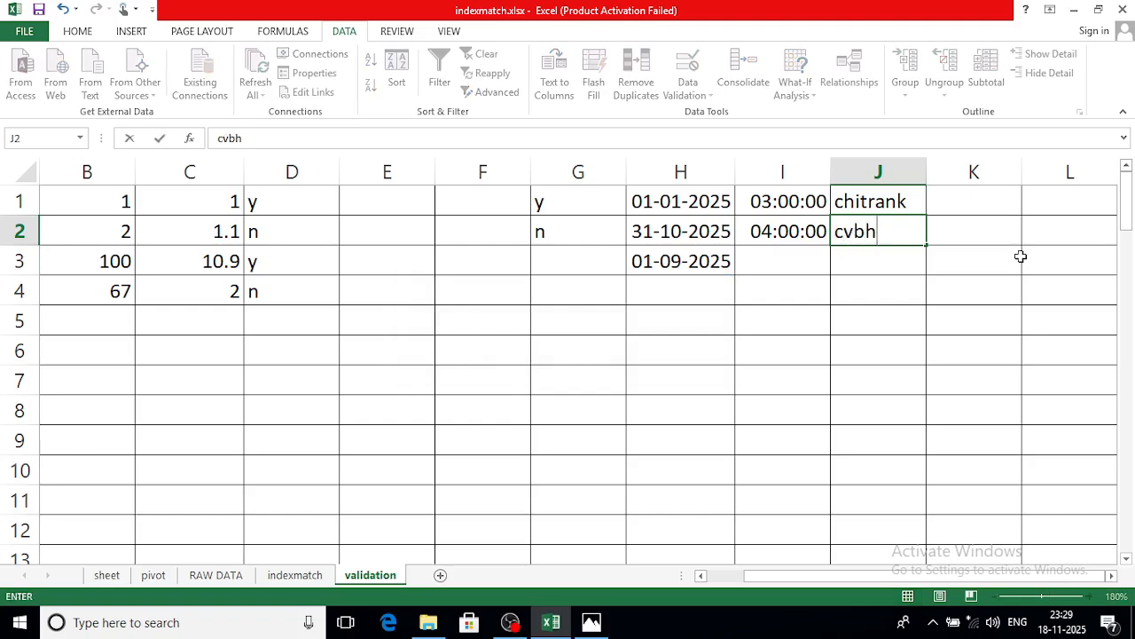
text(gft)
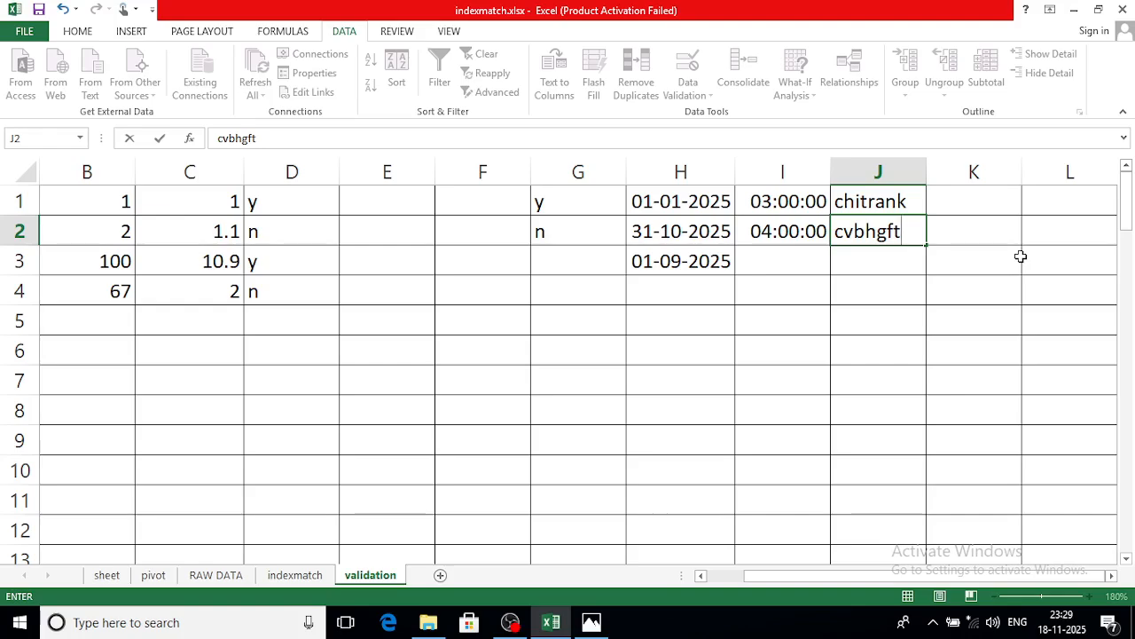
key(Return)
key(Return)
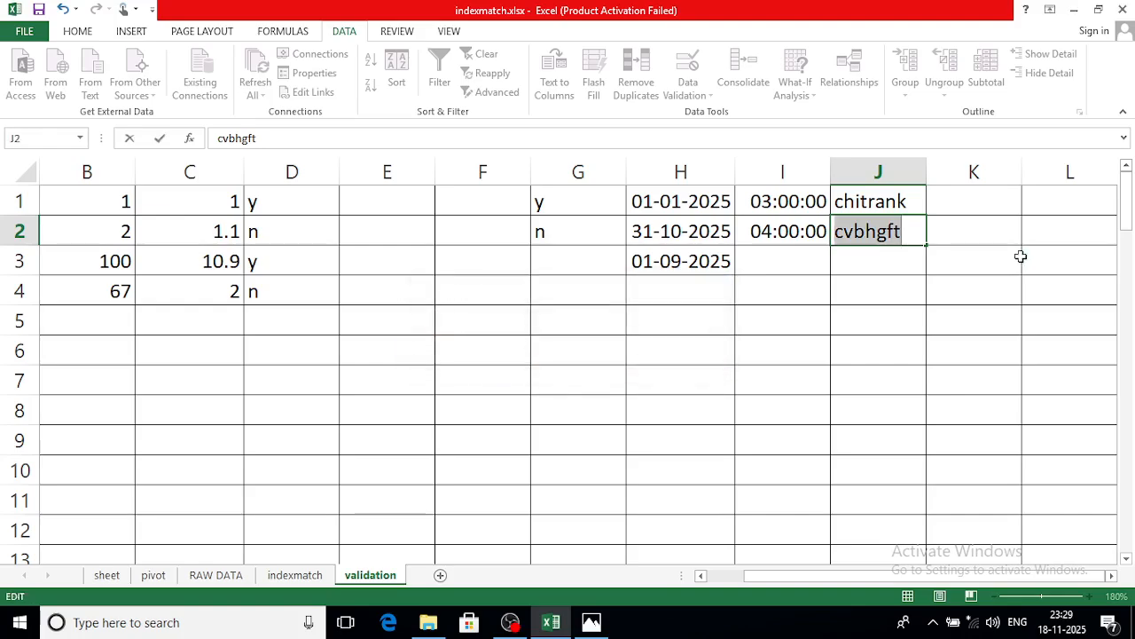
text(hndfjgkhlhlhkgj)
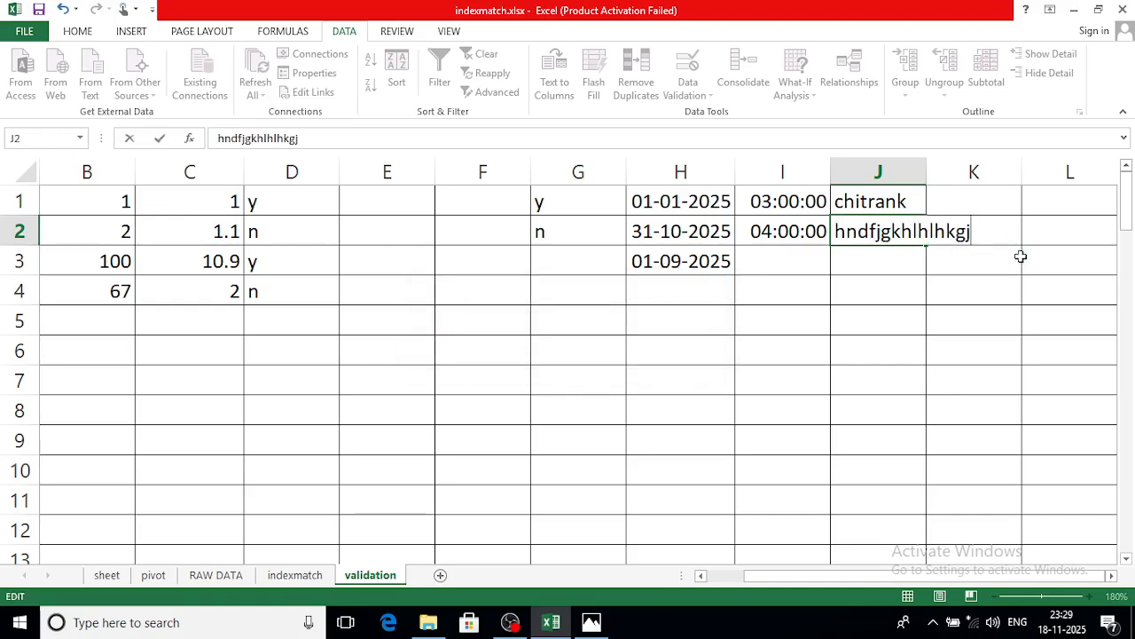
key(Return)
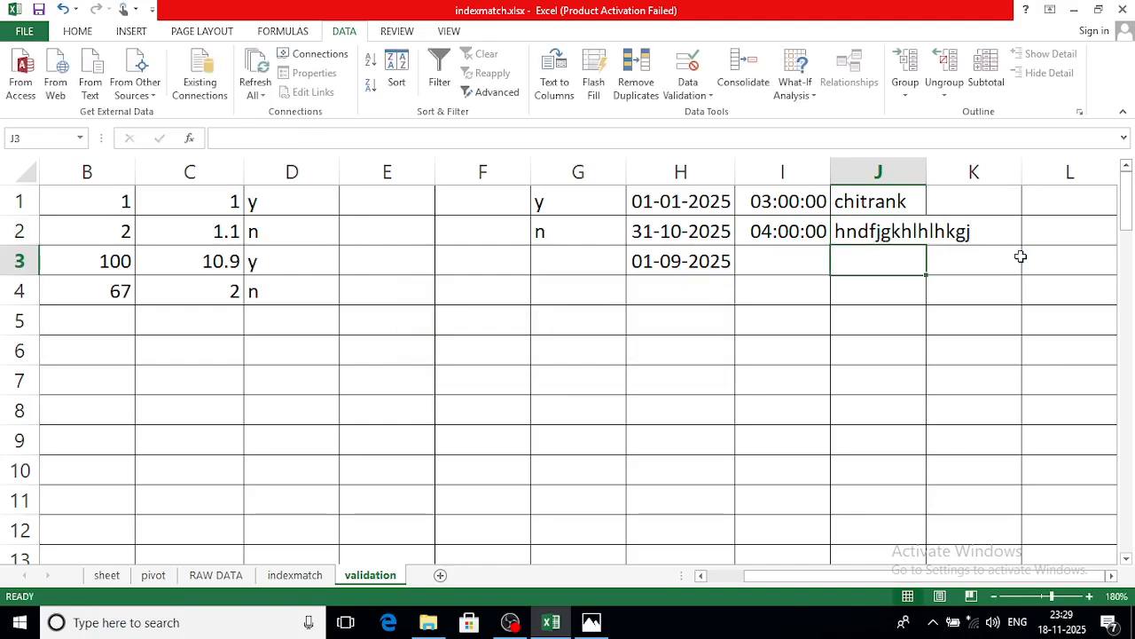
Step: Test the 20-character maximum in cell J3 with the overlong text hjfkkglhgjjgohkgfhhfhdfudydfukgk, retry, and discard the entry
text(hjfkkgl)
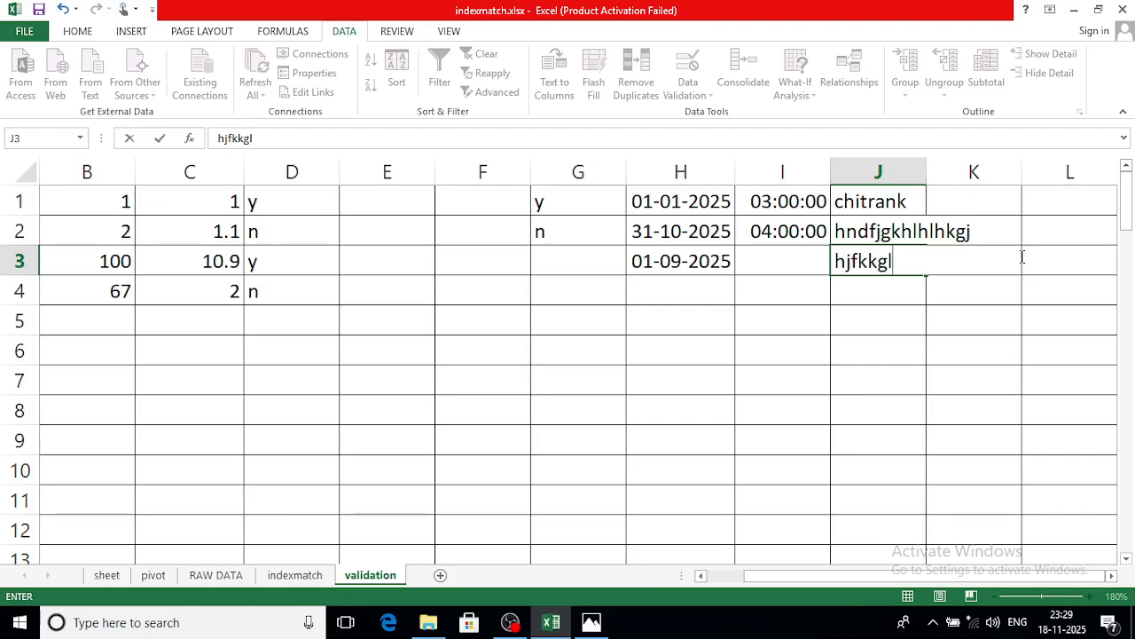
text(hgjjgohkgf)
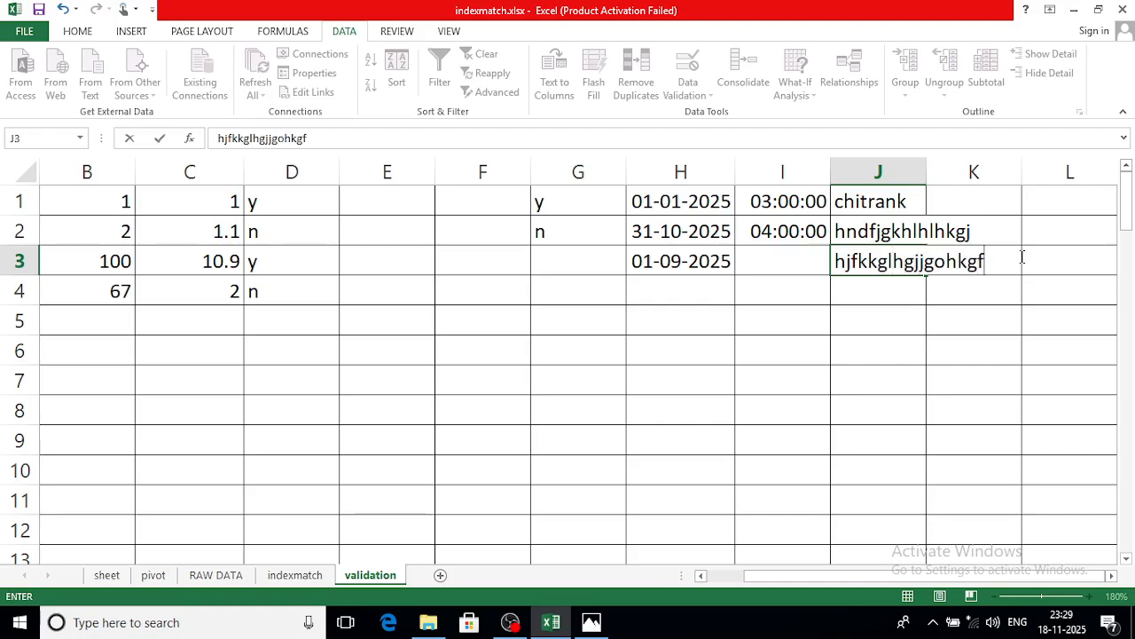
text(hhfhdfudydfukgk)
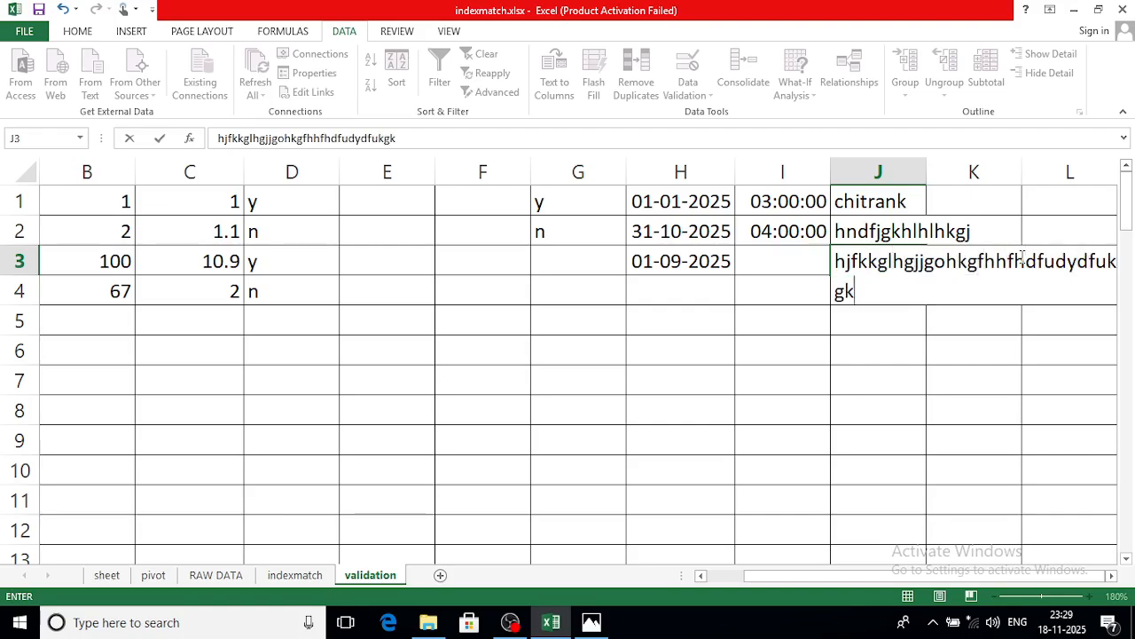
key(Return)
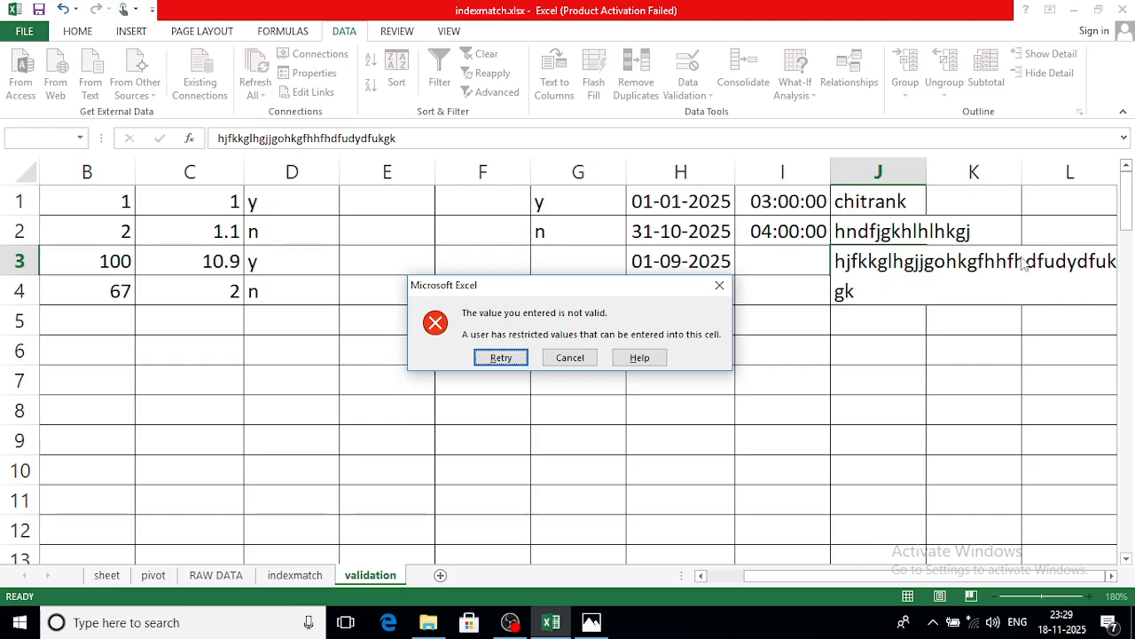
key(Return)
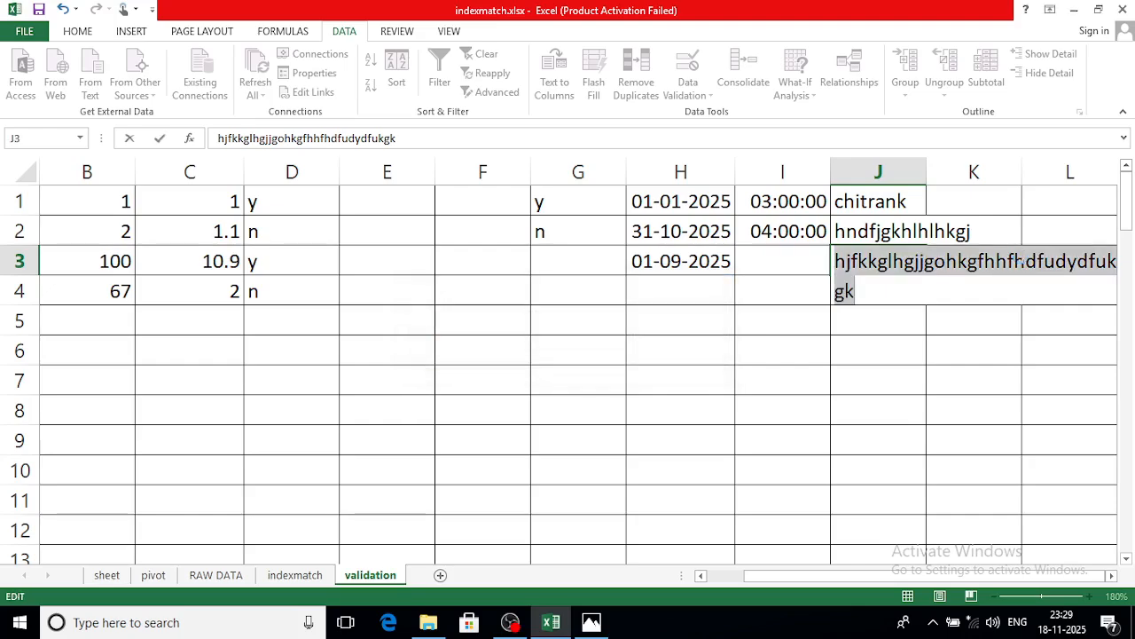
key(Escape)
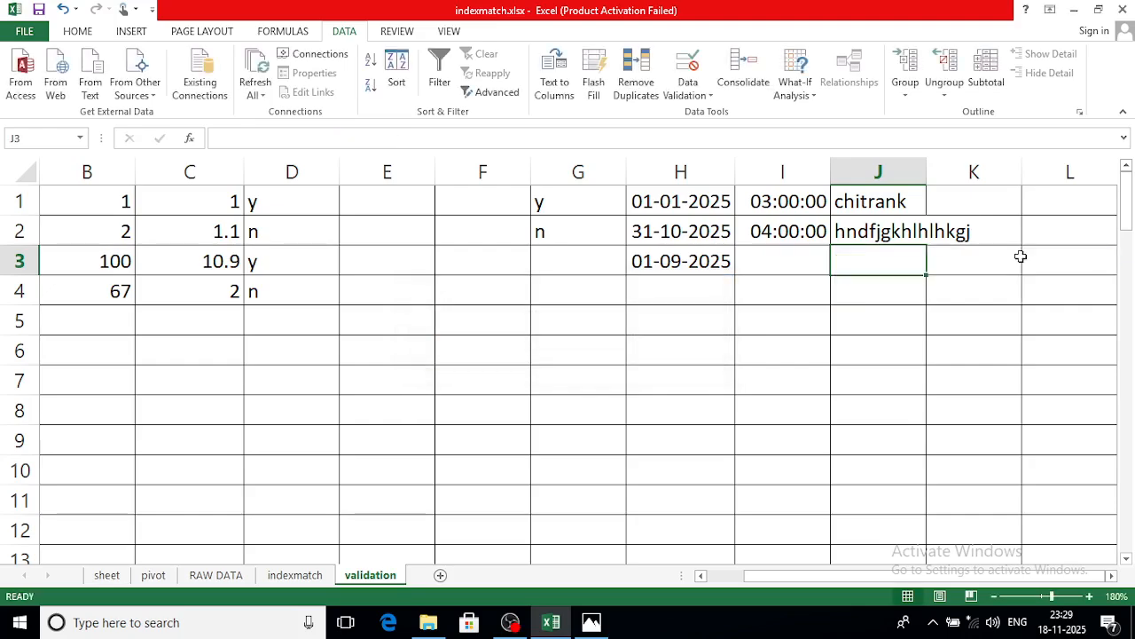
Step: Review the validation types available for cell J3, including Custom, and leave its rule unchanged
click(688, 88)
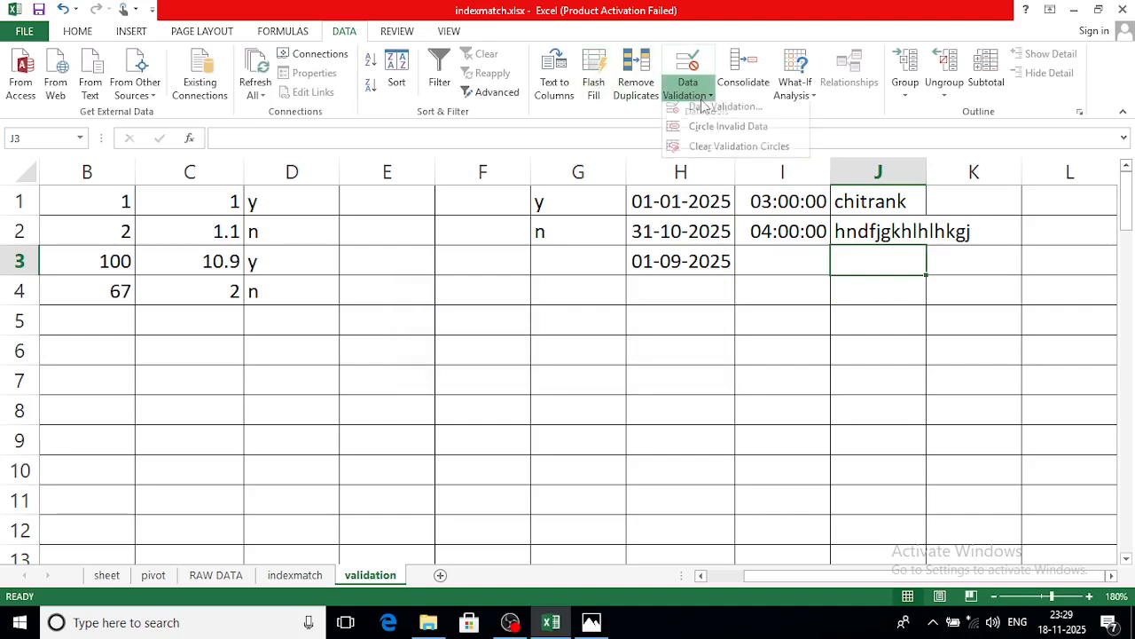
click(708, 121)
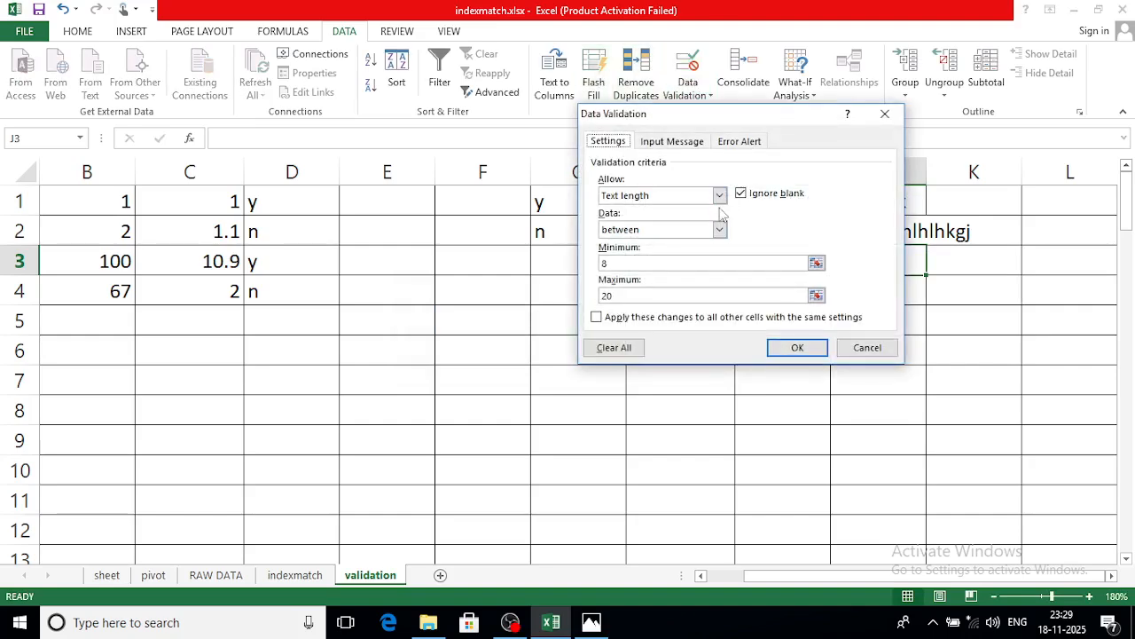
click(718, 195)
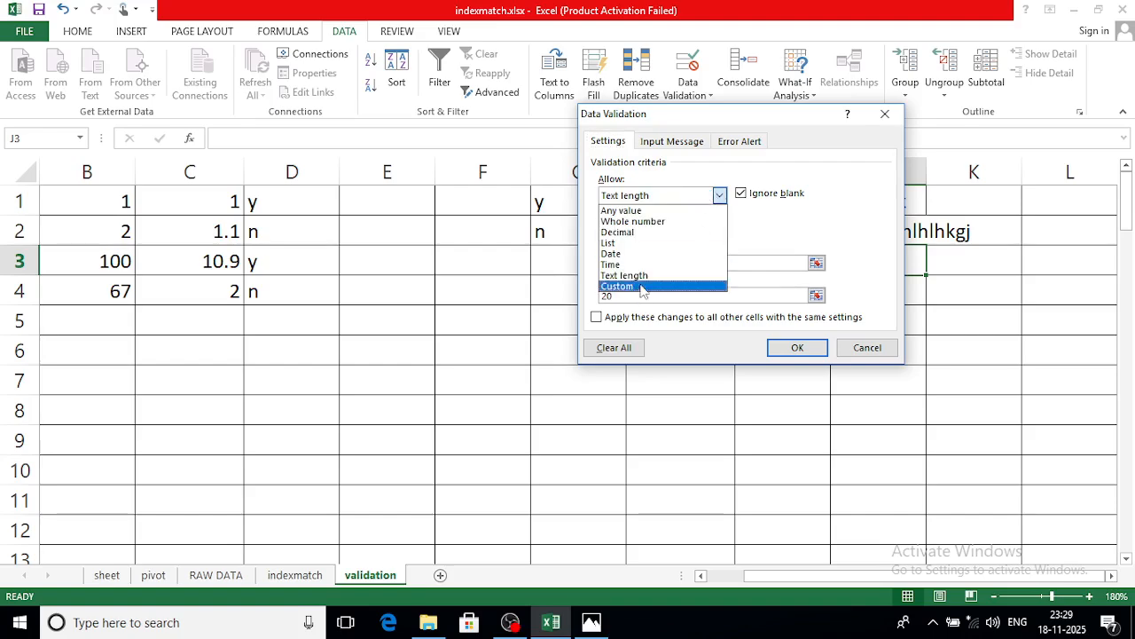
click(884, 114)
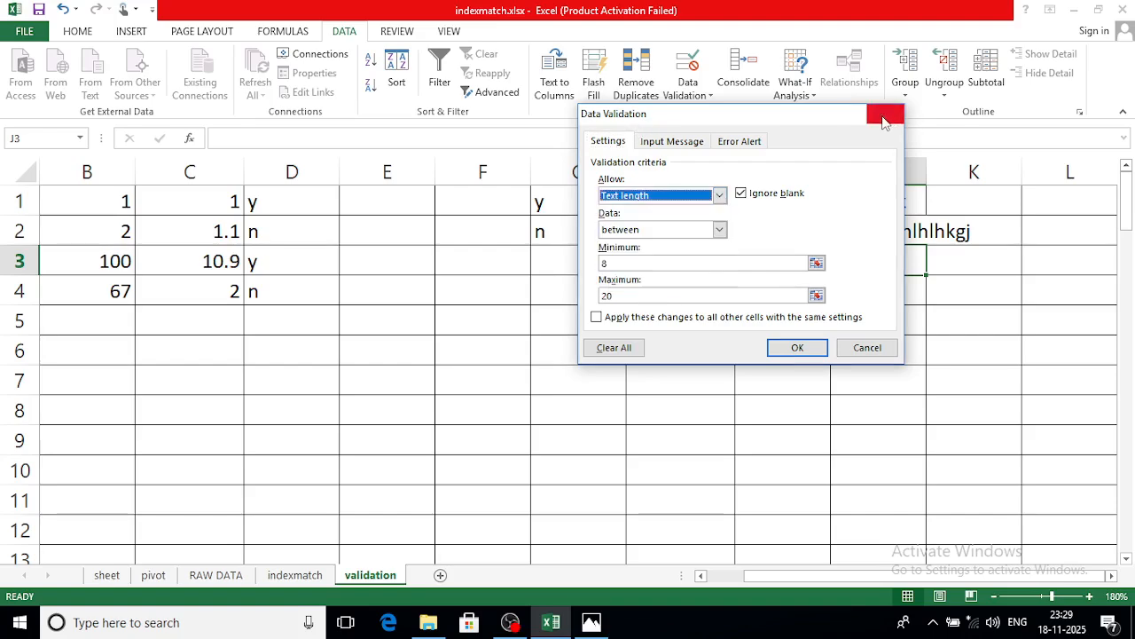
click(884, 113)
click(631, 328)
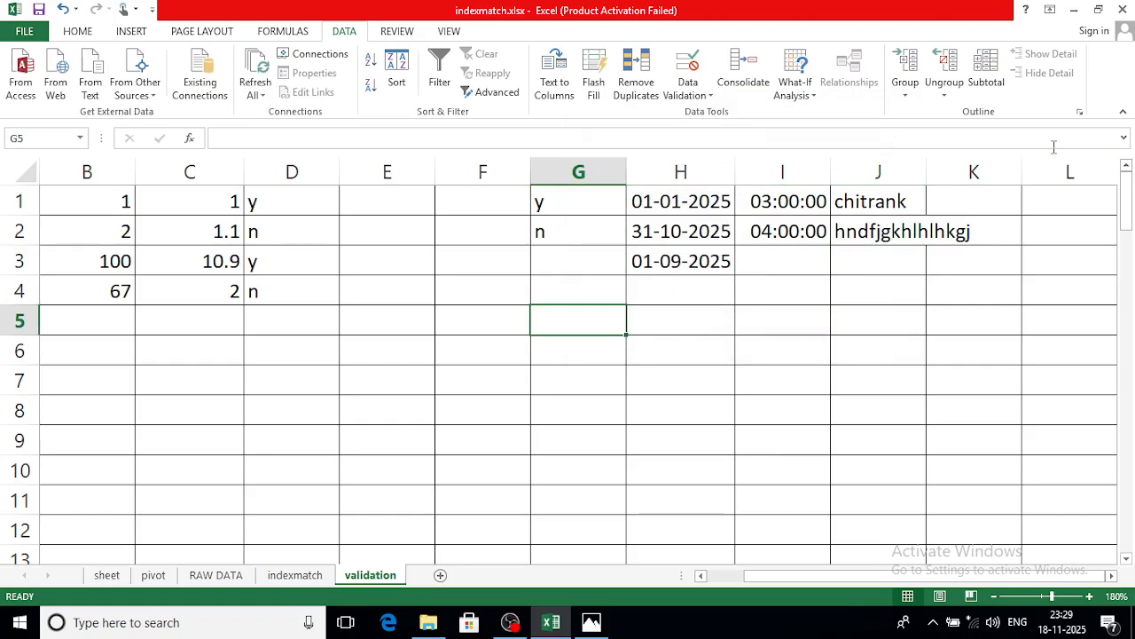
Step: Clear the random test text from cell J2
click(897, 227)
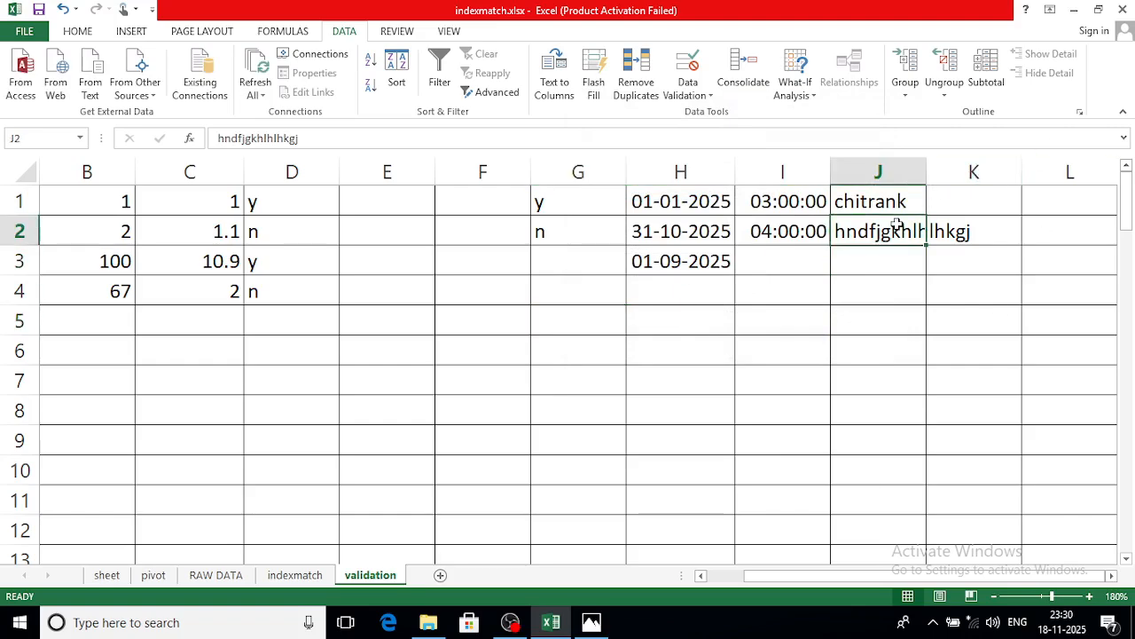
key(Delete)
click(981, 202)
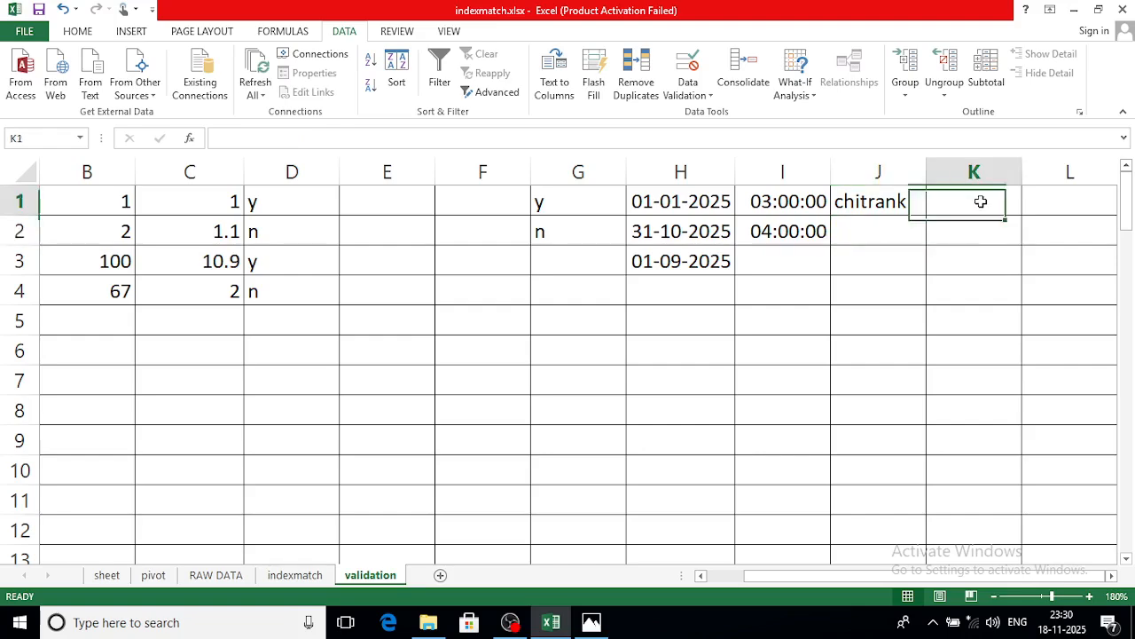
Step: Enter 50 in cell L1 as the comparison value for a custom validation rule
click(1112, 576)
click(1111, 576)
click(1112, 576)
click(1112, 575)
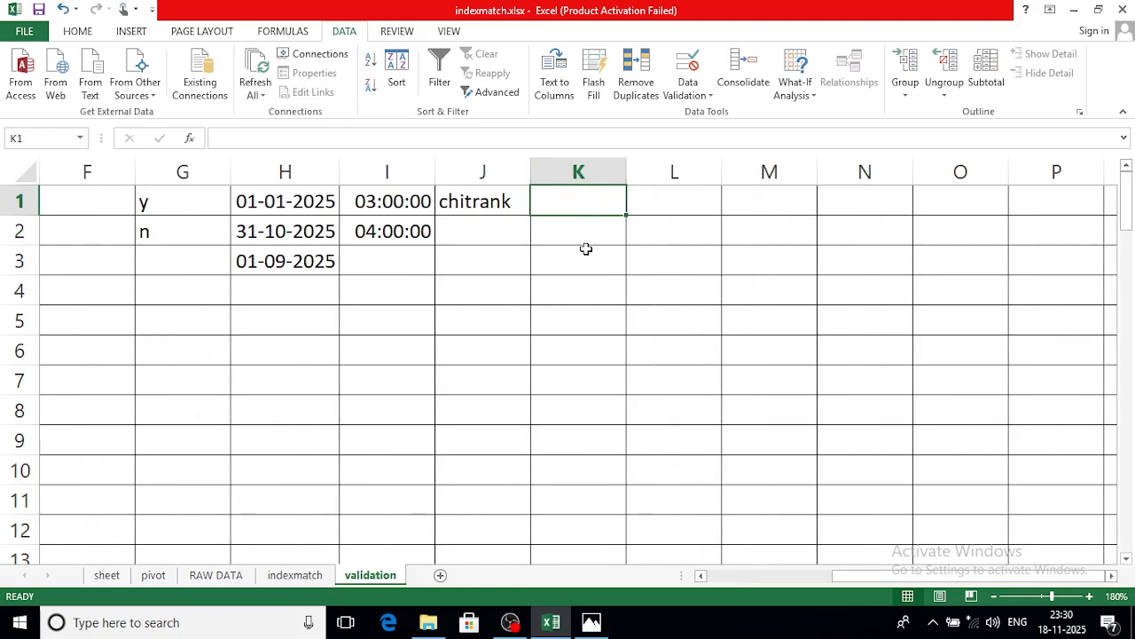
click(464, 235)
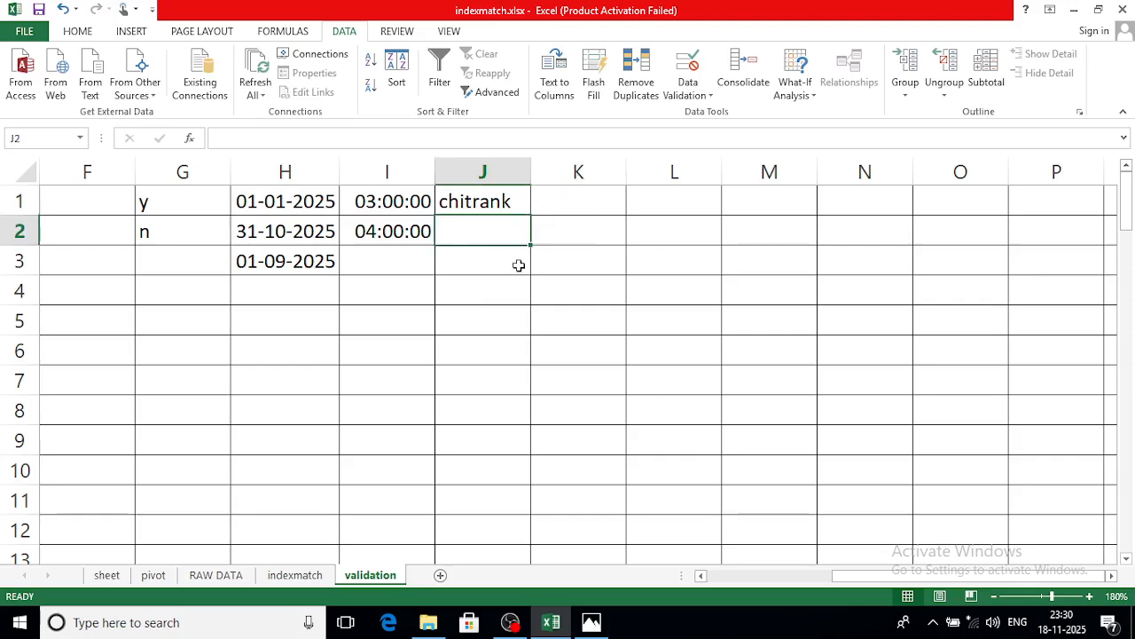
click(689, 202)
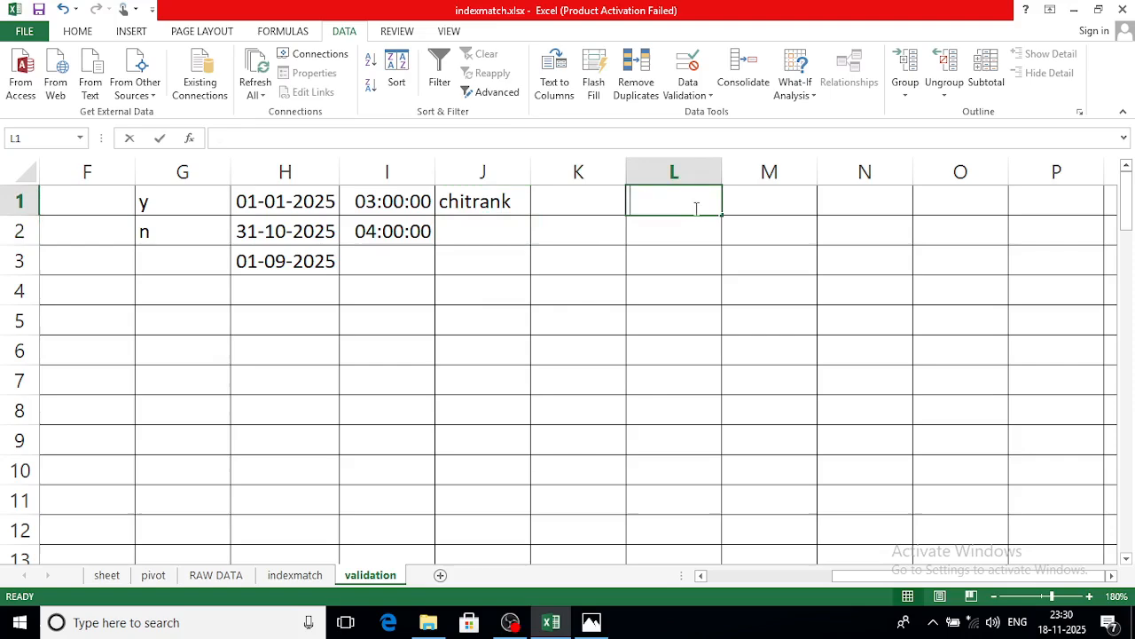
text(50)
key(Return)
Step: Apply a Custom data validation rule to cell K1 with the formula =K1>=L1
click(581, 210)
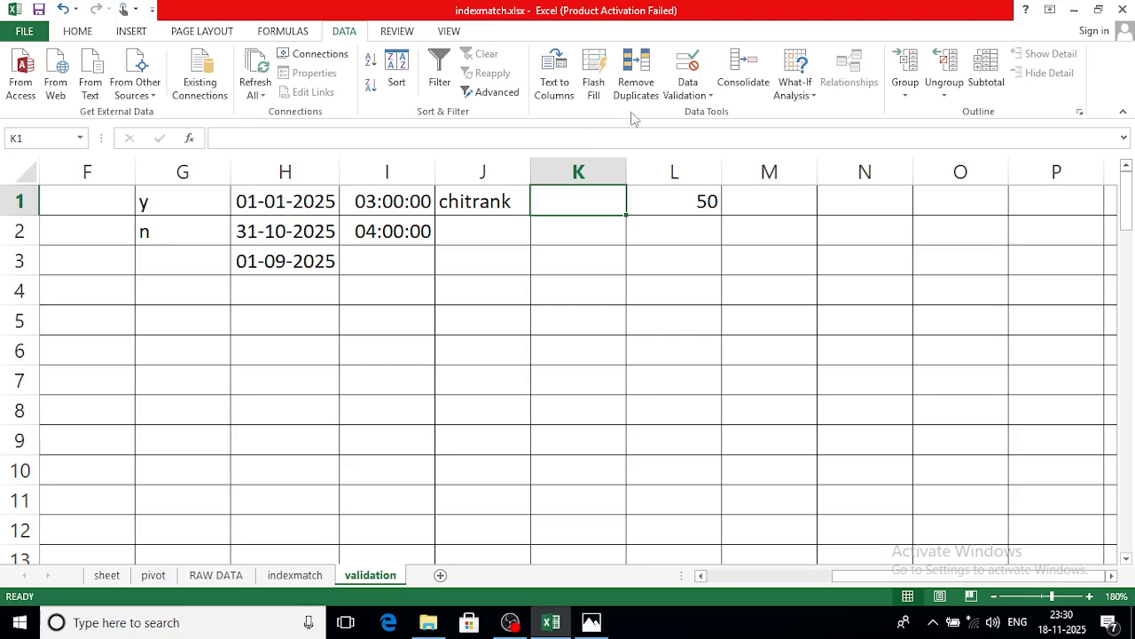
click(691, 96)
click(701, 115)
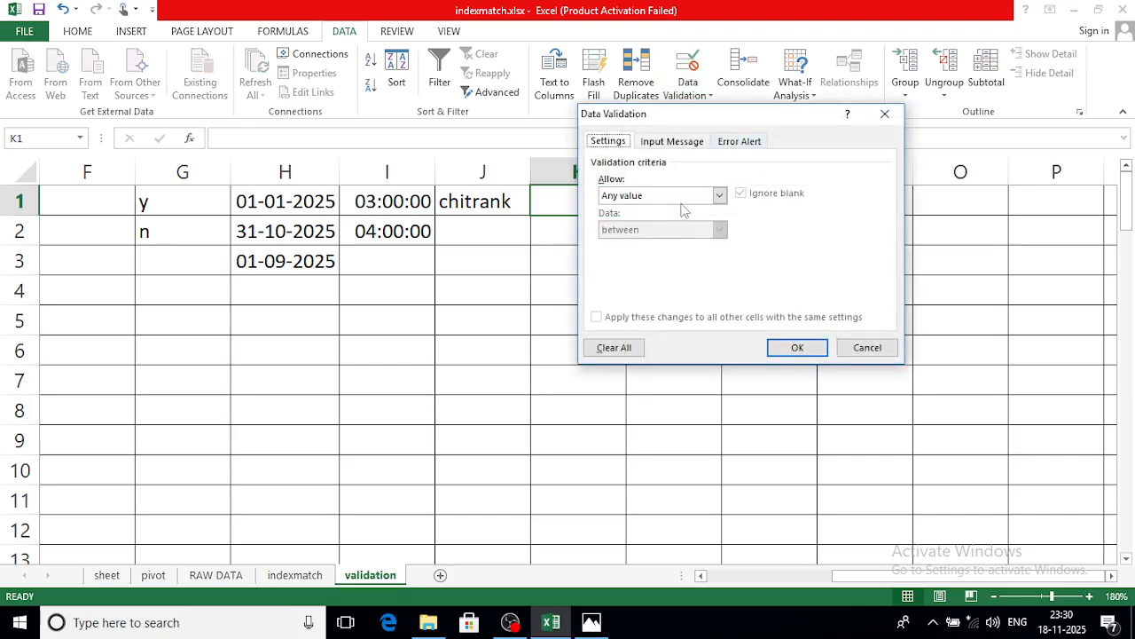
click(720, 195)
click(651, 286)
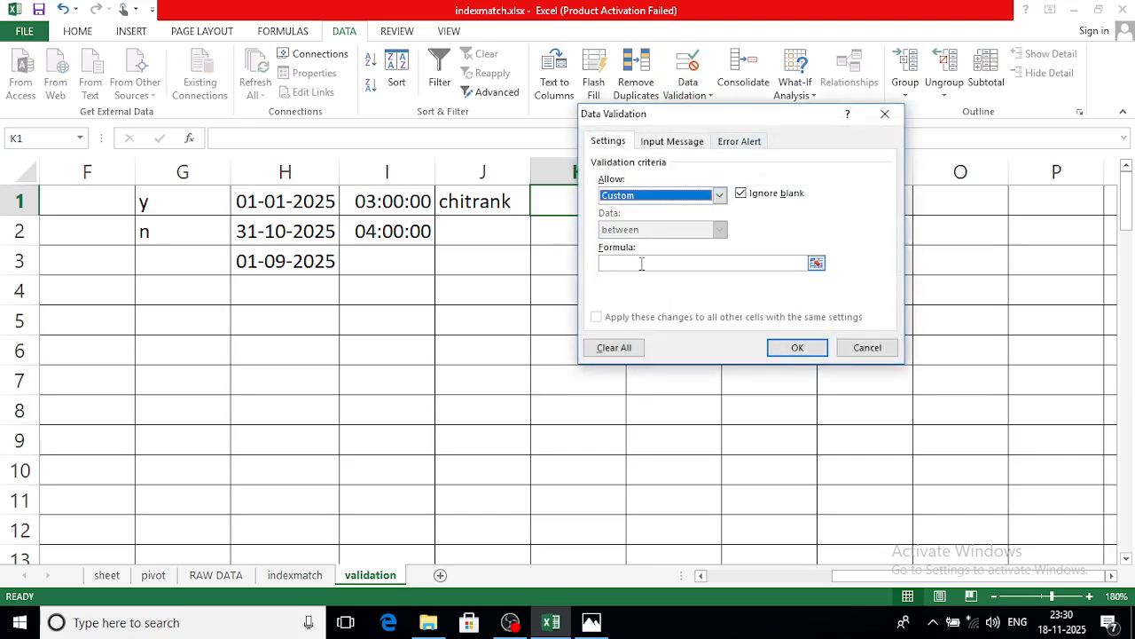
click(630, 262)
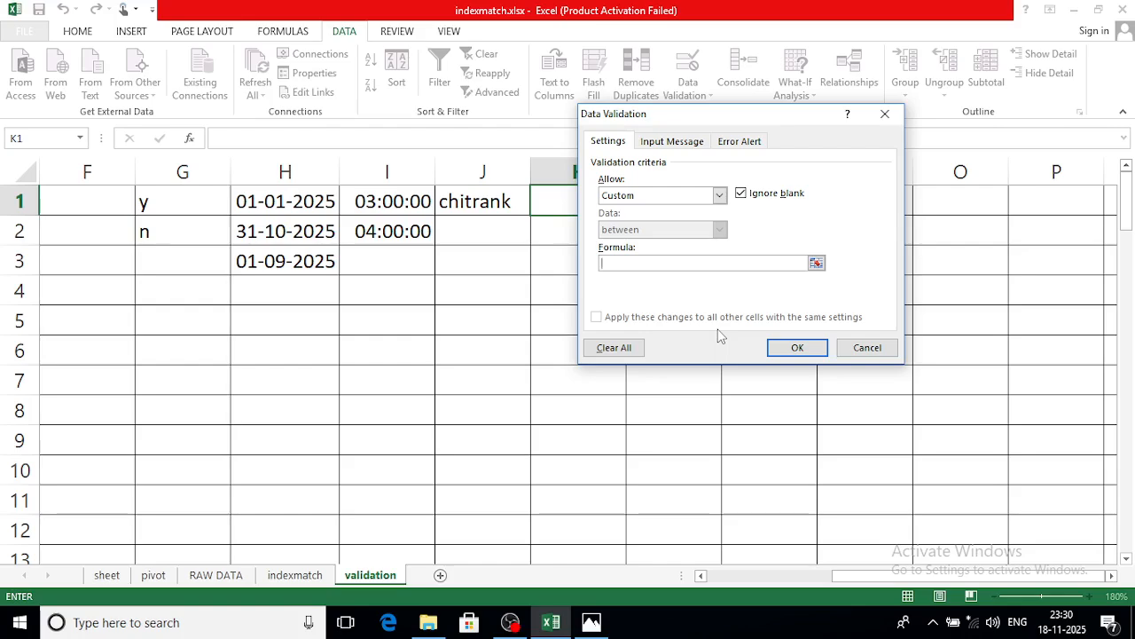
text(=k1>=)
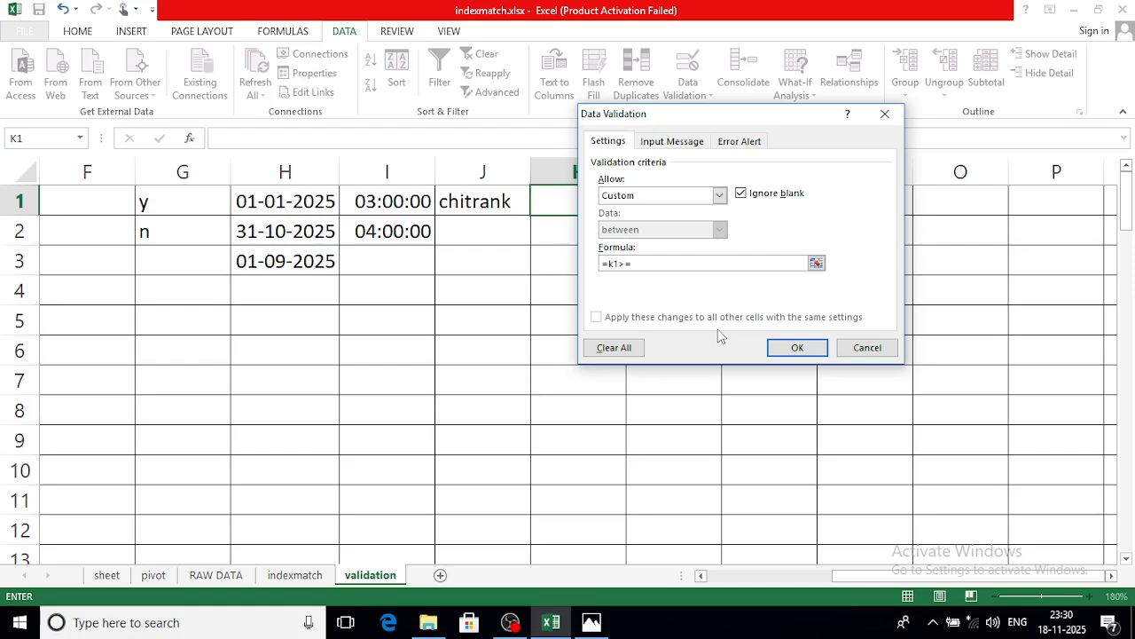
text(I1)
click(799, 348)
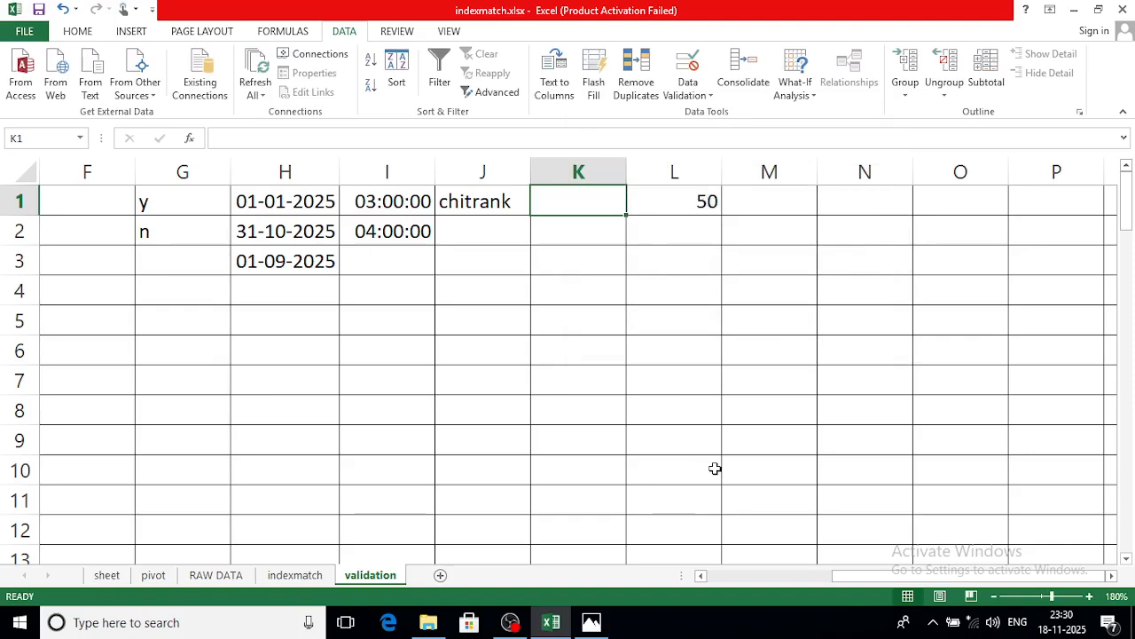
Step: Test the custom rule in cell K1 with 45, retry with 50, and replace that value with 51
text(45)
key(Return)
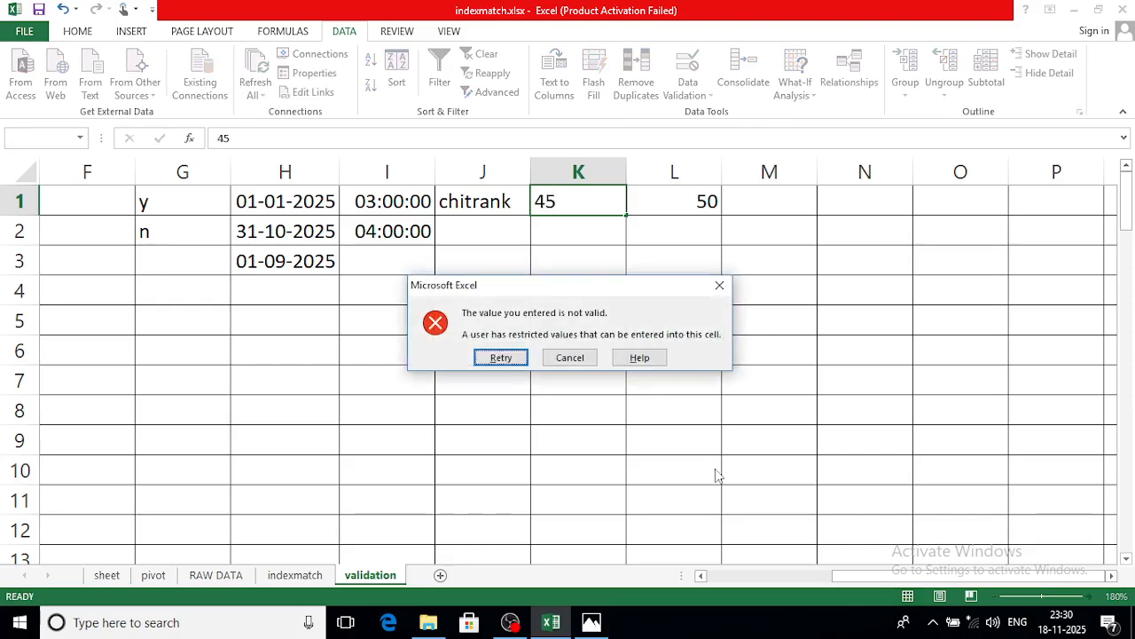
key(Return)
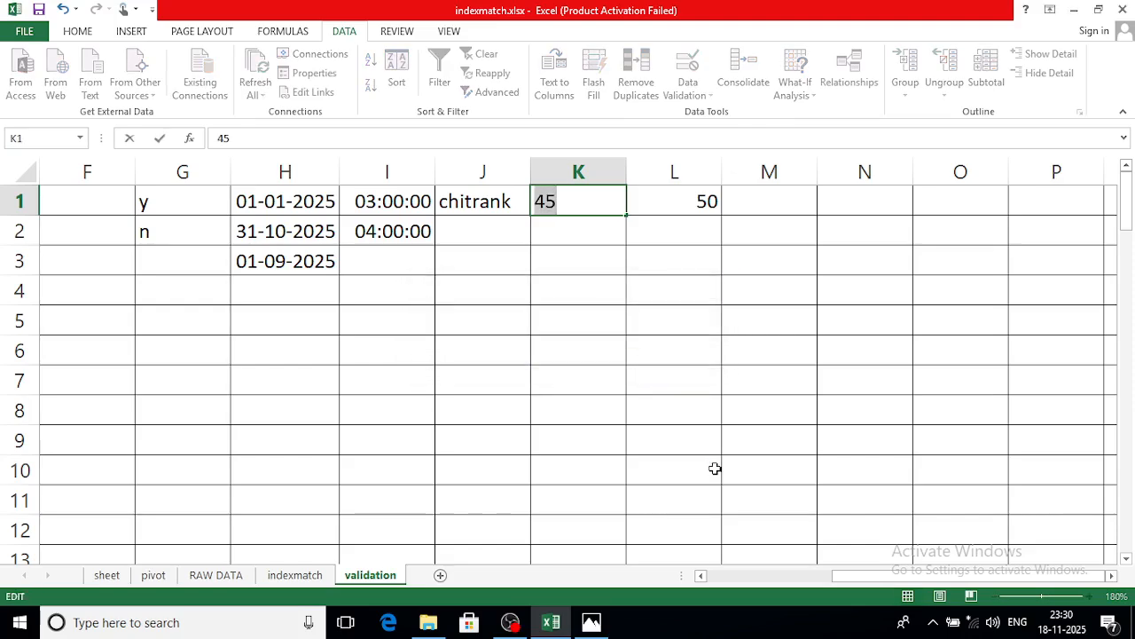
text(50)
key(Return)
key(Up)
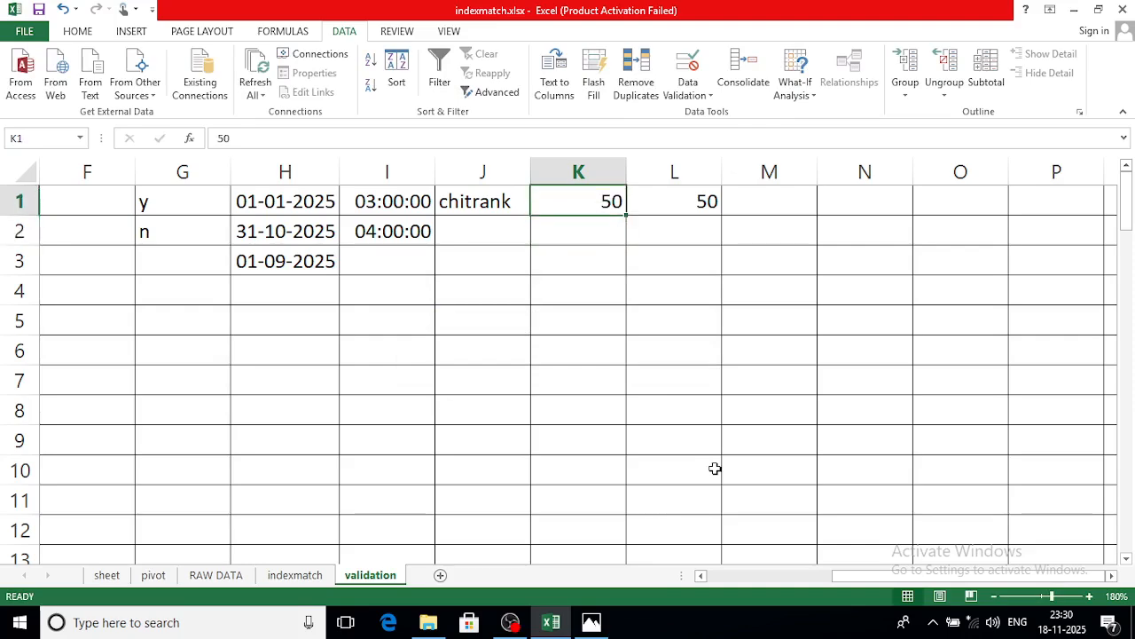
text(51)
key(Return)
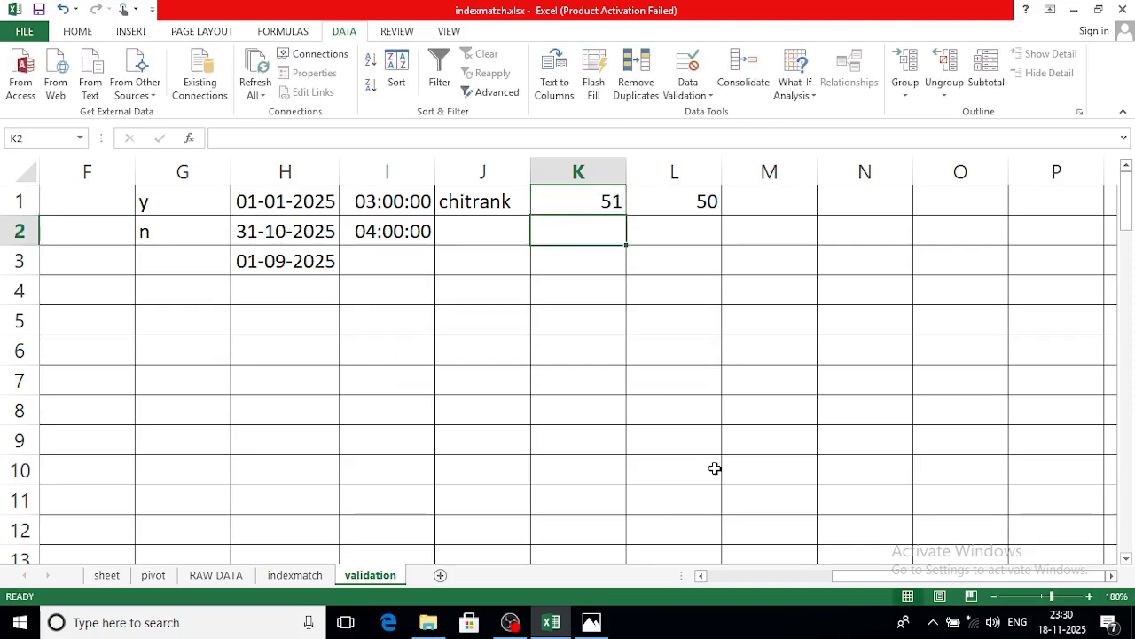
key(Up)
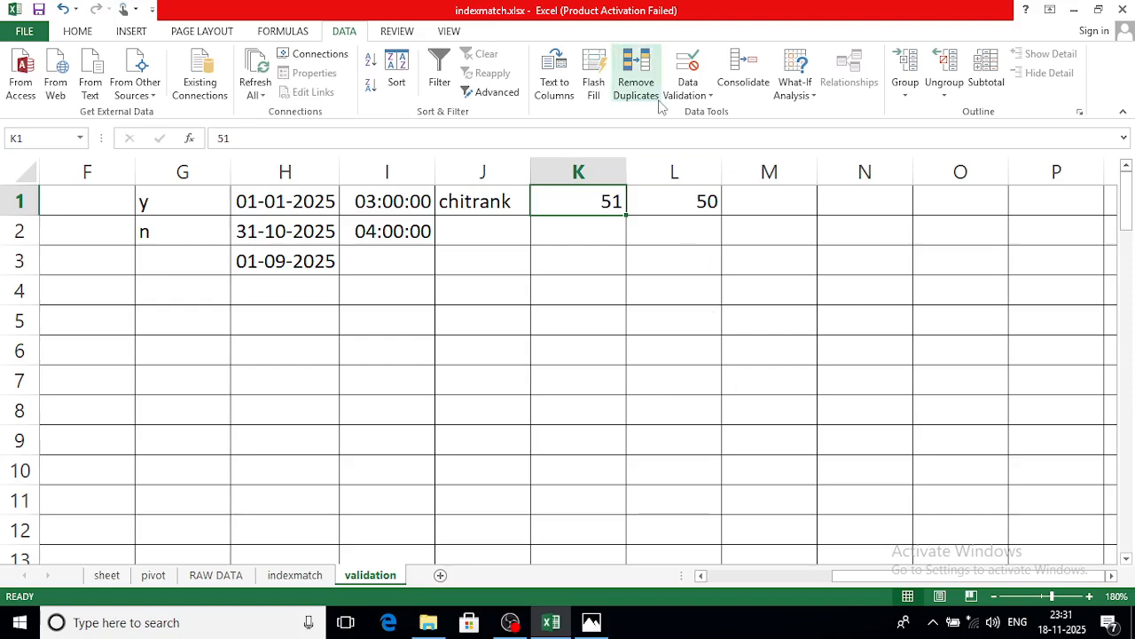
click(689, 97)
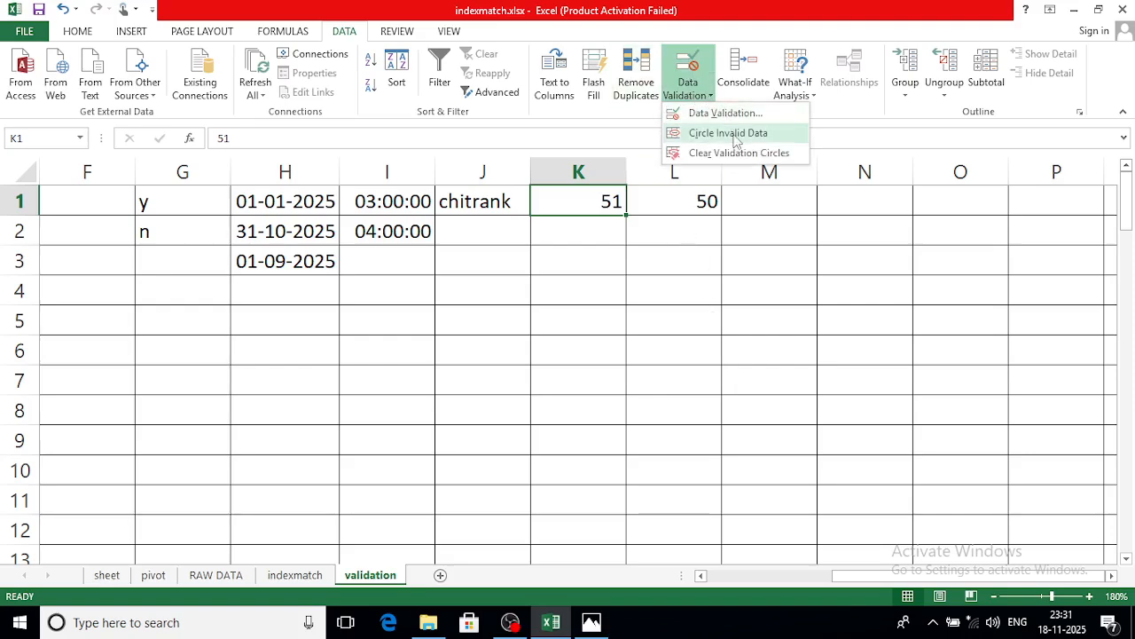
click(709, 243)
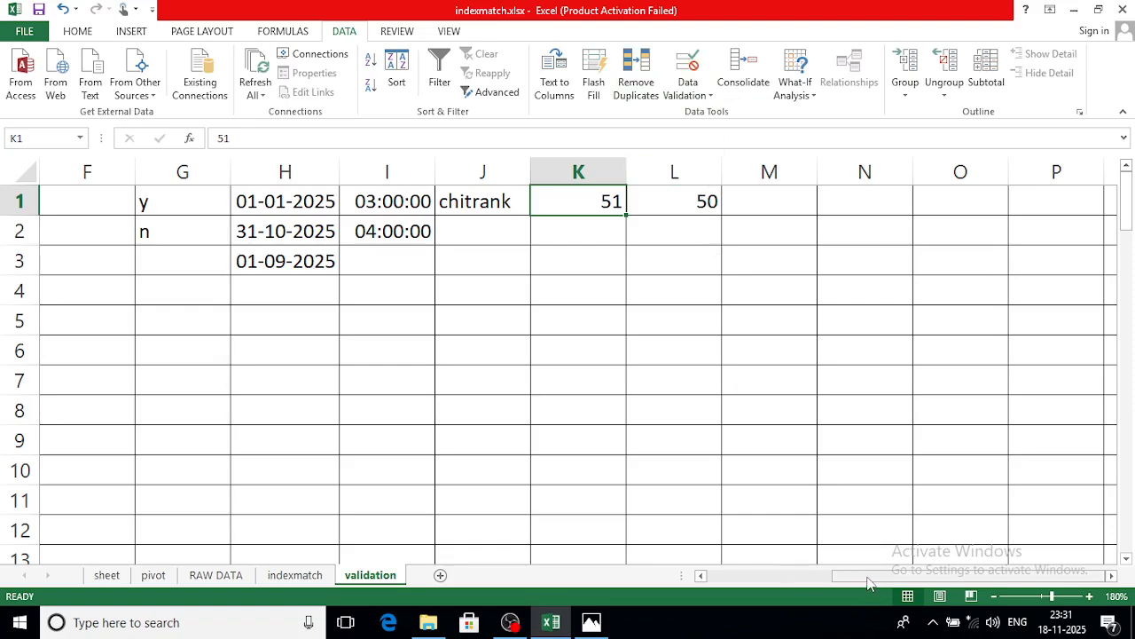
Step: Remove the validation from cells K1:L1 by extending the settings to both cells and allowing Any value
drag(609, 195, 665, 197)
click(688, 93)
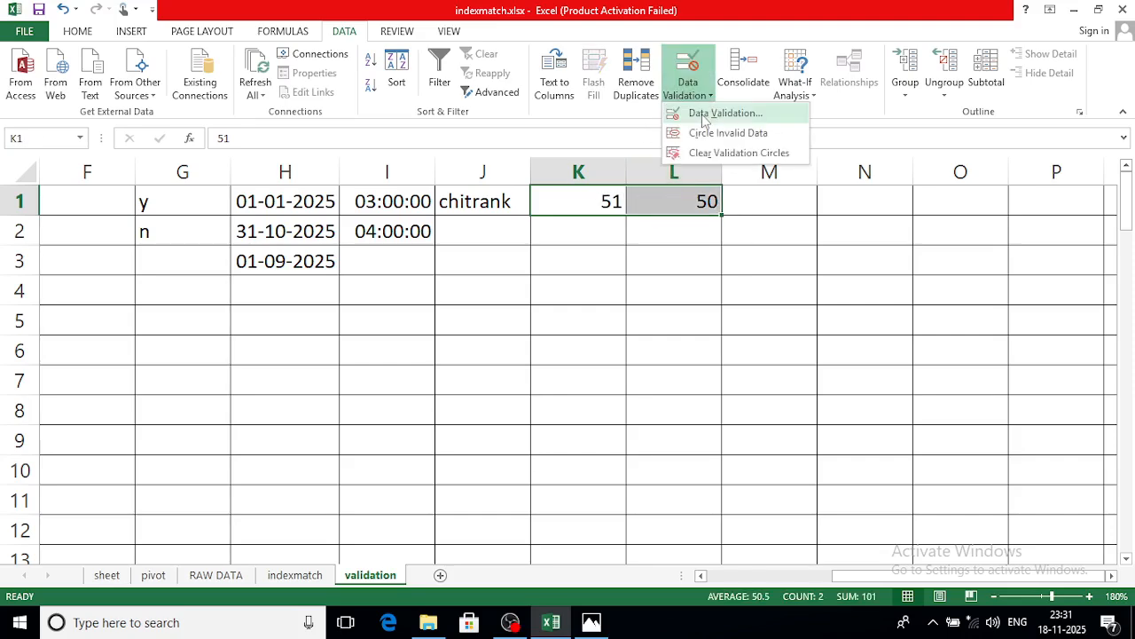
click(701, 119)
click(516, 353)
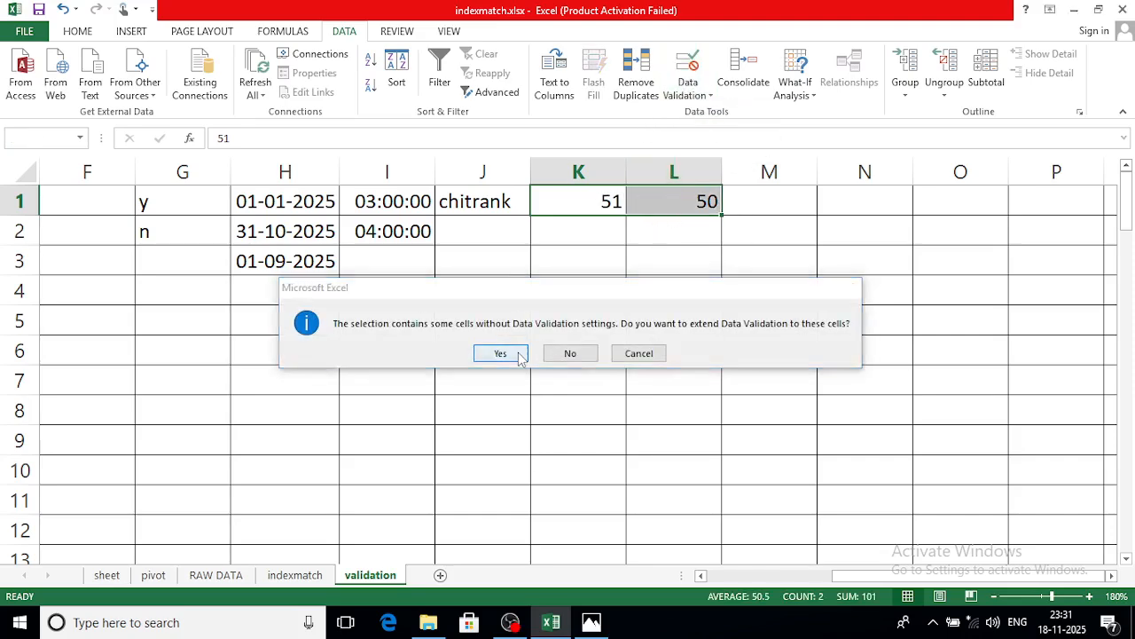
click(666, 196)
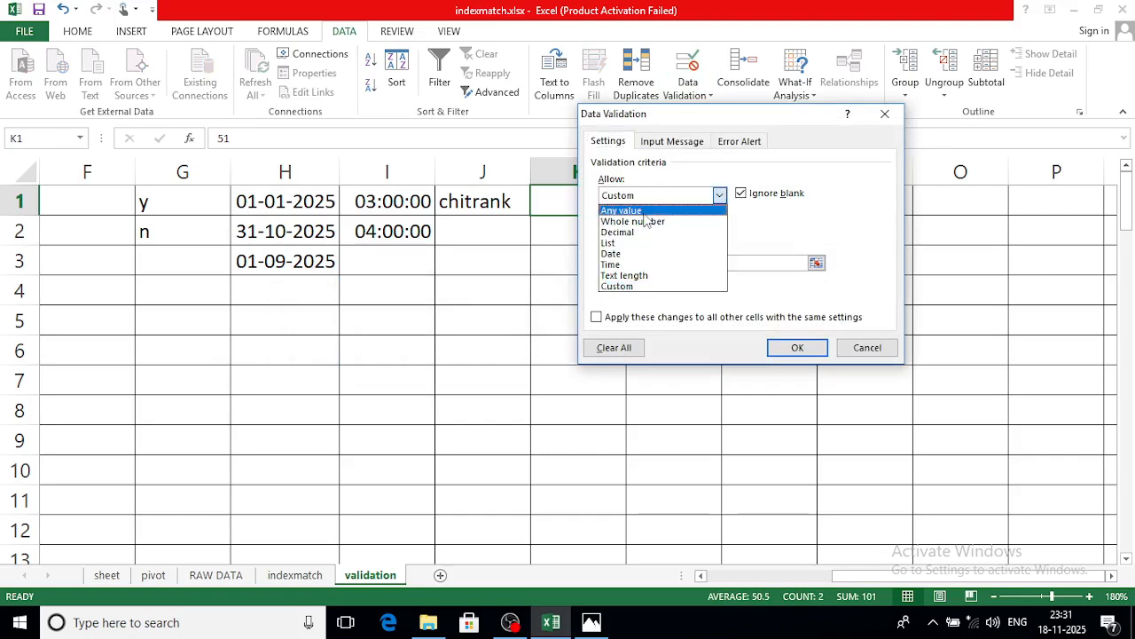
click(644, 213)
click(797, 347)
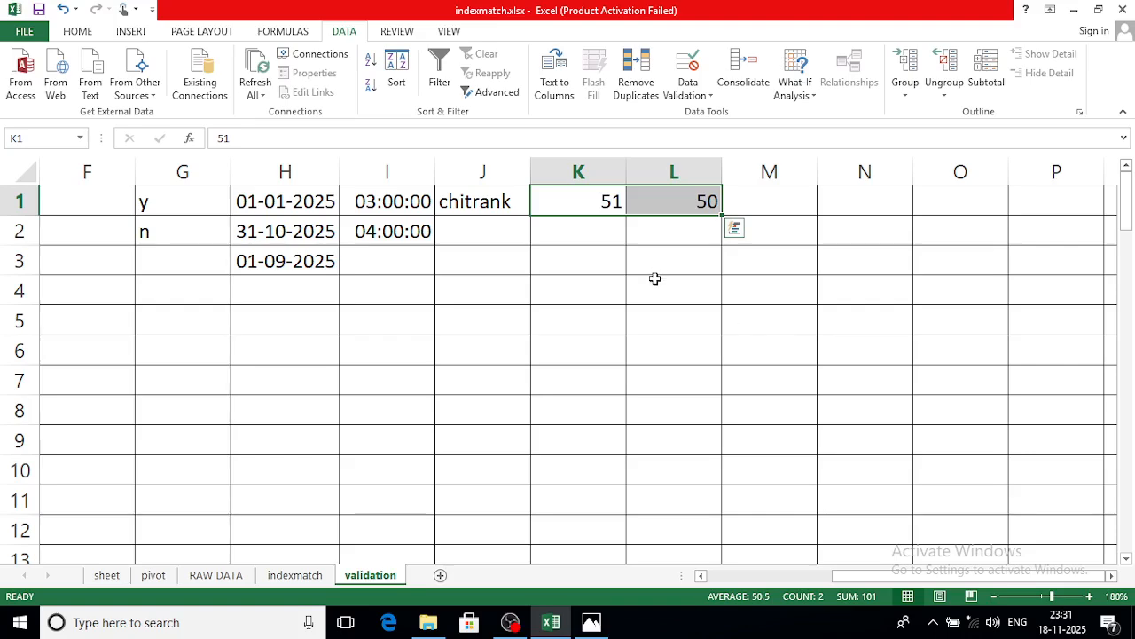
Step: Locate the y/n source cells G1:G2 and select the list-validated cells D1:D2
drag(185, 206, 185, 242)
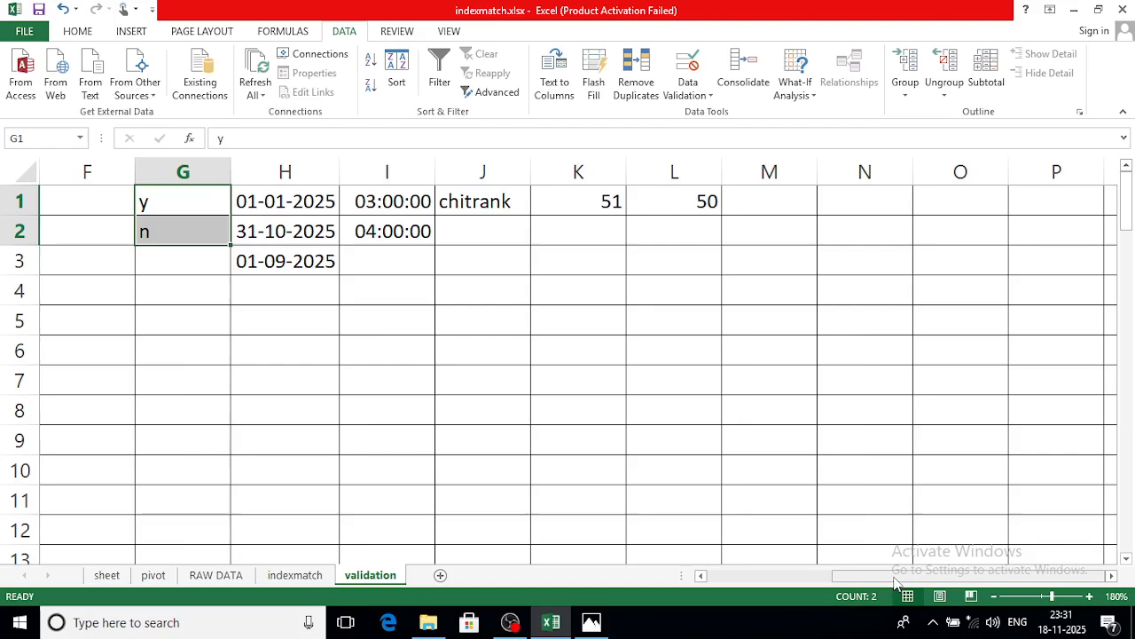
drag(894, 578, 723, 583)
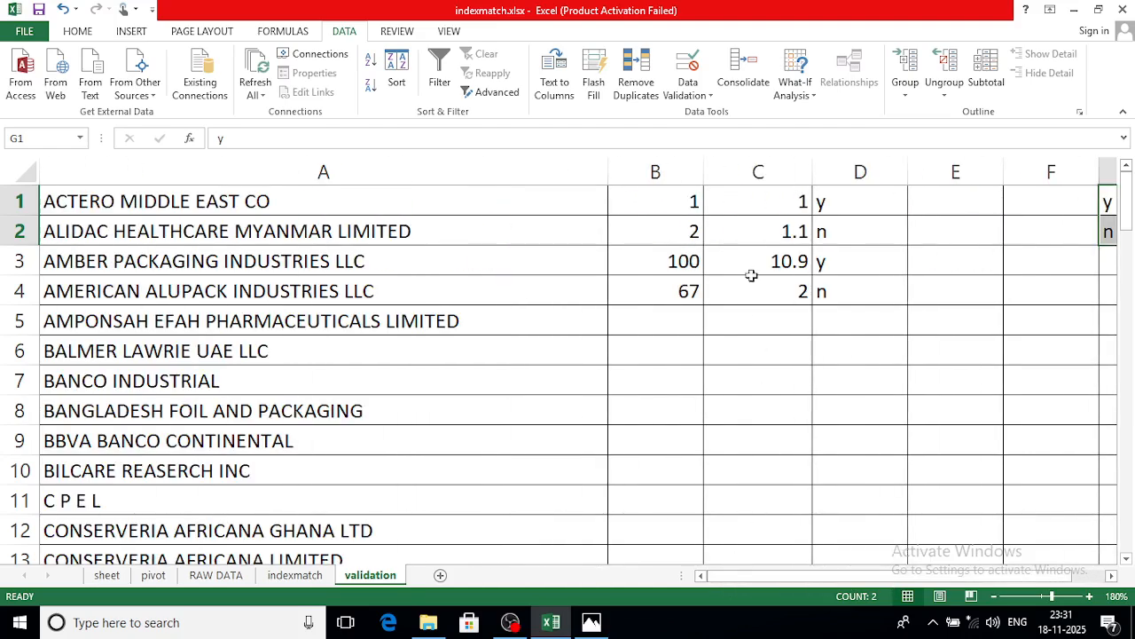
drag(867, 211, 872, 236)
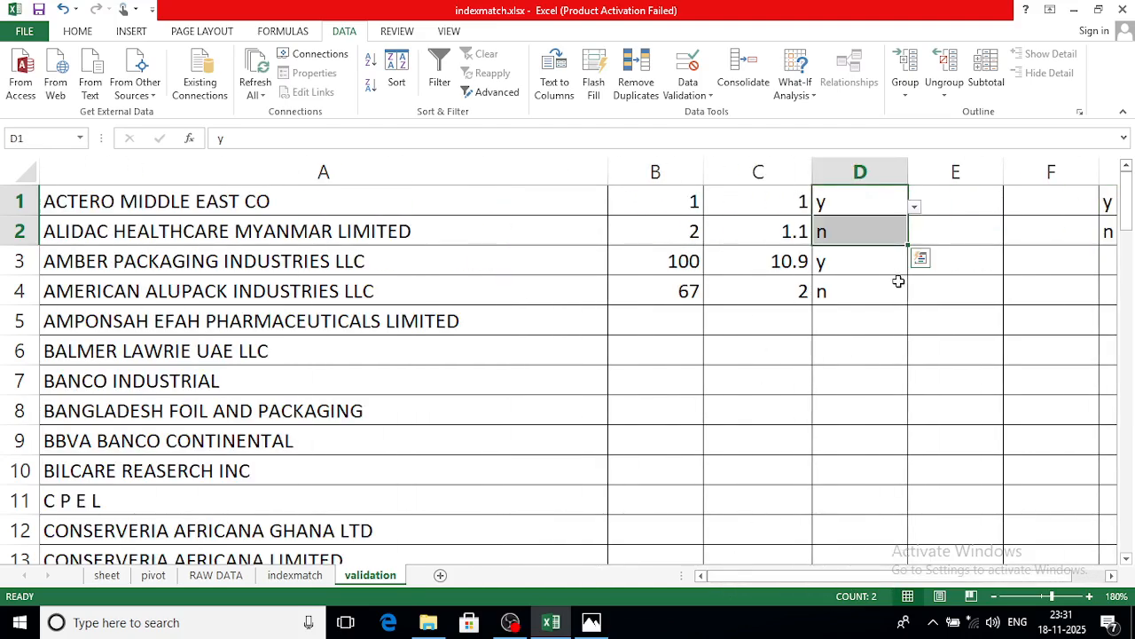